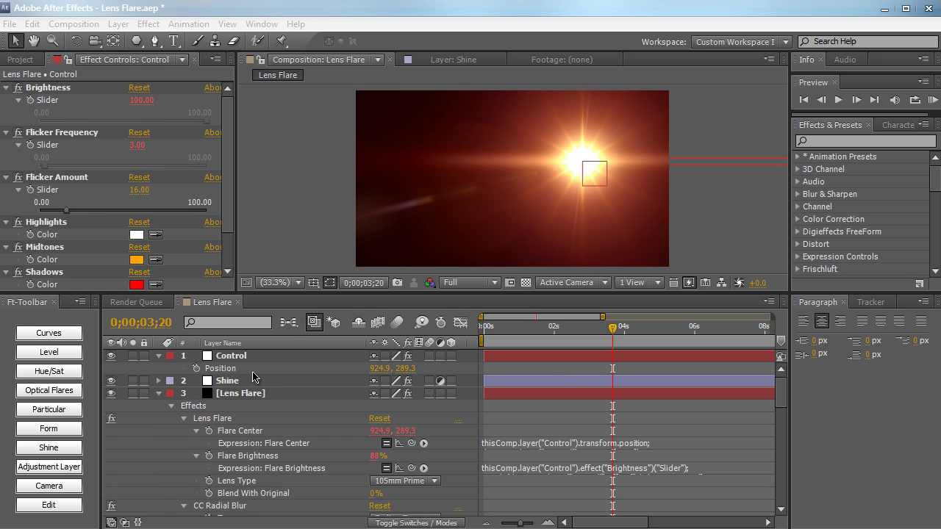
Move the Control layer across the Lens Flare composition to a position of about 240.9, 202.3
left_click(253, 394)
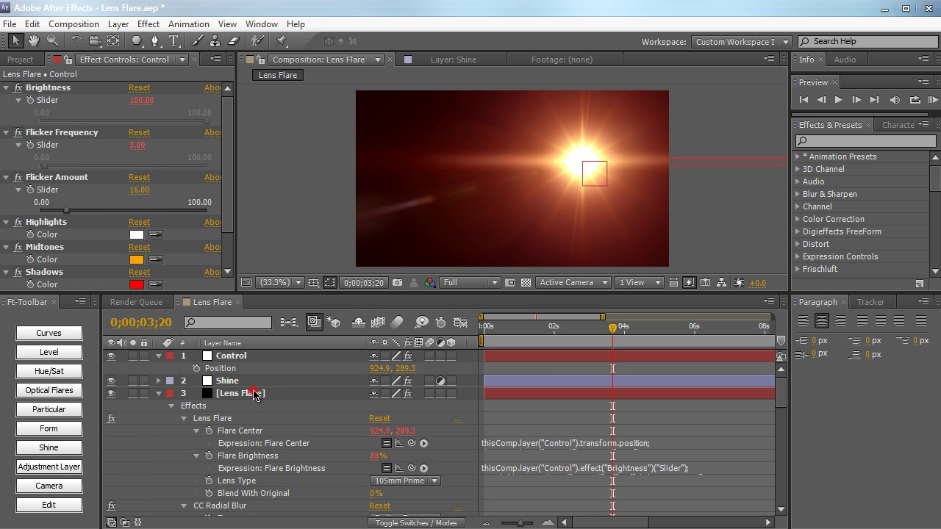
left_click(253, 360)
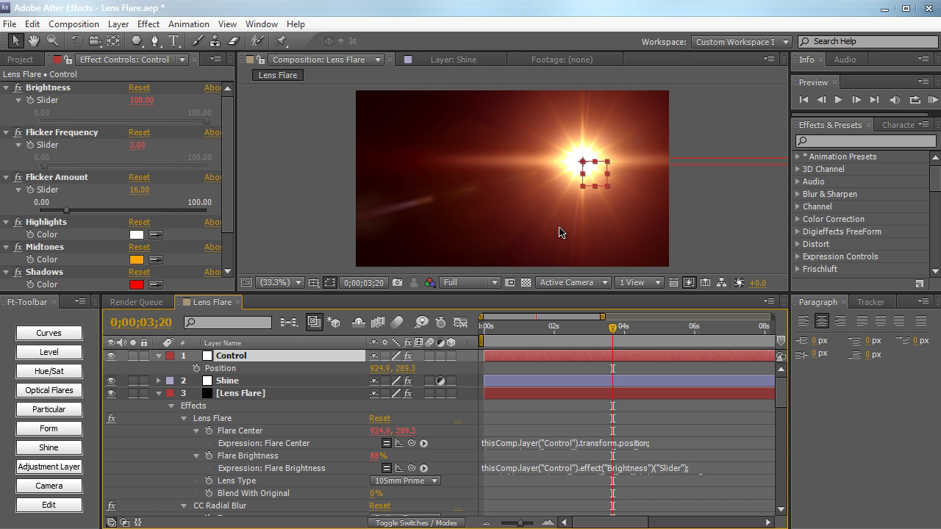
left_click_drag(599, 175, 593, 175)
left_click_drag(534, 199, 579, 155)
left_click_drag(613, 180, 430, 162)
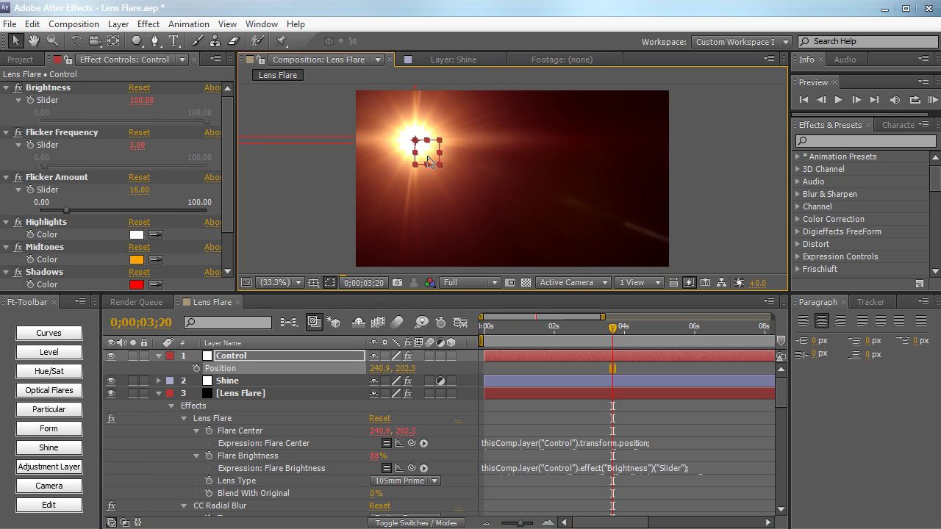
Examine the Flare Brightness and Flare Center expressions on the Lens Flare layer
left_click(649, 473)
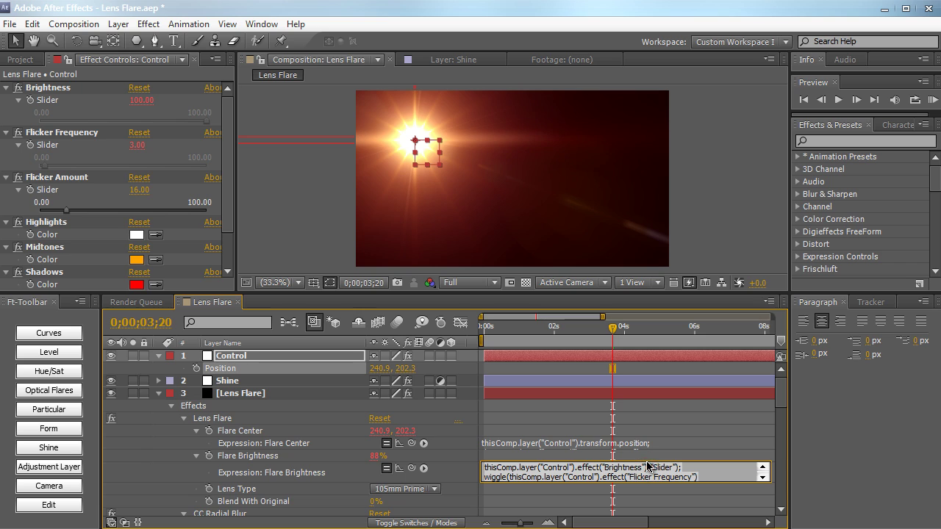
left_click(647, 443)
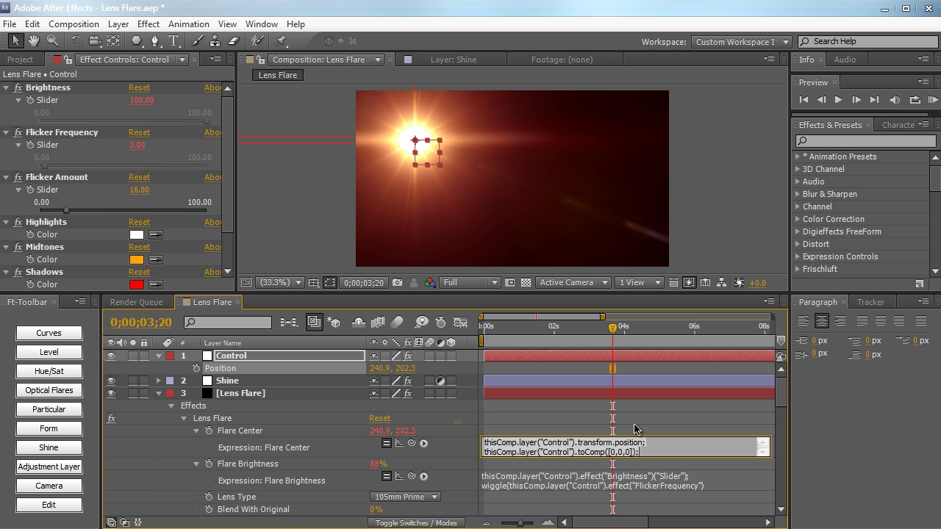
left_click(637, 188)
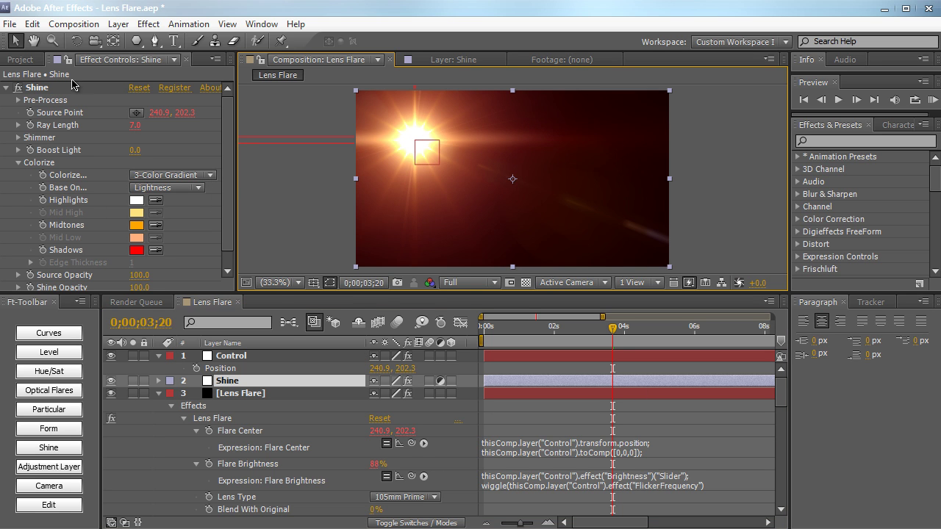
Create an HDV/HDTV 720 29.97 composition named Lens Flare Enhanced and enlarge its viewer
left_click(73, 25)
left_click(110, 64)
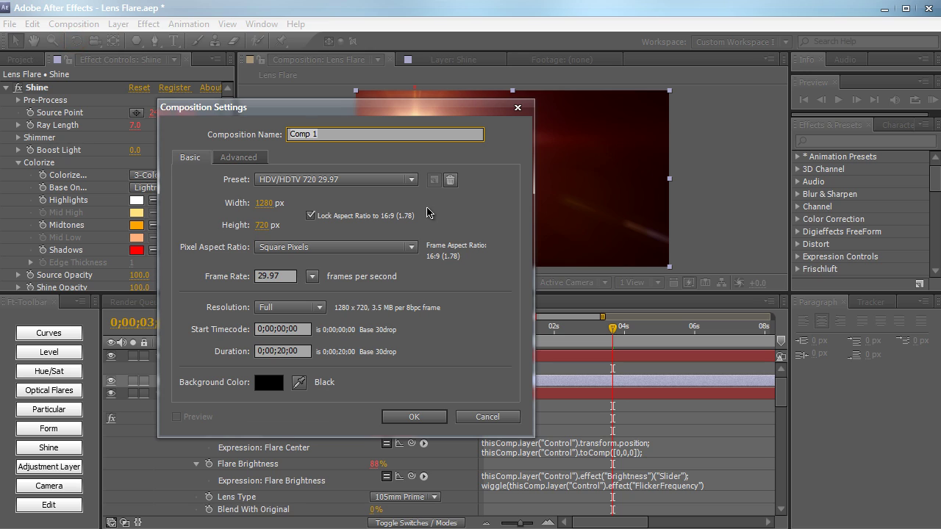
type("Lens Flare Enhanced")
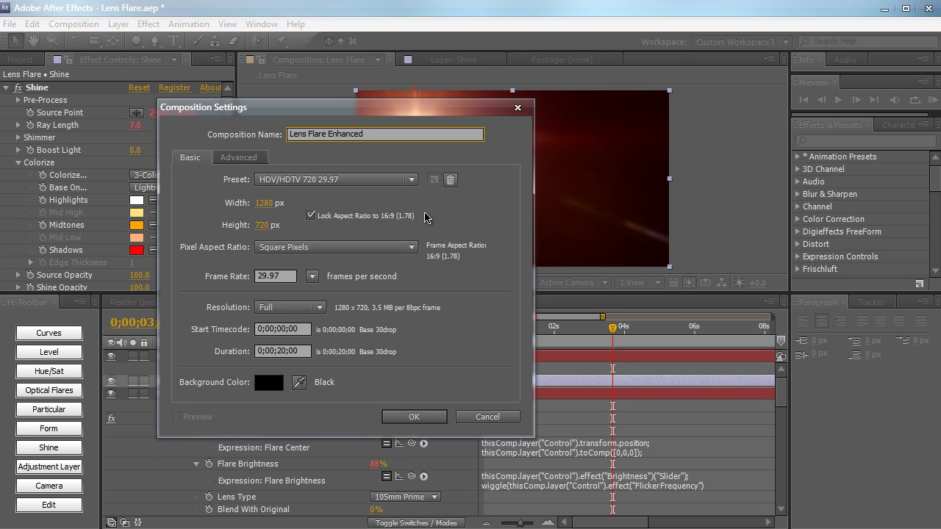
left_click(406, 416)
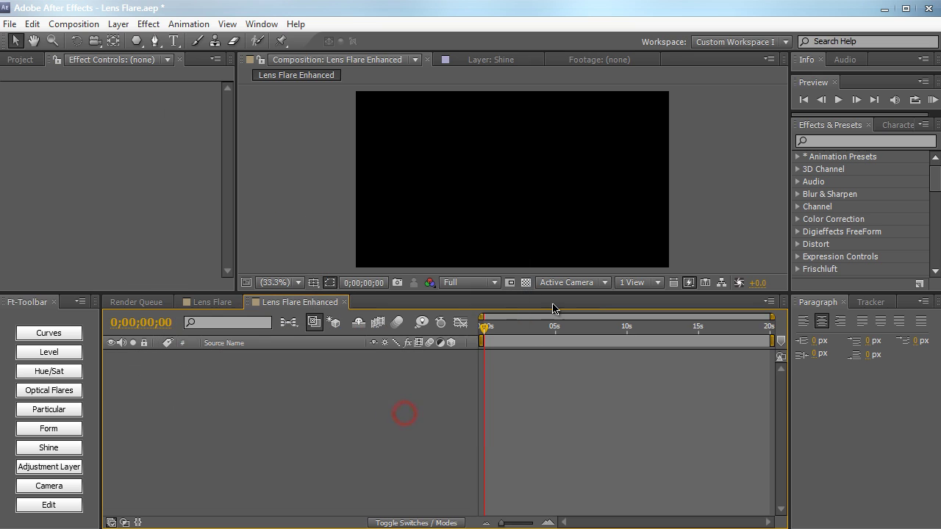
left_click_drag(554, 294, 550, 341)
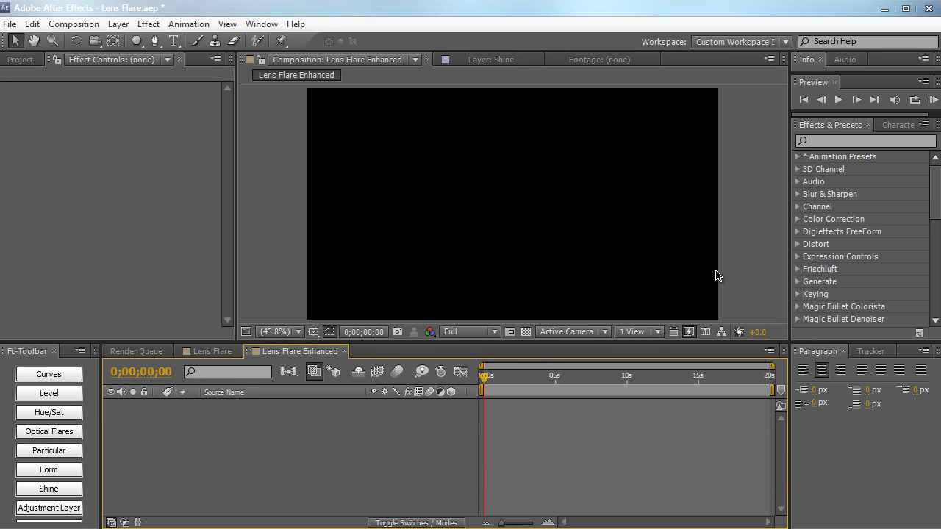
Create a black, composition-sized solid layer named Lens Flare
key("ctrl+y")
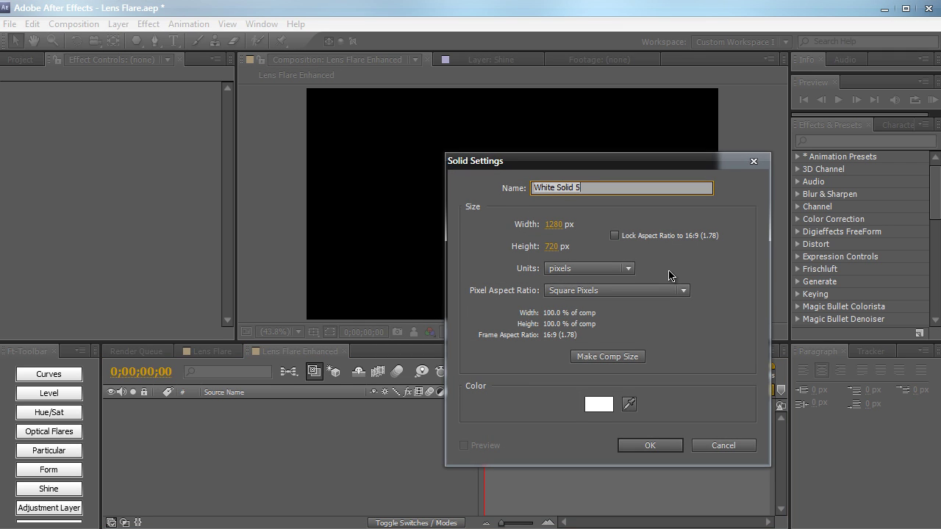
type("Lens Flare")
left_click(630, 357)
left_click(603, 404)
left_click(305, 354)
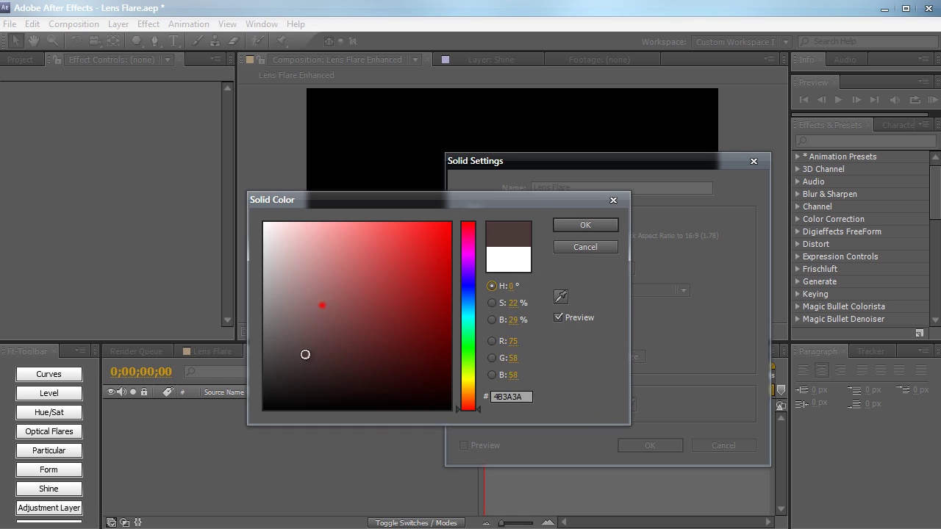
left_click_drag(305, 354, 265, 409)
left_click(559, 225)
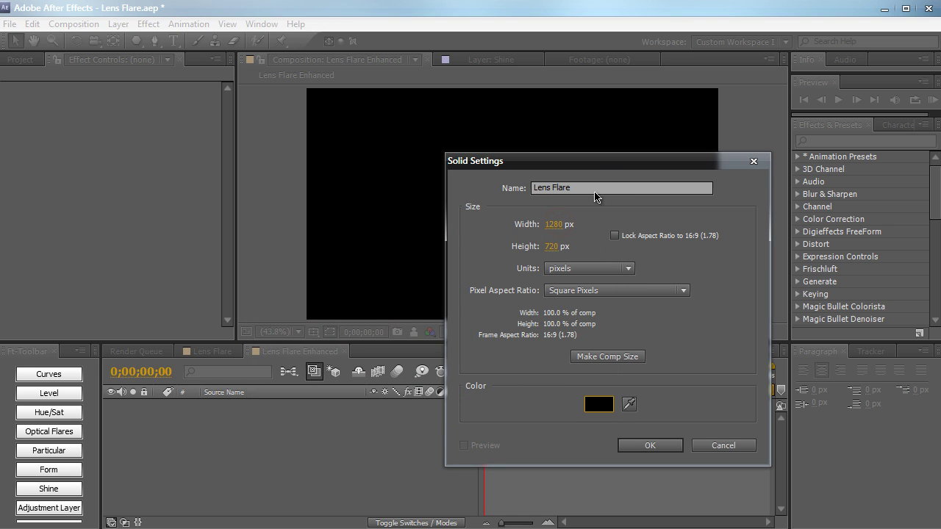
left_click_drag(601, 163, 601, 102)
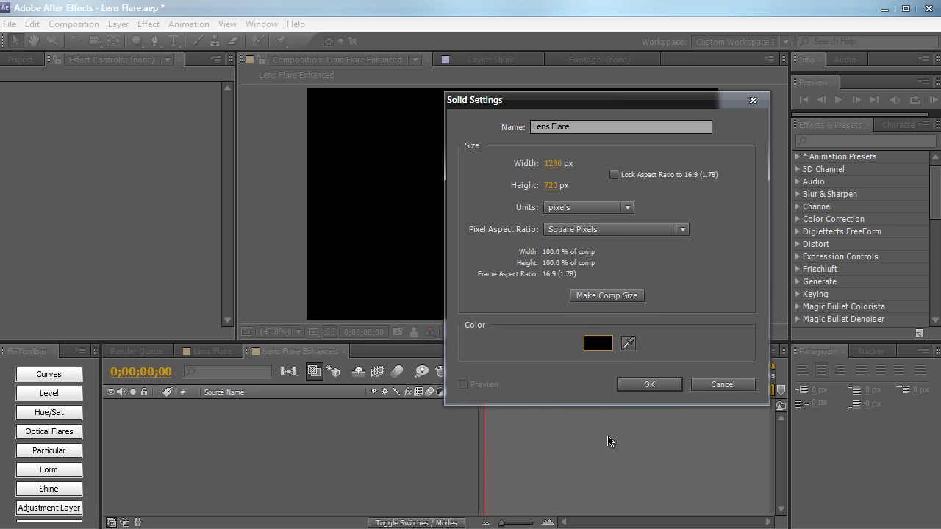
left_click(647, 386)
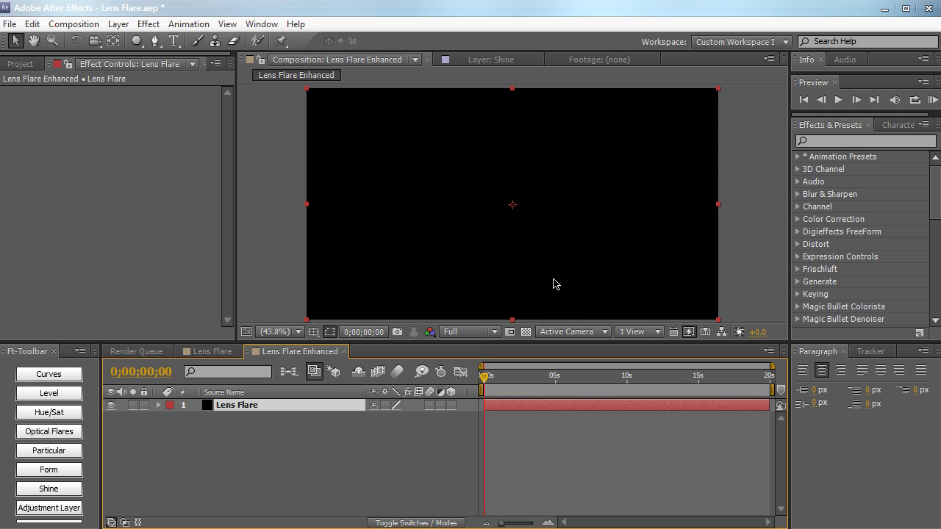
Find the Lens Flare effect and apply it to the Lens Flare solid
left_click(873, 141)
type("lens flare")
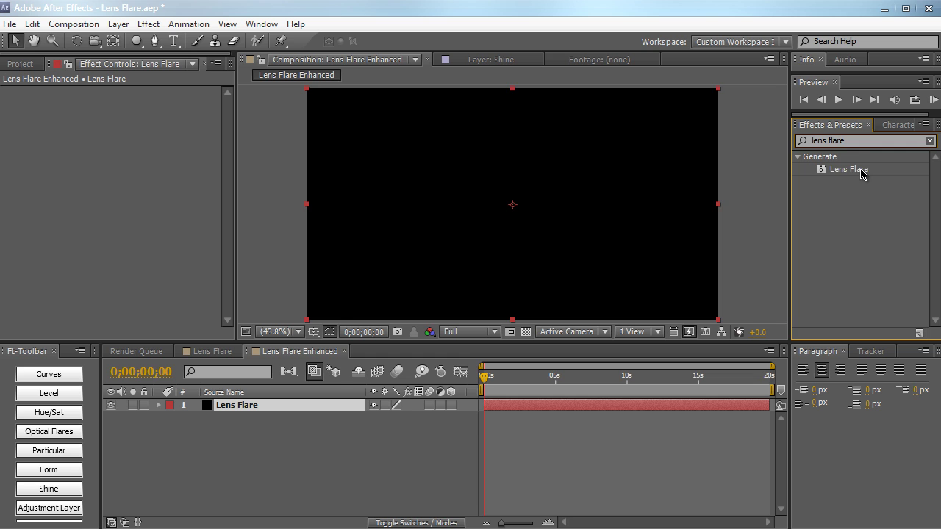
left_click_drag(861, 171, 547, 179)
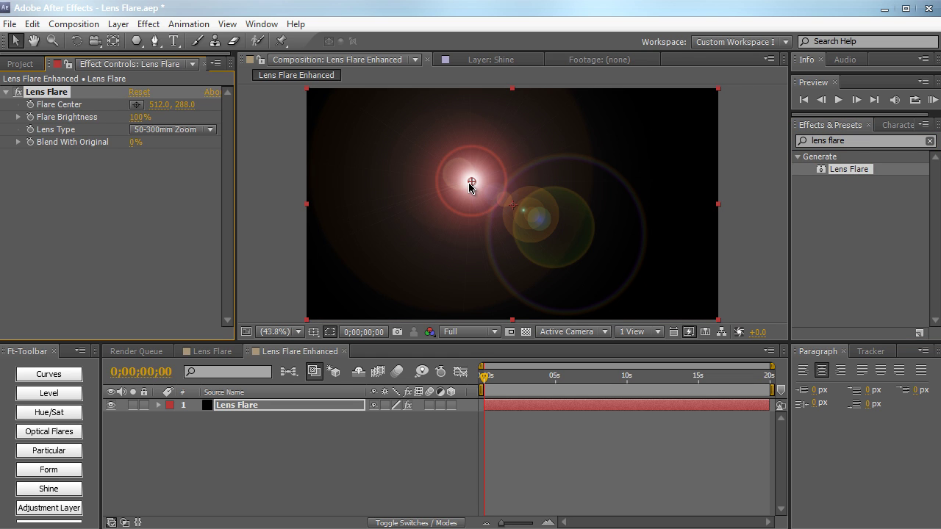
Try the flare center at about 850, 286 and 896, 213, comparing with the original Lens Flare composition
left_click_drag(471, 182, 581, 181)
left_click(212, 351)
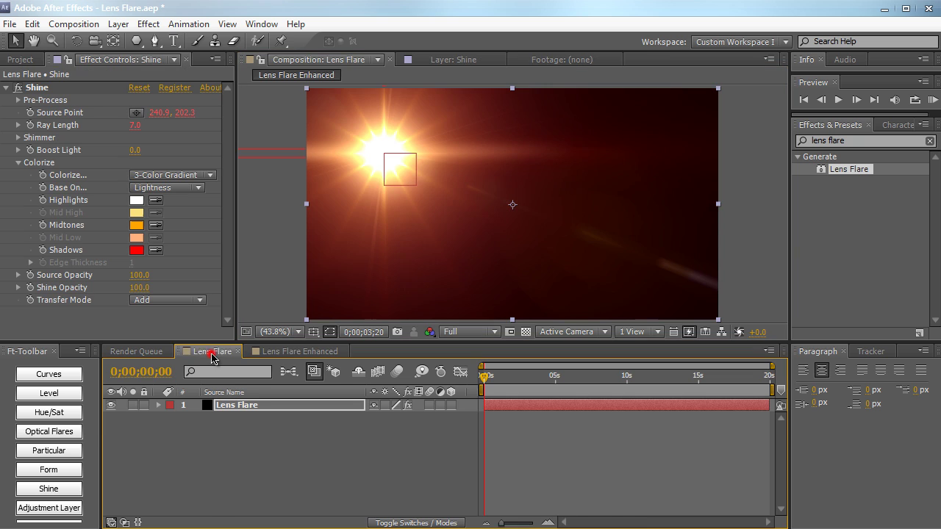
left_click(327, 354)
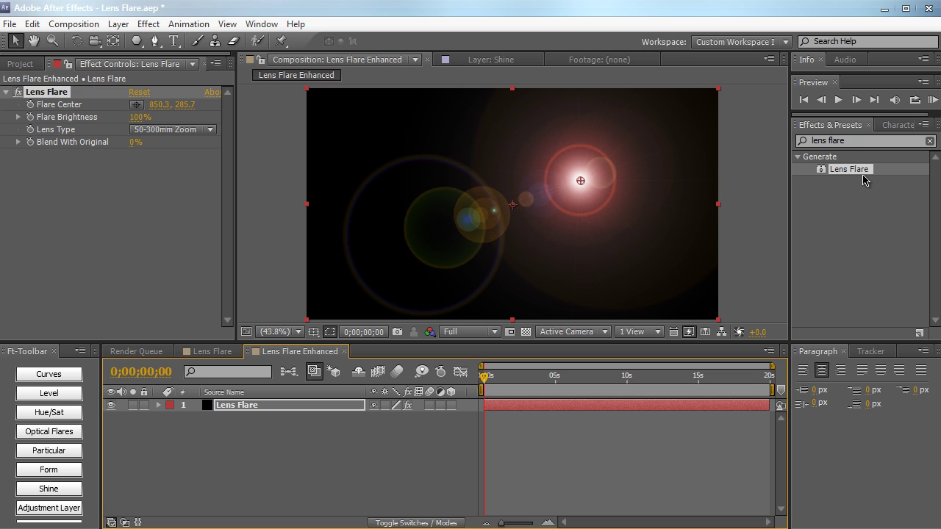
left_click_drag(576, 179, 595, 157)
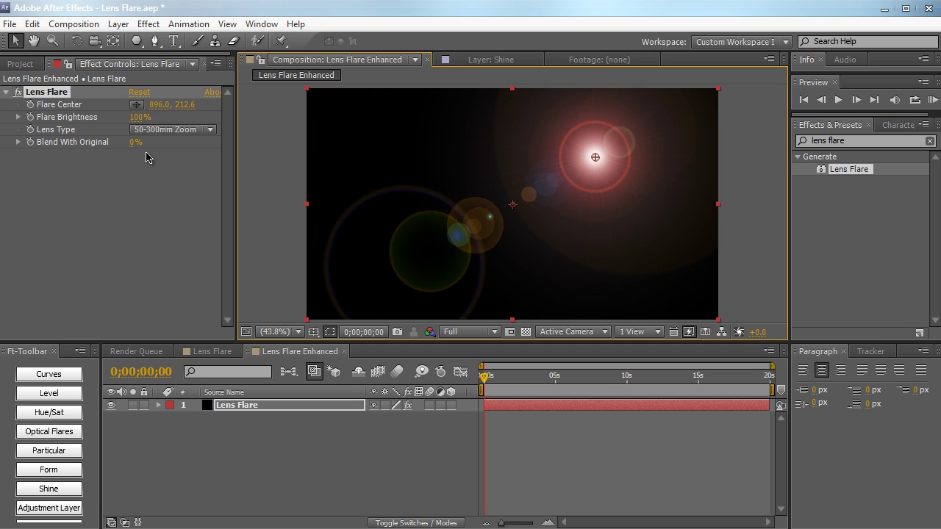
Set the Lens Flare effect's Flare Center to 640, 360
left_click(158, 104)
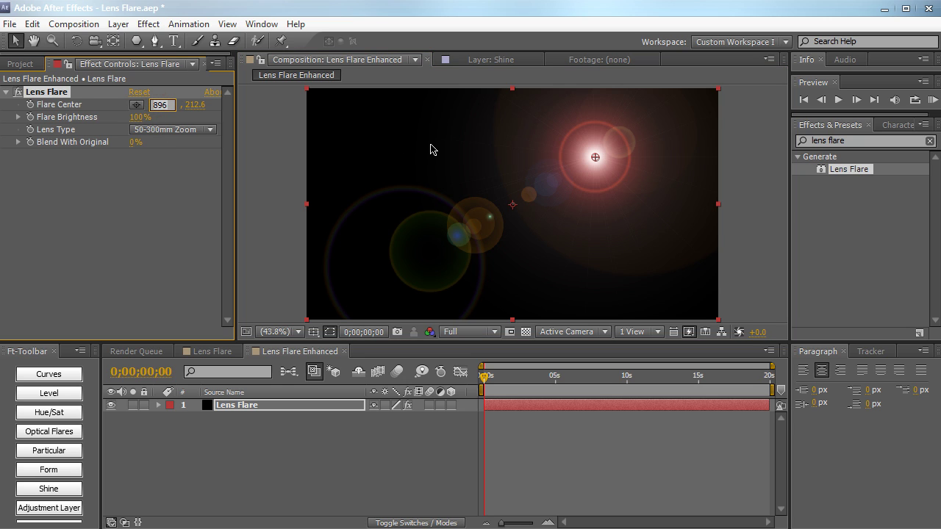
type("640")
key("Tab")
type("360")
key("Return")
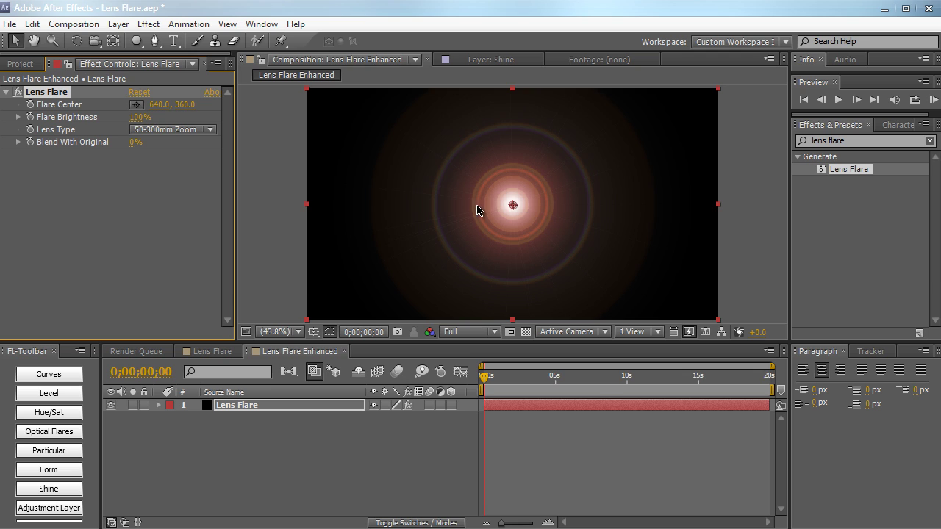
left_click(280, 224)
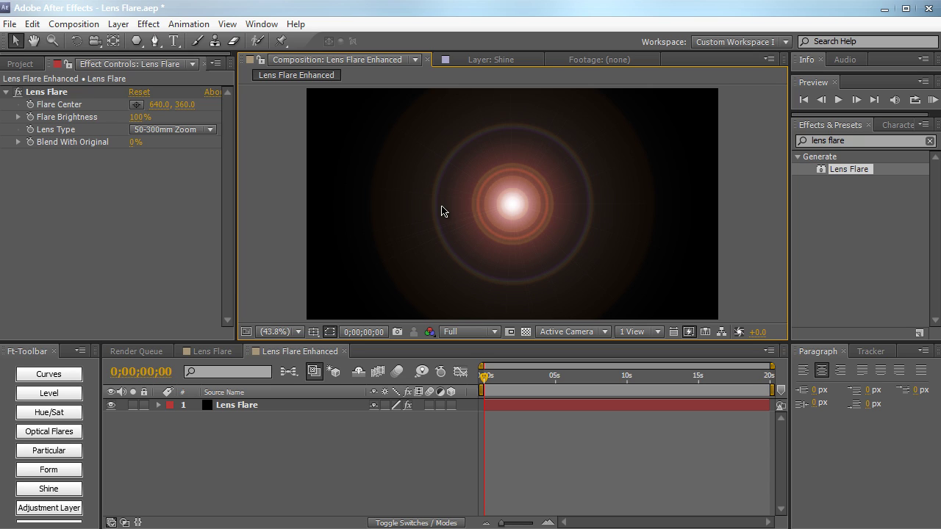
left_click_drag(253, 445, 257, 412)
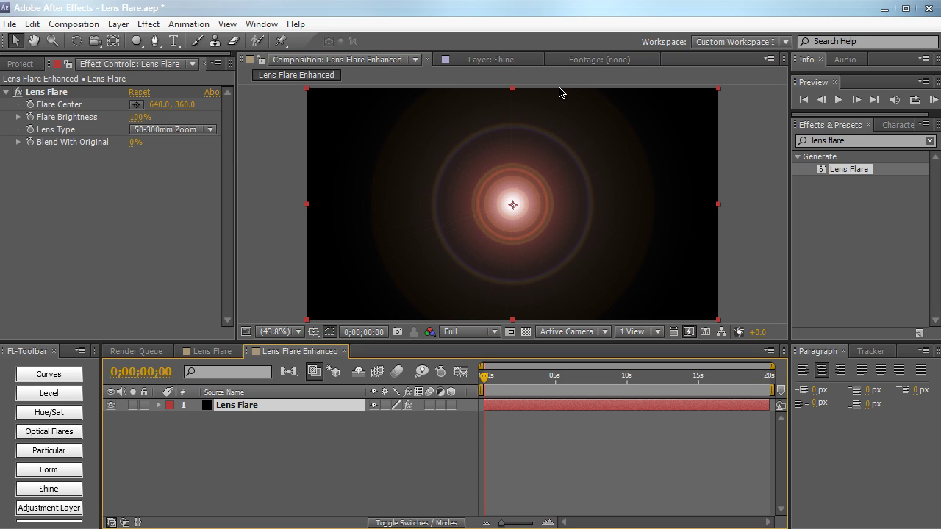
left_click(168, 239)
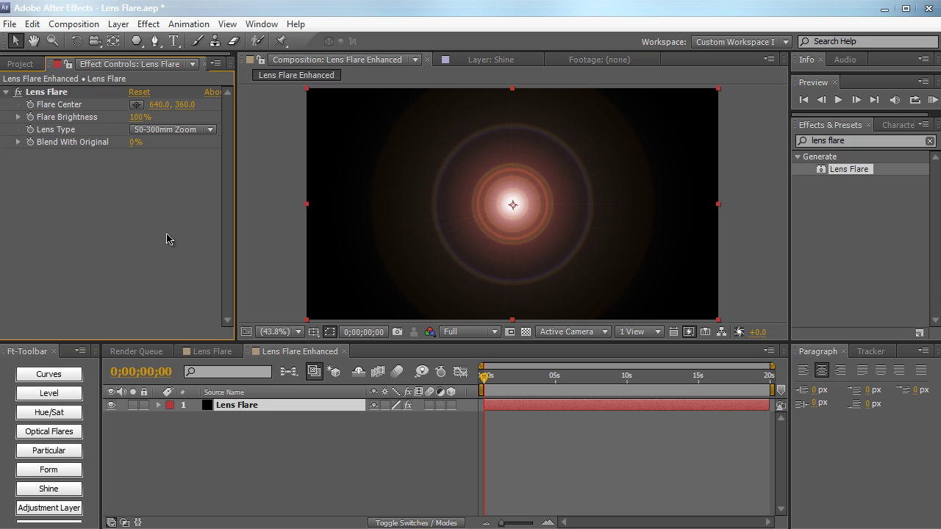
Create a white (FFFFFF), composition-sized solid layer named Streak
left_click(118, 24)
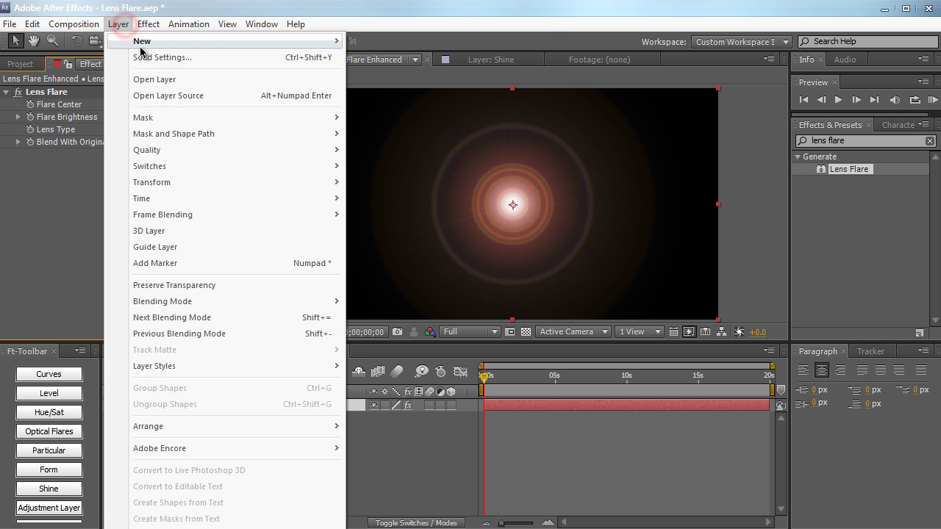
mouse_move(144, 42)
left_click(375, 57)
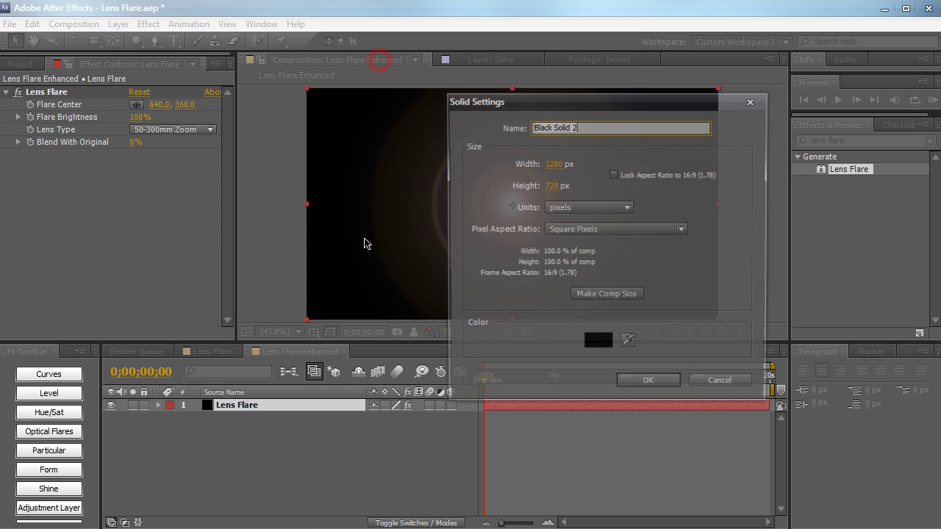
type("Streak")
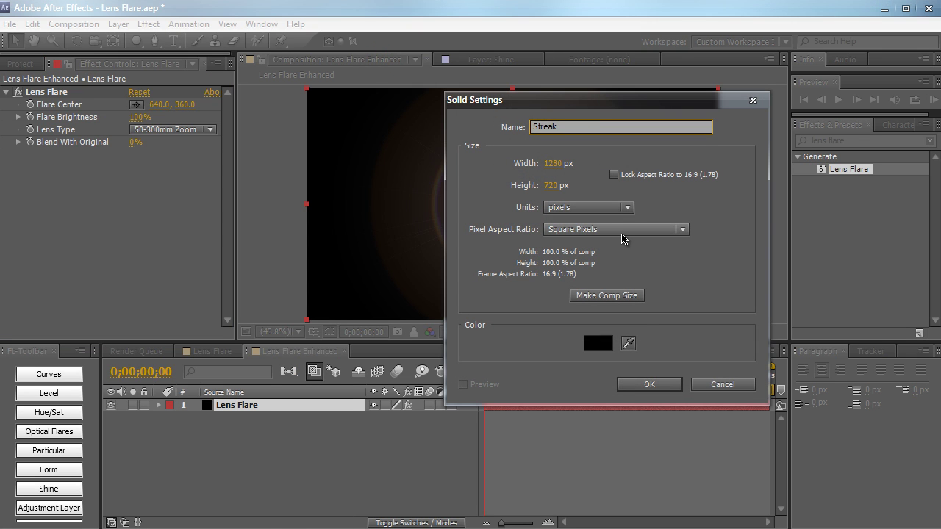
left_click(599, 343)
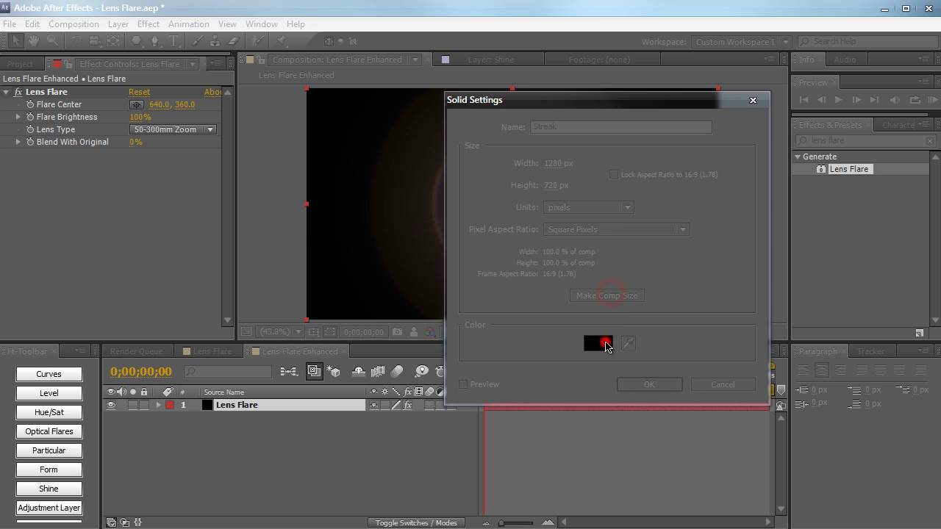
type("ffffff")
key("Return")
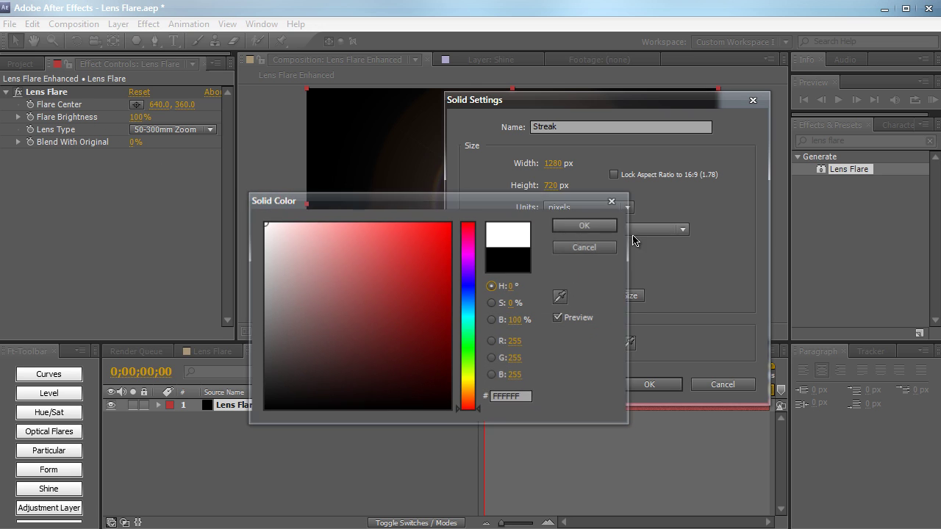
left_click(638, 380)
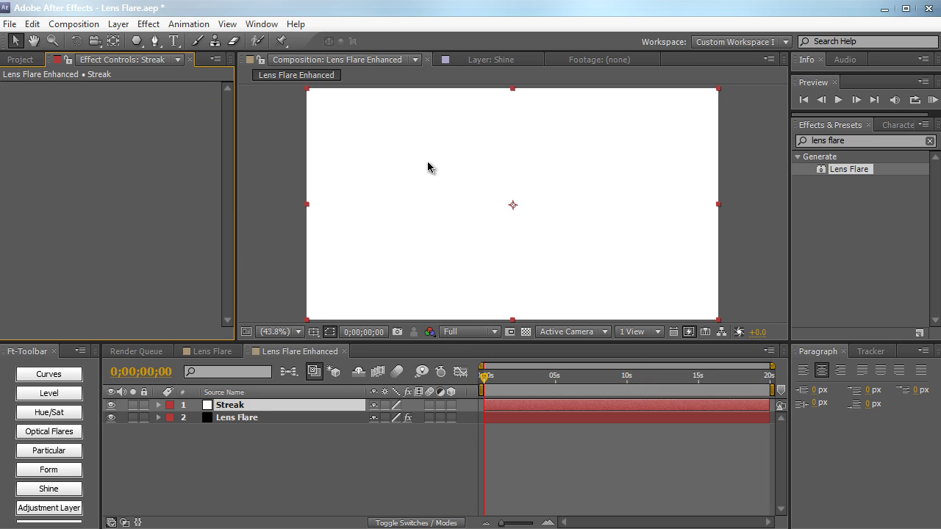
Hide the Streak layer, activate the Pen tool and show the Title/Action Safe guides over the composition
left_click(111, 405)
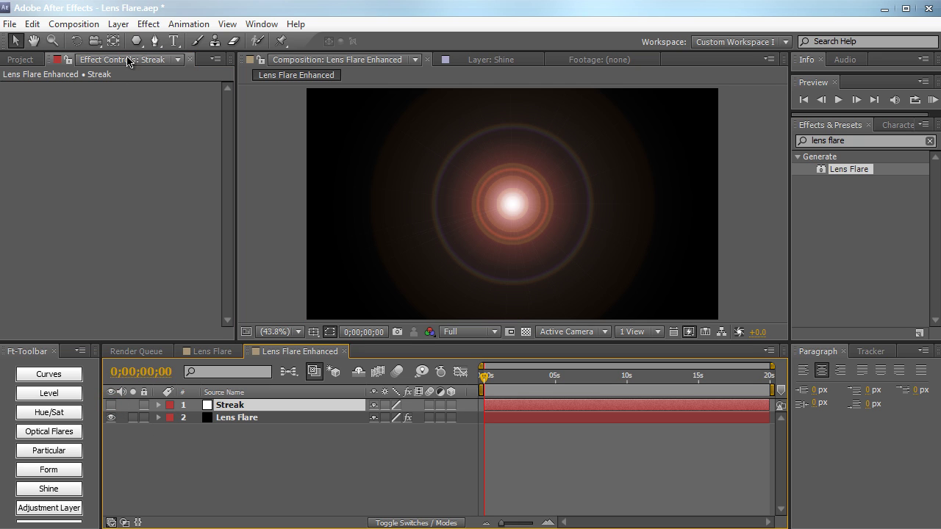
left_click(155, 43)
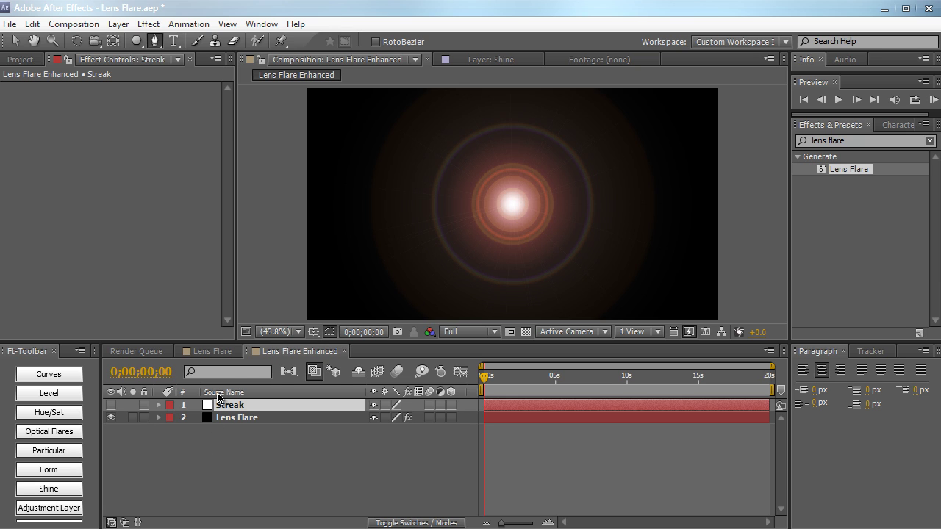
left_click(313, 332)
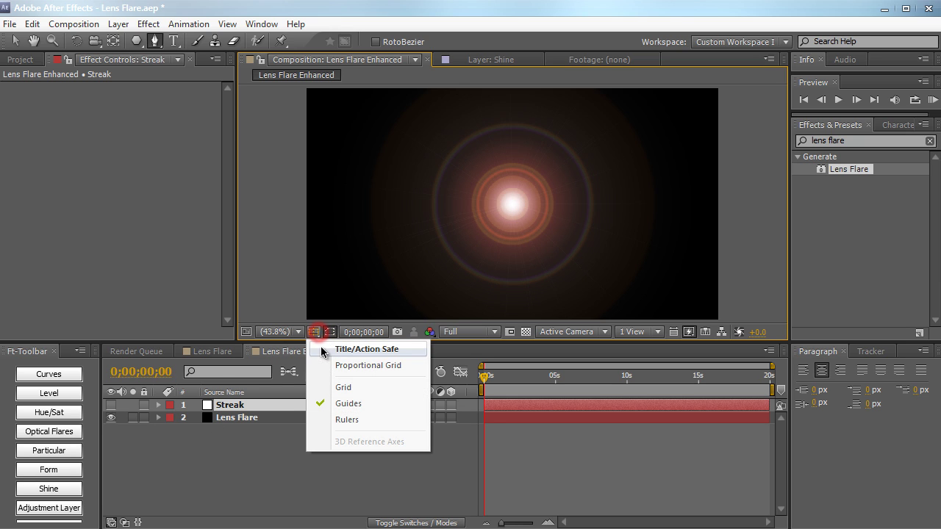
left_click(418, 350)
Draw a thin, closed four-point diamond mask on the Streak layer, centered on the flare and reaching the center-cut action-safe line on each side
key("period")
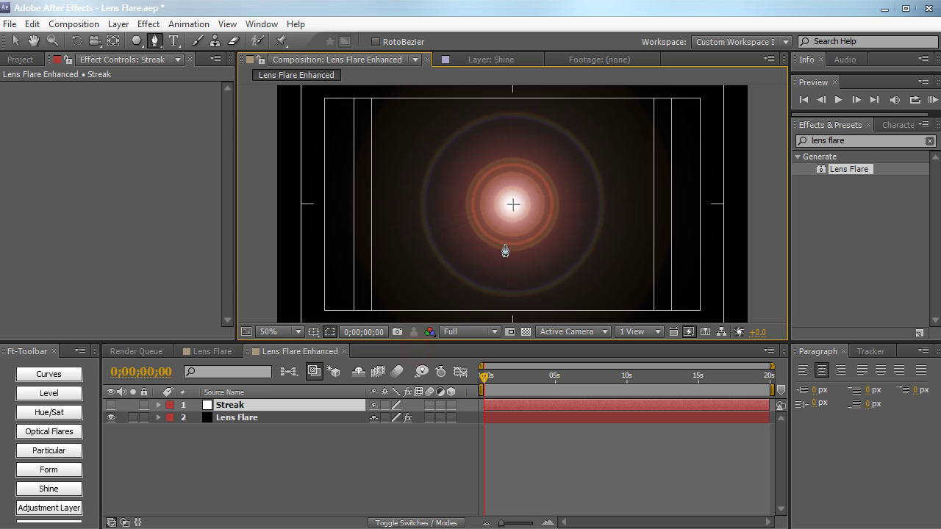
key("period")
key("period")
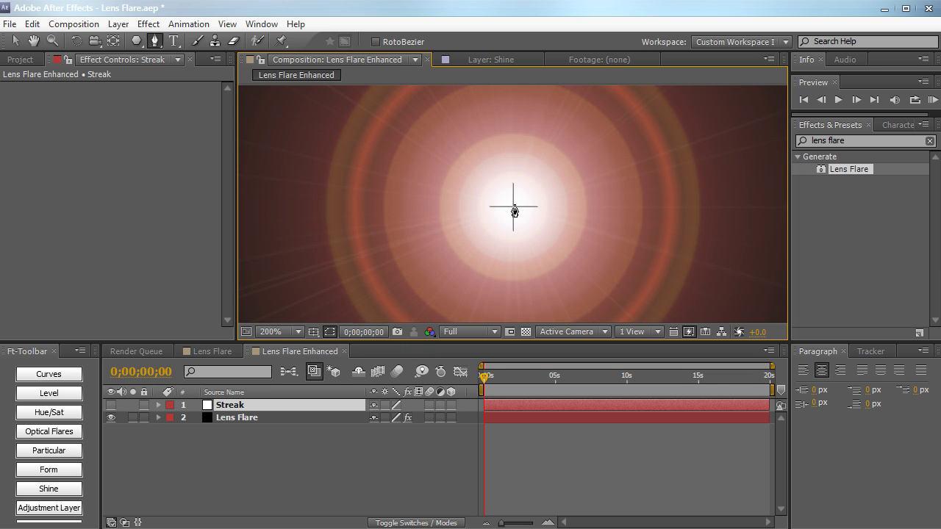
key("comma")
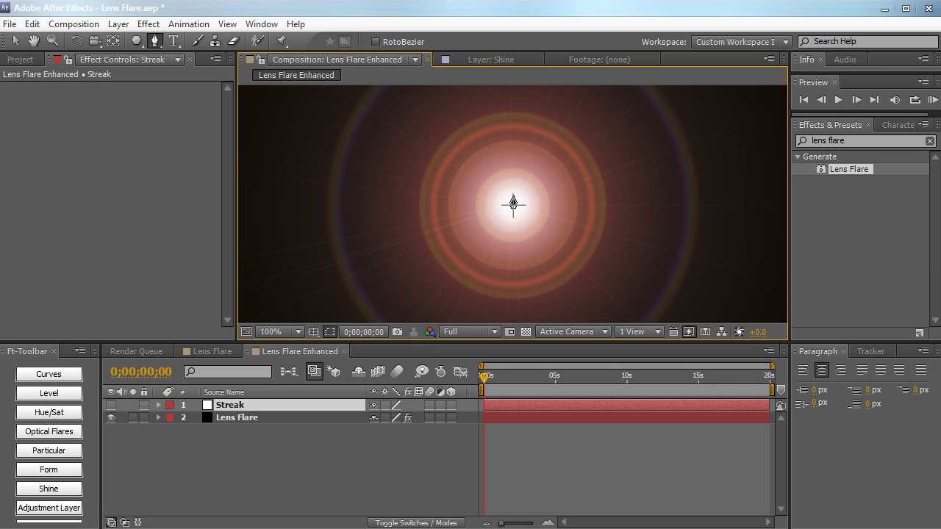
key("comma")
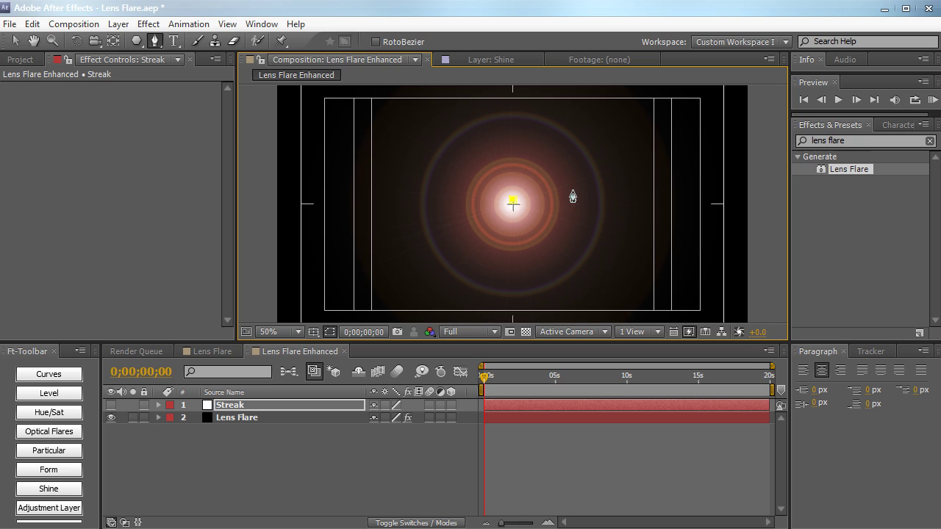
left_click(670, 201)
left_click(512, 208)
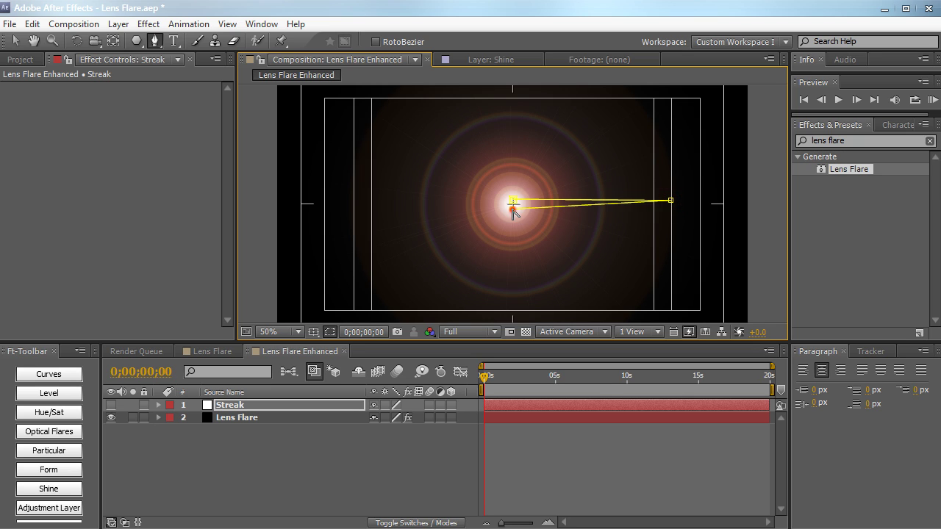
left_click(356, 207)
left_click(512, 200)
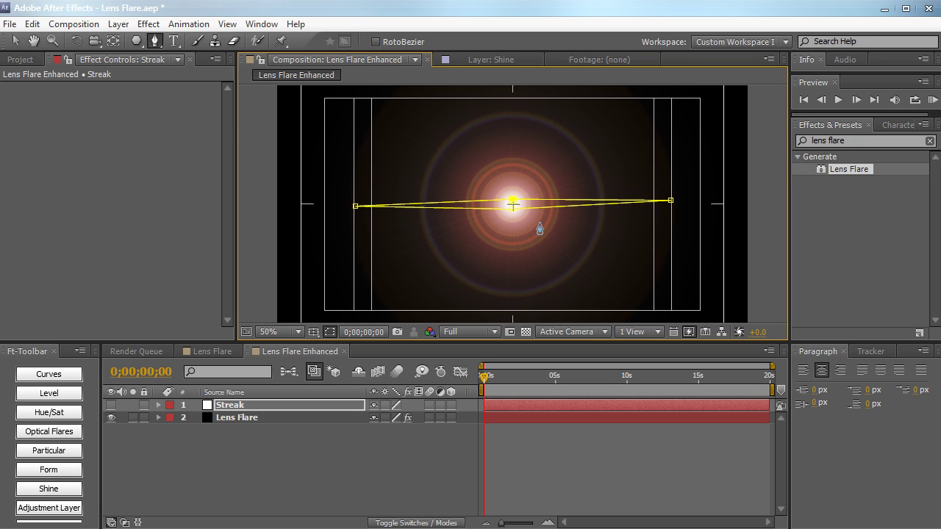
Make the Streak layer visible again and turn off the Title/Action Safe guides
left_click(111, 405)
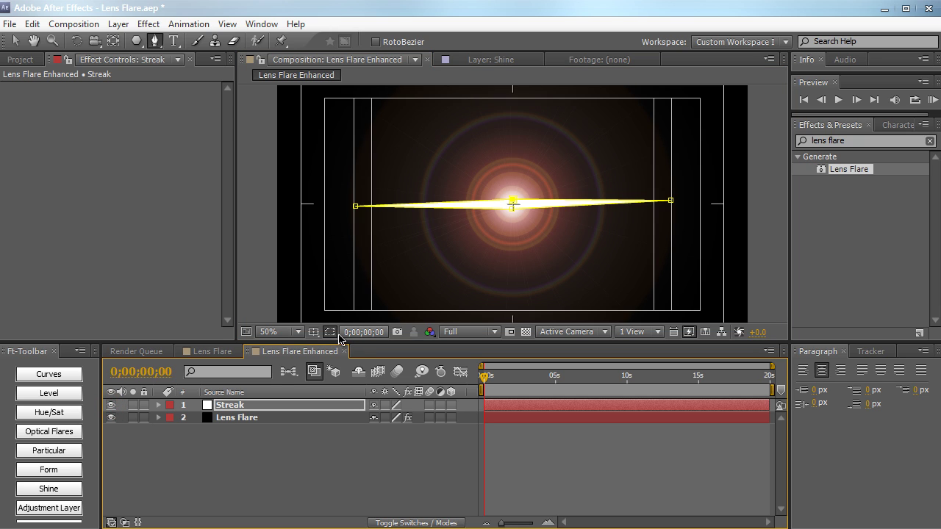
left_click(315, 333)
left_click(351, 350)
left_click(311, 439)
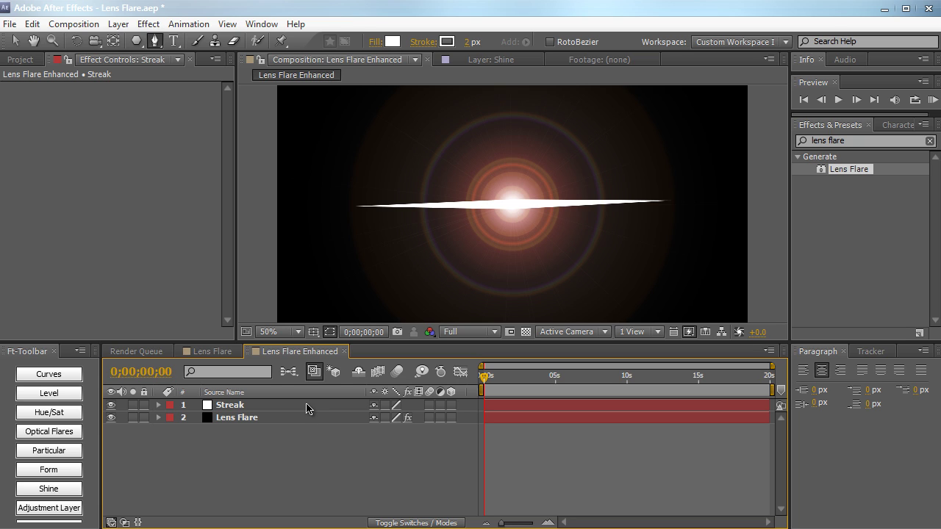
Set the Mask Feather of the Streak layer's mask to 23 pixels
left_click(306, 406)
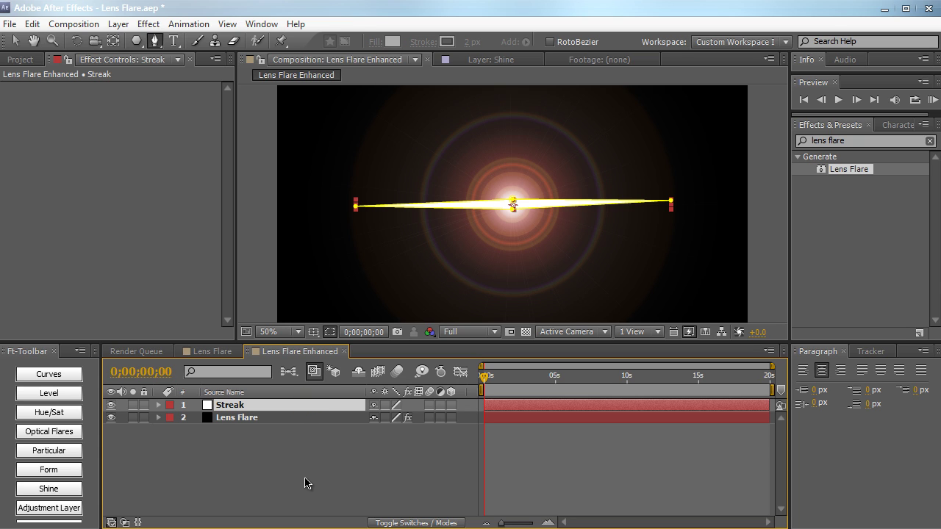
key("f")
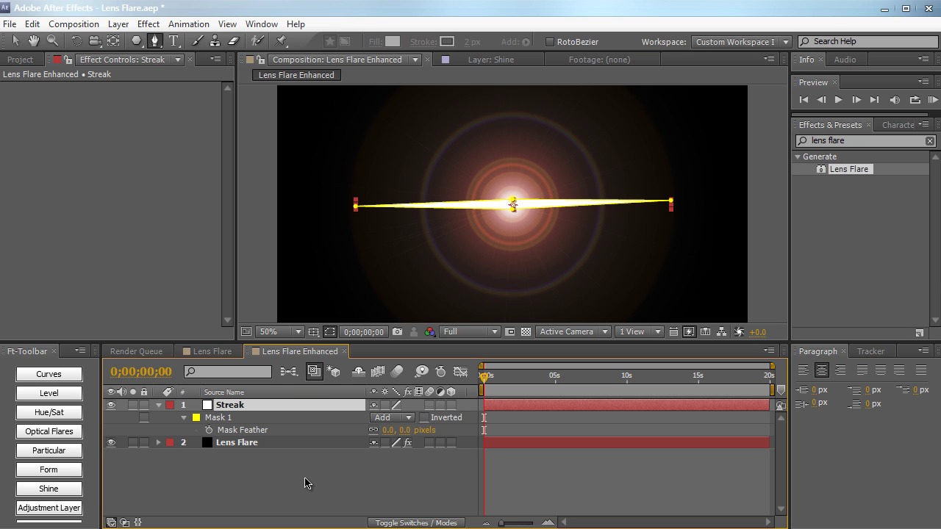
left_click(230, 418)
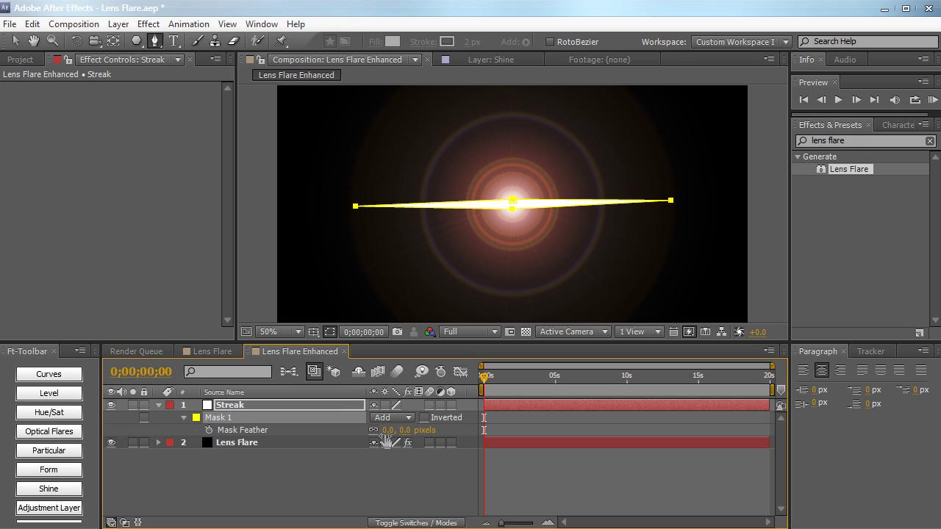
left_click_drag(387, 430, 401, 430)
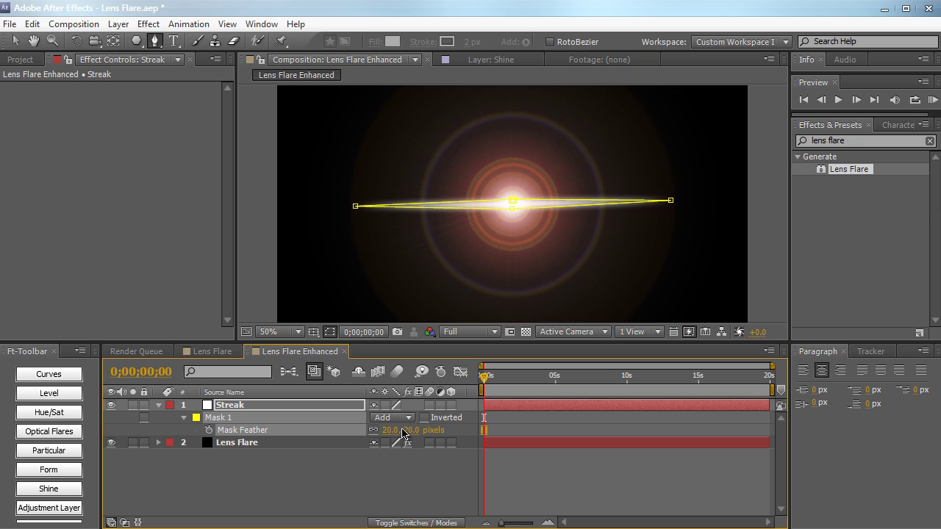
key("F2")
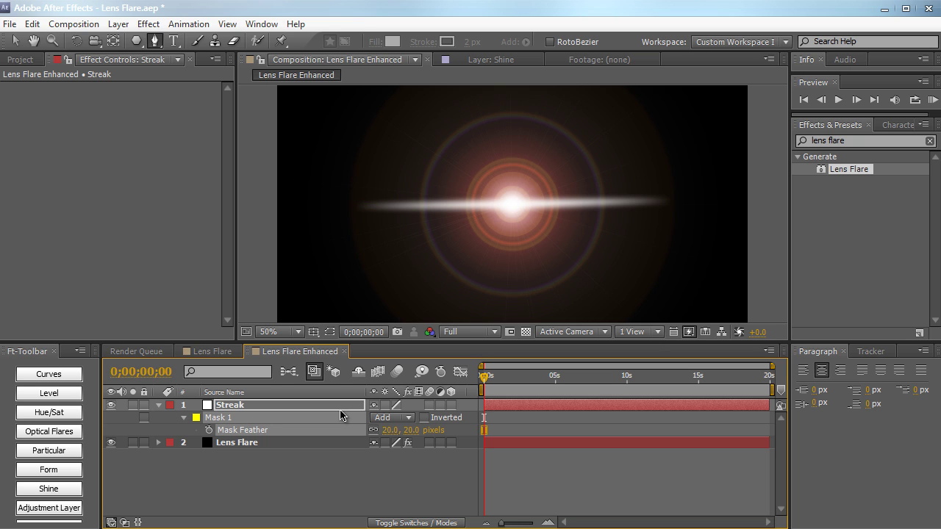
left_click_drag(388, 430, 386, 430)
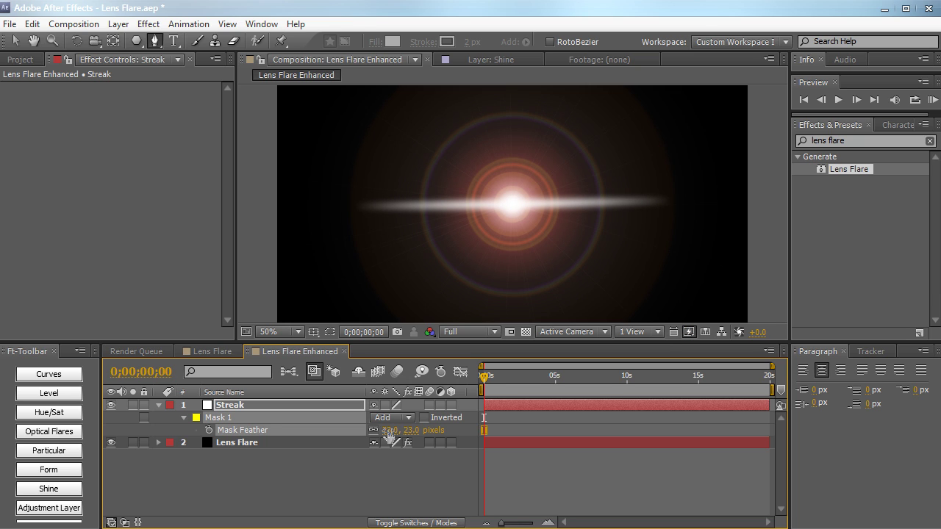
Lower the Streak layer's opacity to 64% and set its blending mode to Add
key("t")
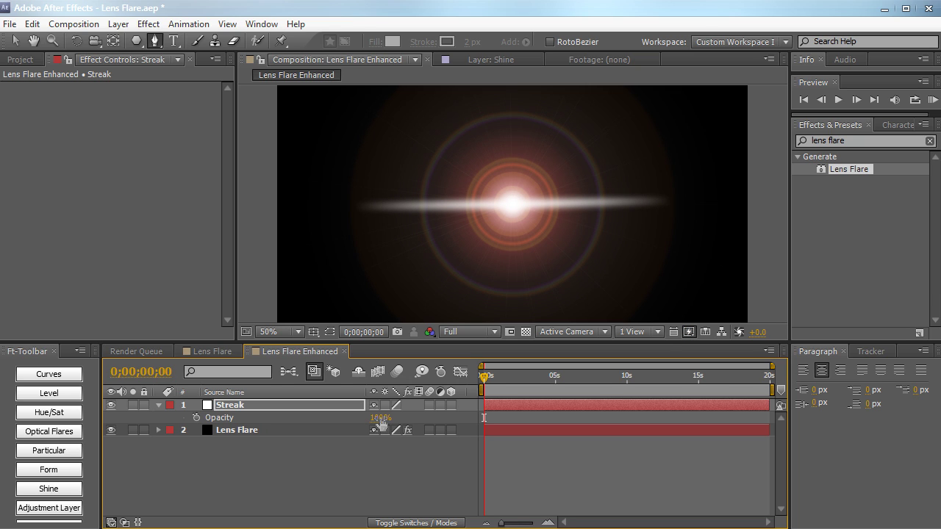
left_click_drag(379, 417, 353, 423)
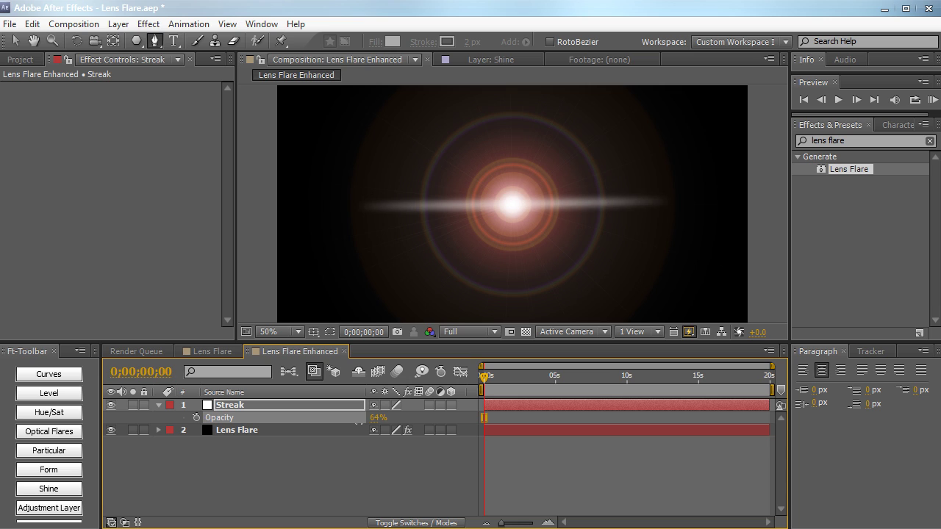
left_click(417, 523)
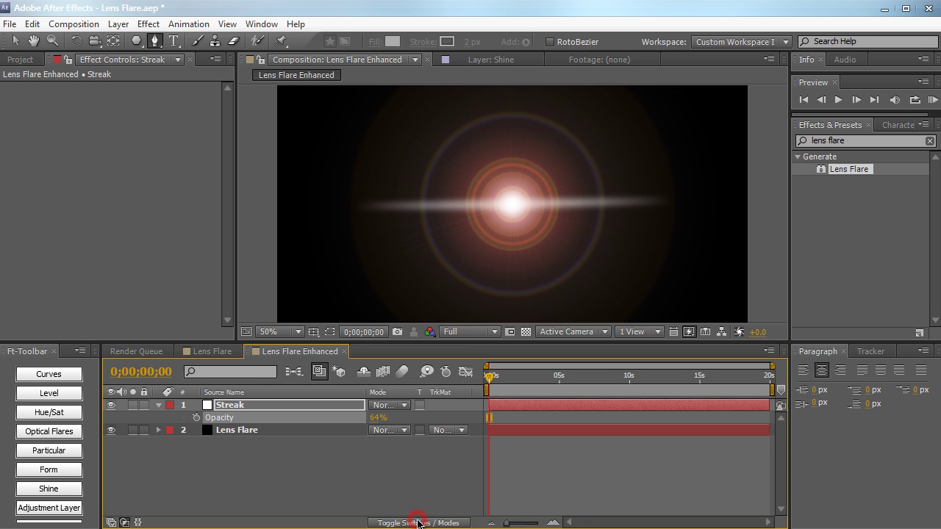
left_click(385, 406)
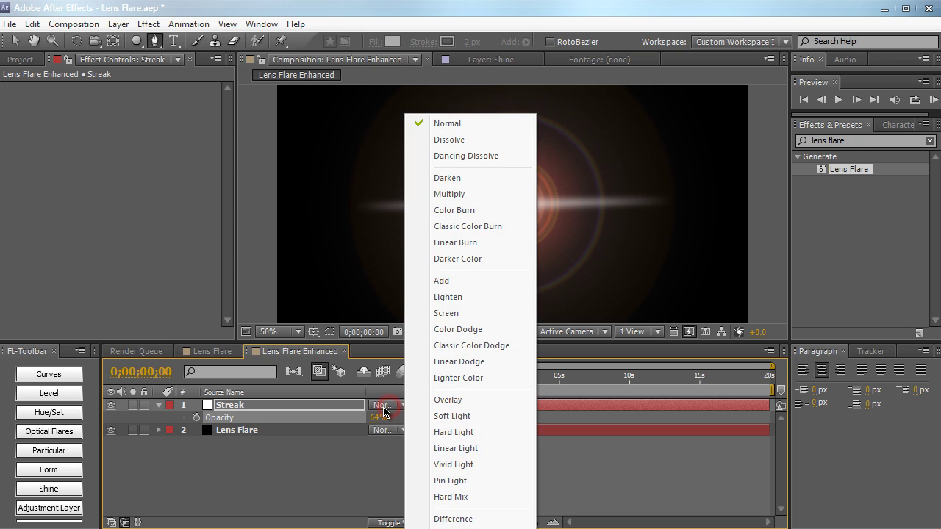
left_click(478, 281)
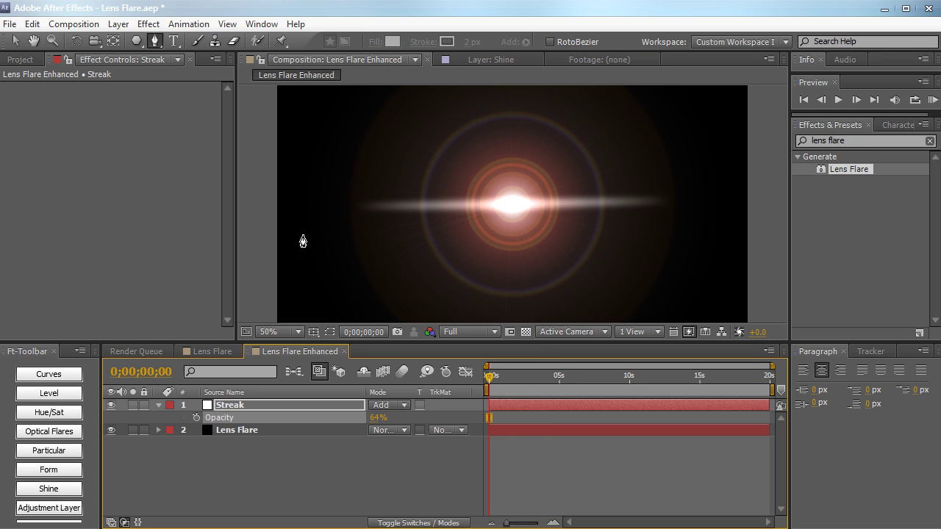
Narrow the middle of the Streak mask by moving its lower center point slightly up and its upper center point slightly down
left_click(16, 41)
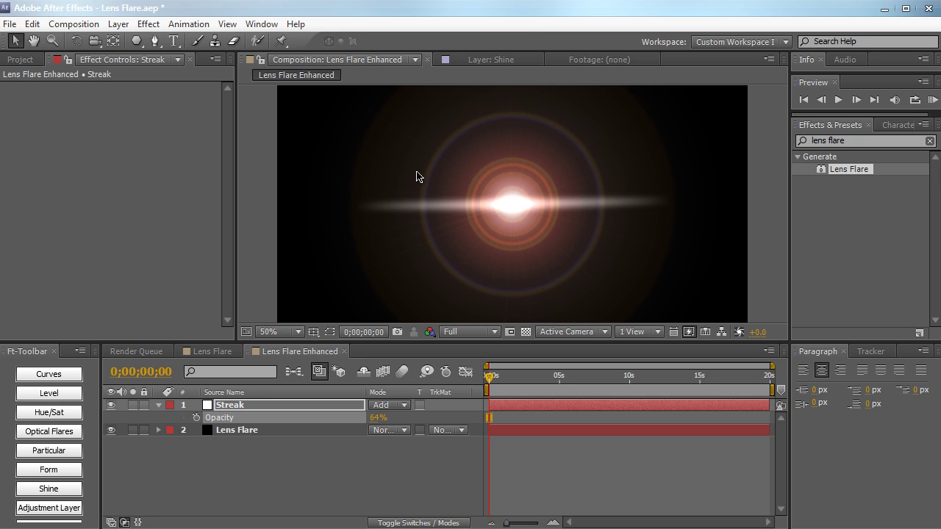
left_click(330, 456)
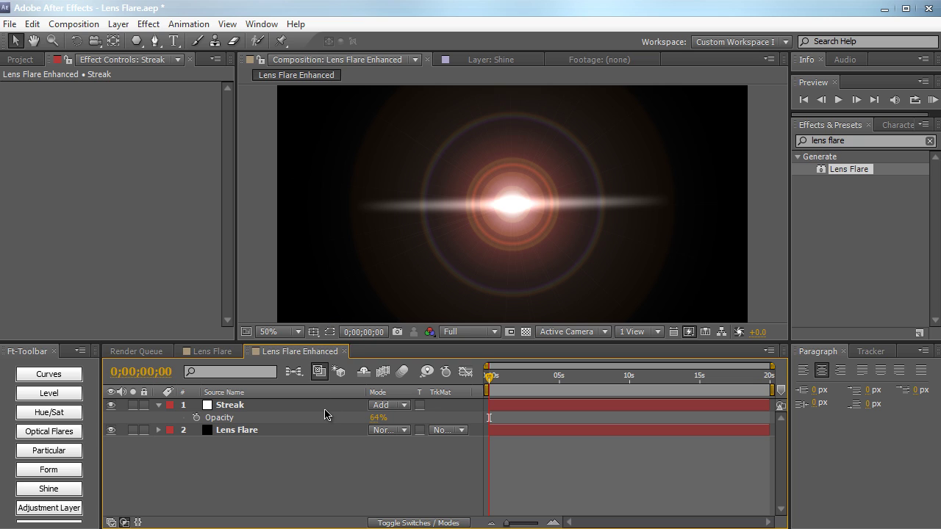
left_click(325, 405)
key("m")
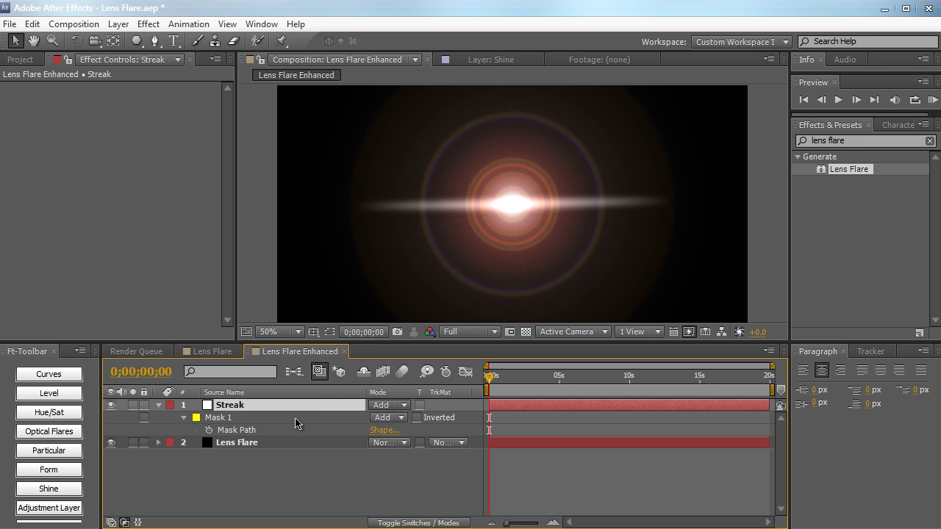
left_click(294, 418)
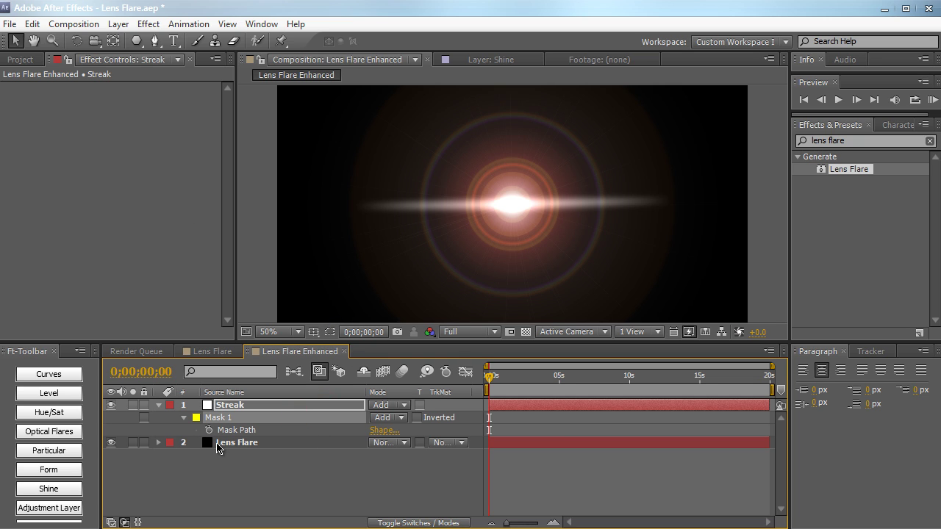
key("period")
key("period")
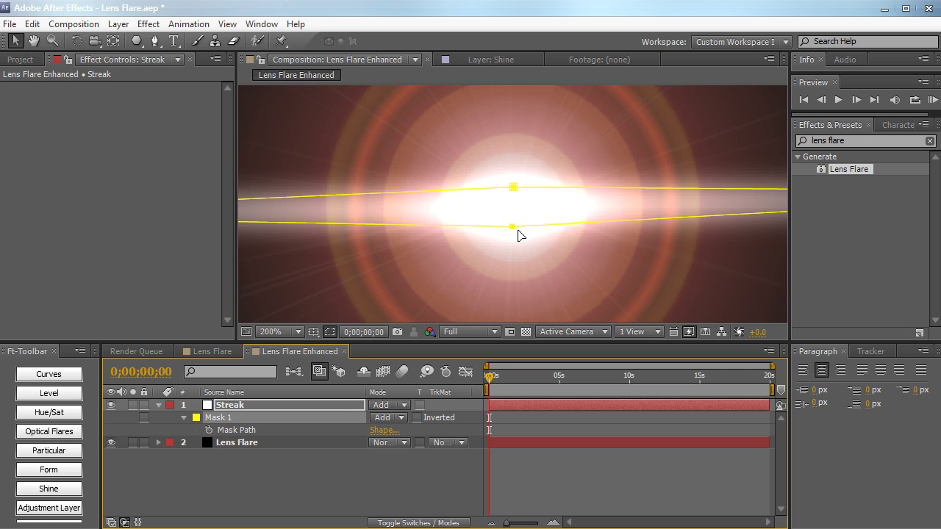
left_click(515, 201)
left_click_drag(513, 227, 512, 224)
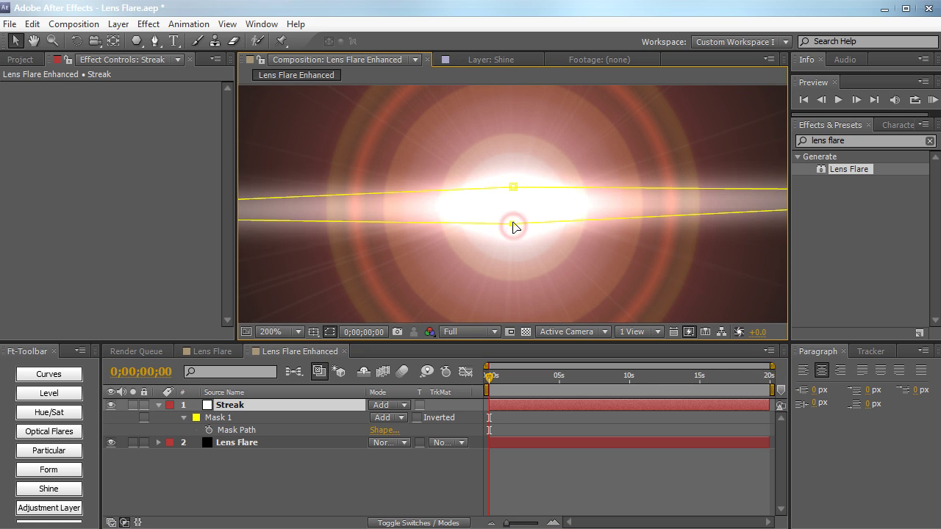
left_click_drag(513, 187, 514, 192)
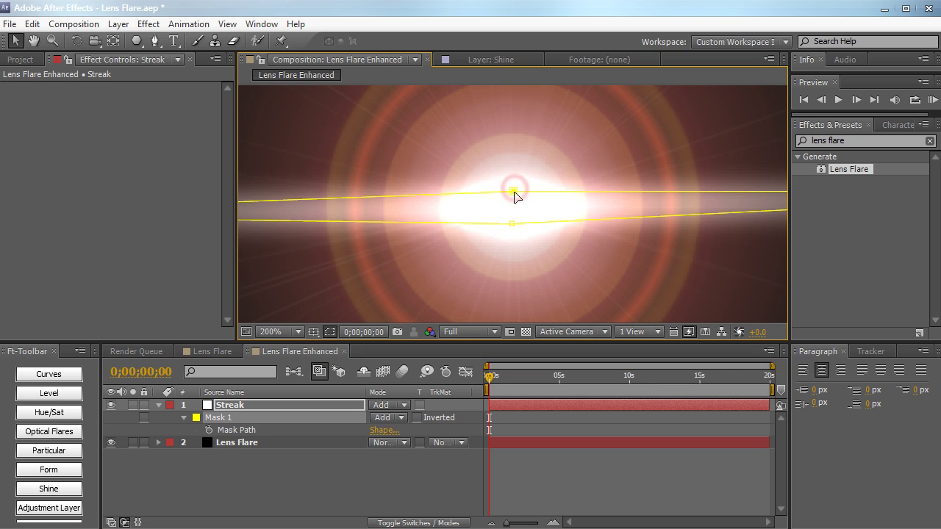
key("comma")
key("comma")
left_click(265, 212)
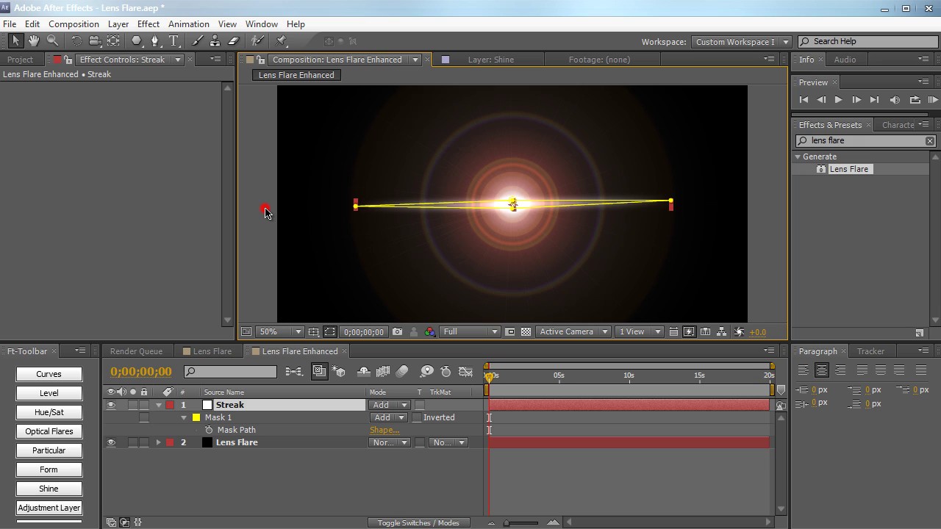
left_click(265, 212)
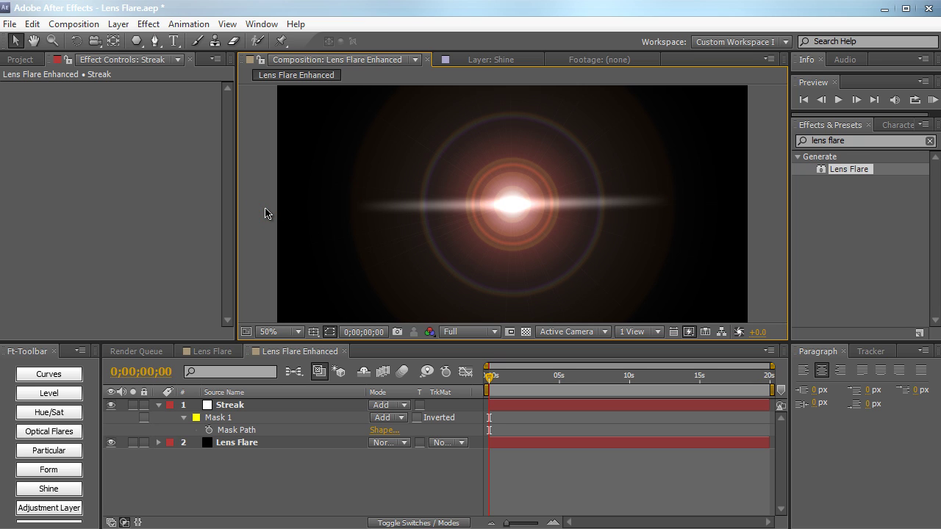
Duplicate the Streak layer and set the copy's rotation to 90°
left_click(292, 405)
key("ctrl+d")
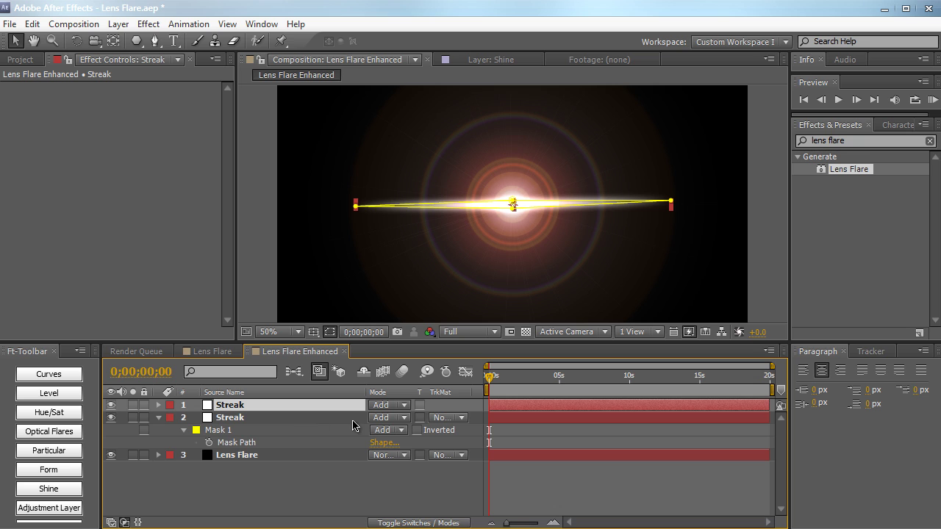
key("r")
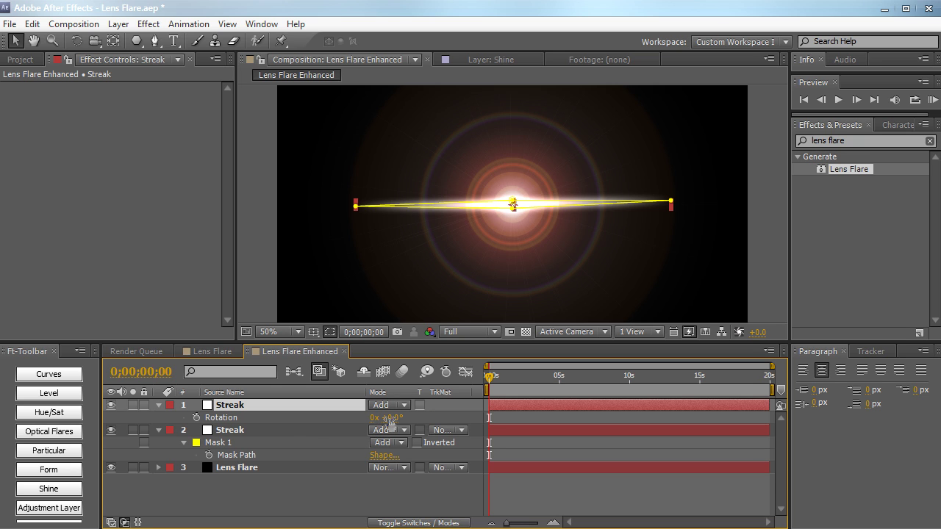
left_click_drag(389, 417, 438, 410)
key("Return")
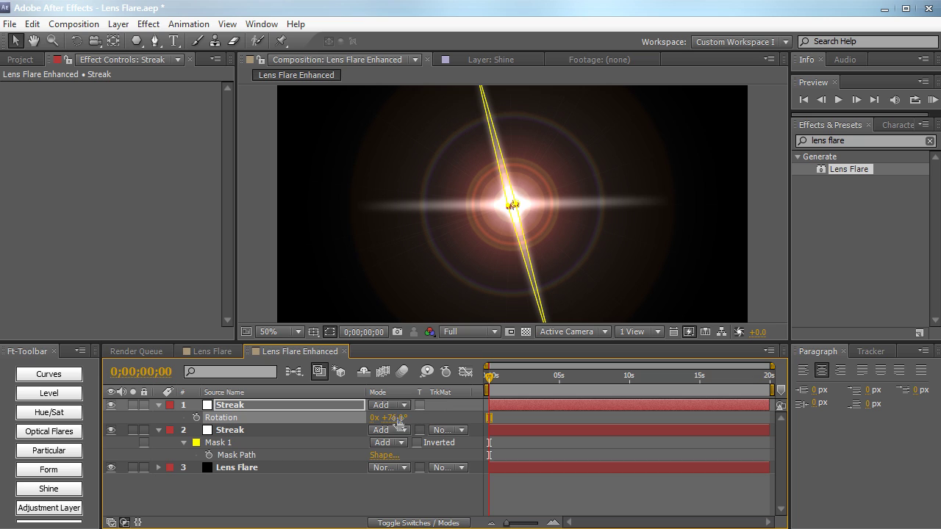
type("90")
key("Return")
Scale the rotated Streak copy down to 40%
key("s")
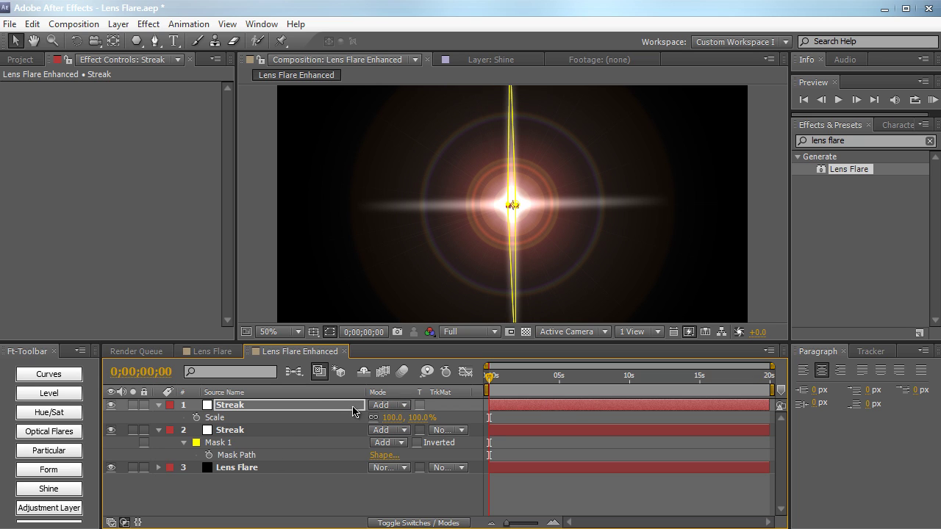
left_click_drag(391, 418, 346, 417)
left_click(270, 294)
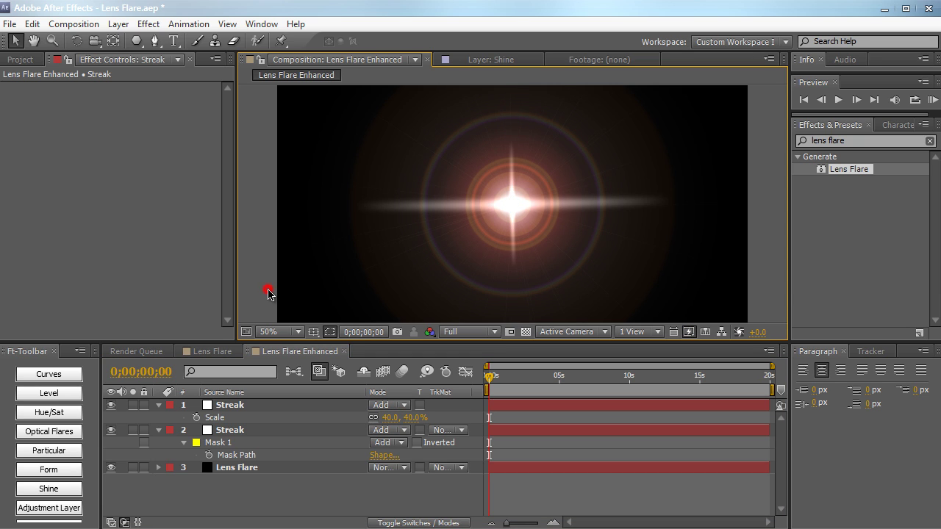
Lower the vertical Streak copy's opacity to 30% and set its blending mode to Soft Light
left_click(317, 405)
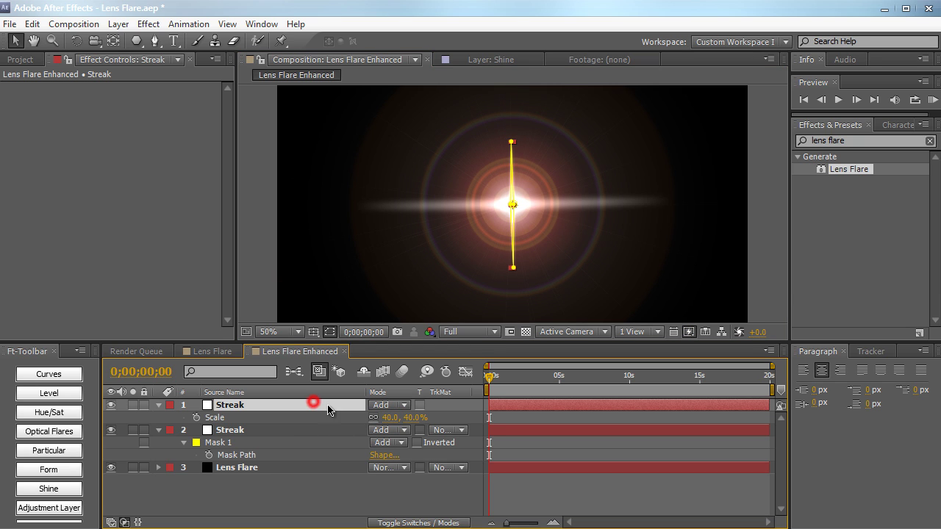
key("t")
left_click_drag(377, 418, 643, 401)
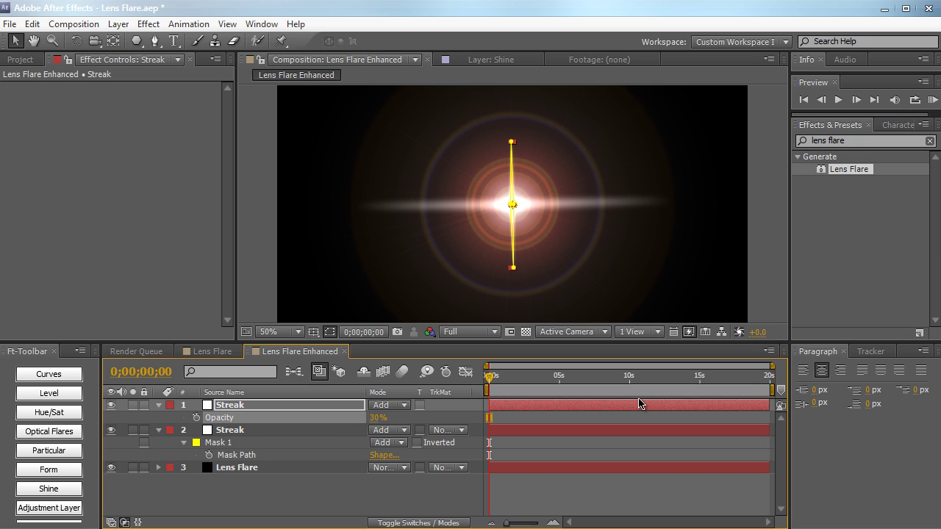
left_click(391, 406)
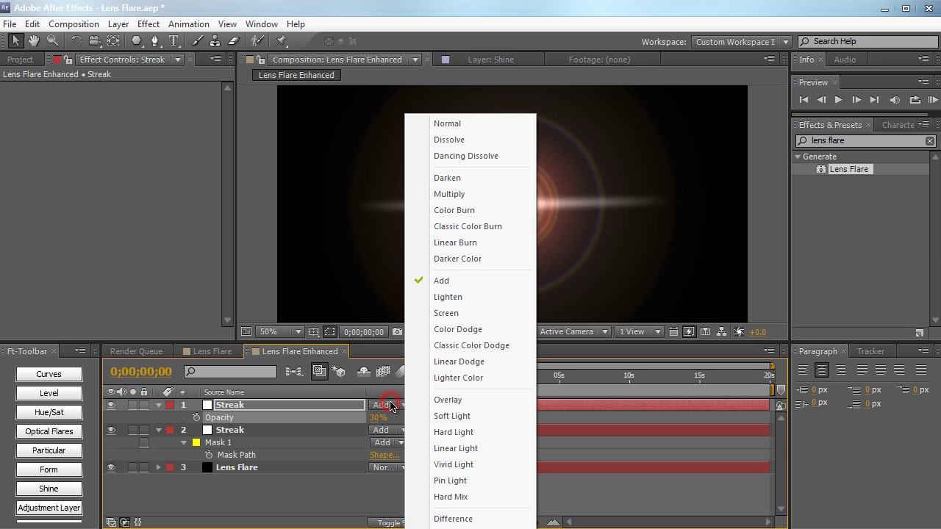
left_click(459, 416)
left_click(216, 503)
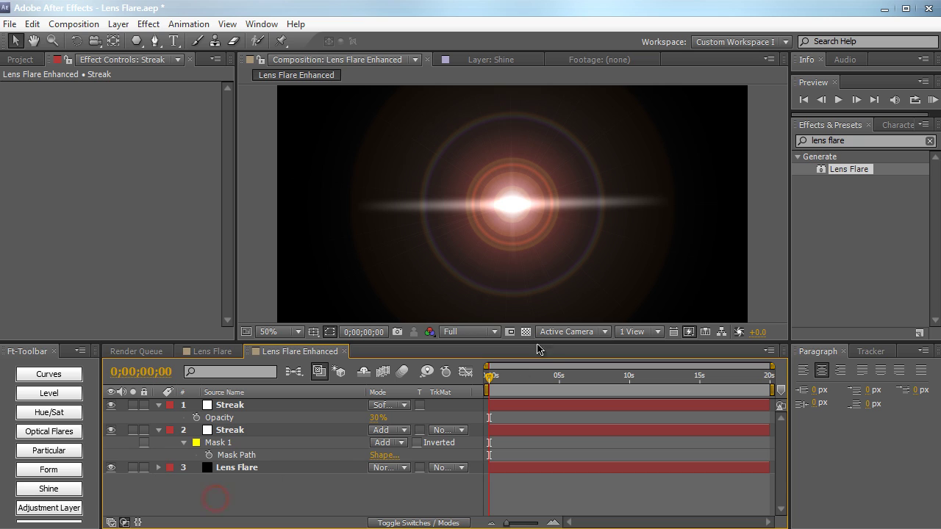
Scale the vertical Streak copy down to 28%
left_click(316, 405)
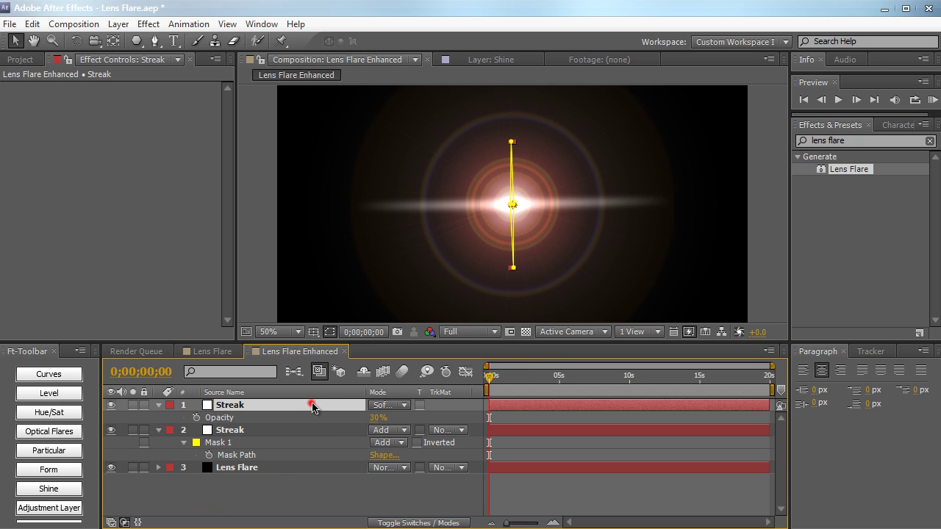
key("s")
left_click_drag(387, 417, 374, 426)
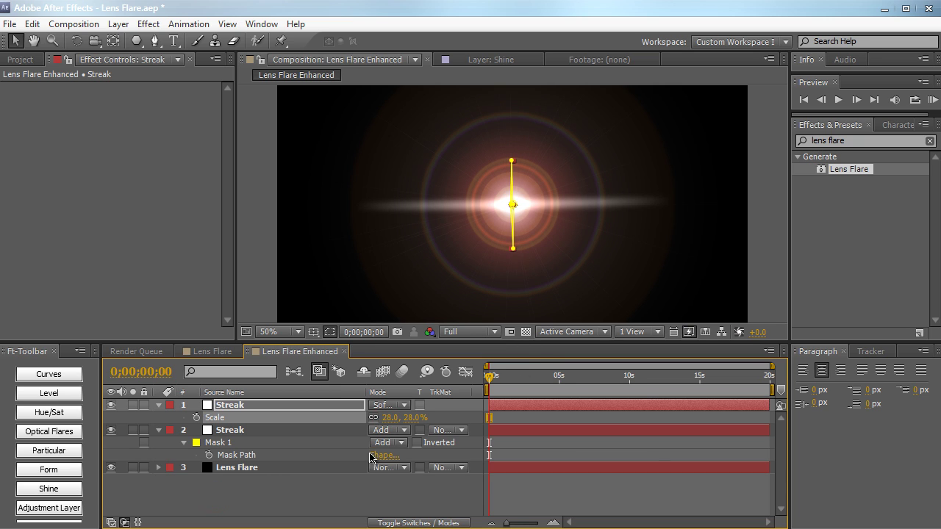
left_click(364, 497)
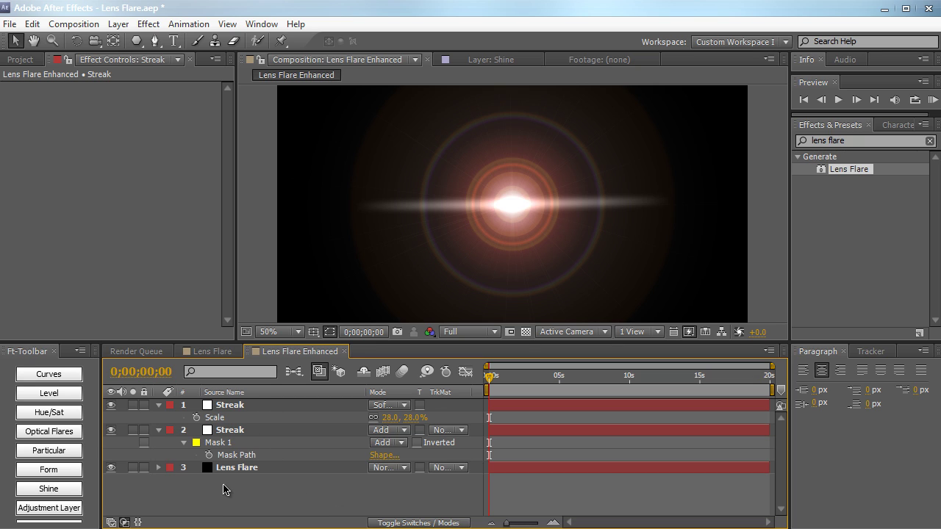
Draw an upright five-pointed white star from the flare's center with the Star Tool, with an outer radius of about 120
left_click(135, 42)
left_click(187, 41)
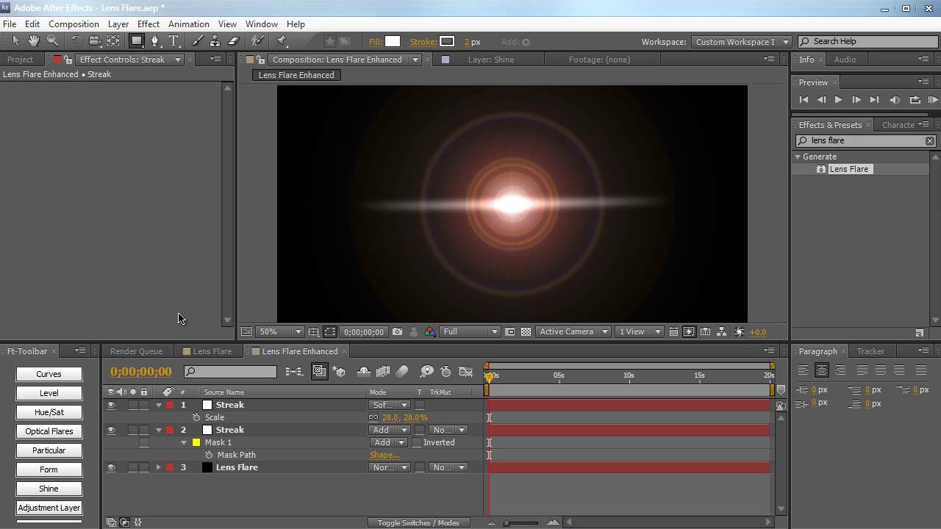
left_click(136, 43)
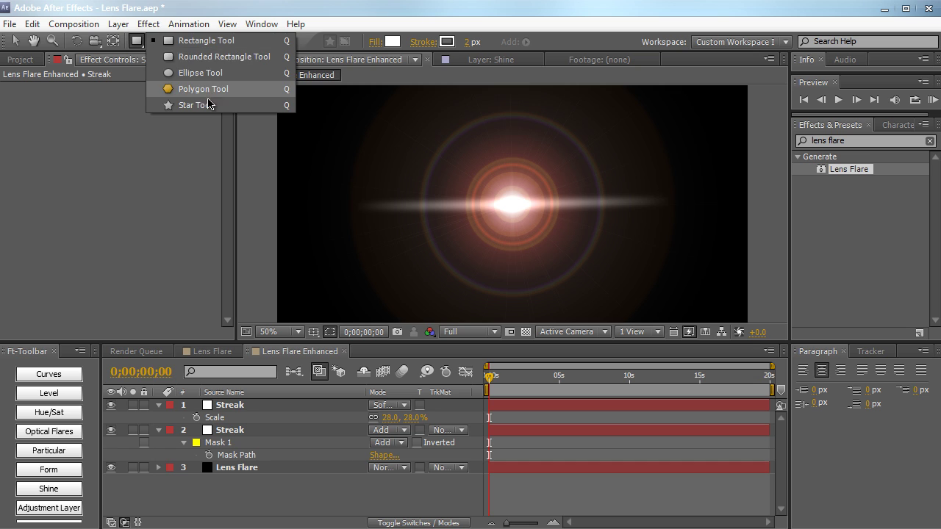
left_click(208, 105)
key("period")
key("period")
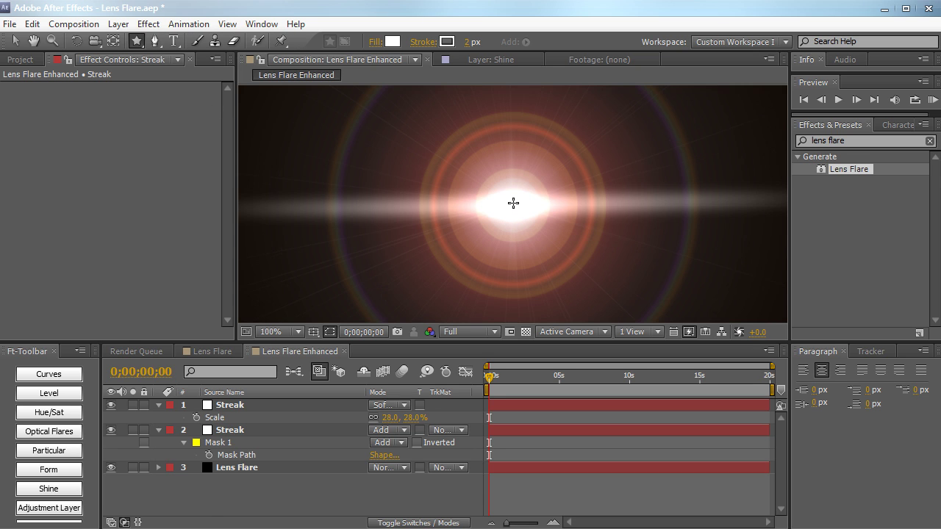
left_click_drag(513, 203, 585, 254)
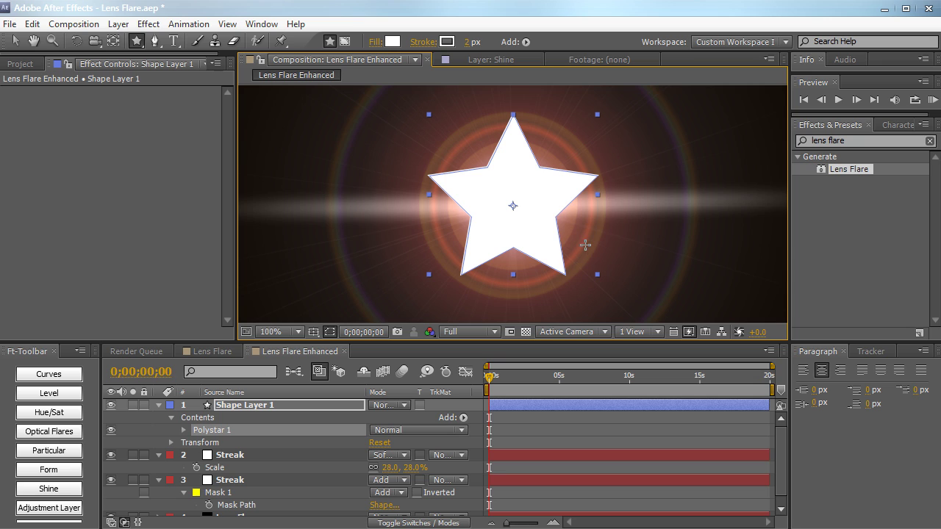
Set the star path's Points to 66 and its Inner Radius to 0 to form a burst of thin rays
key("comma")
key("comma")
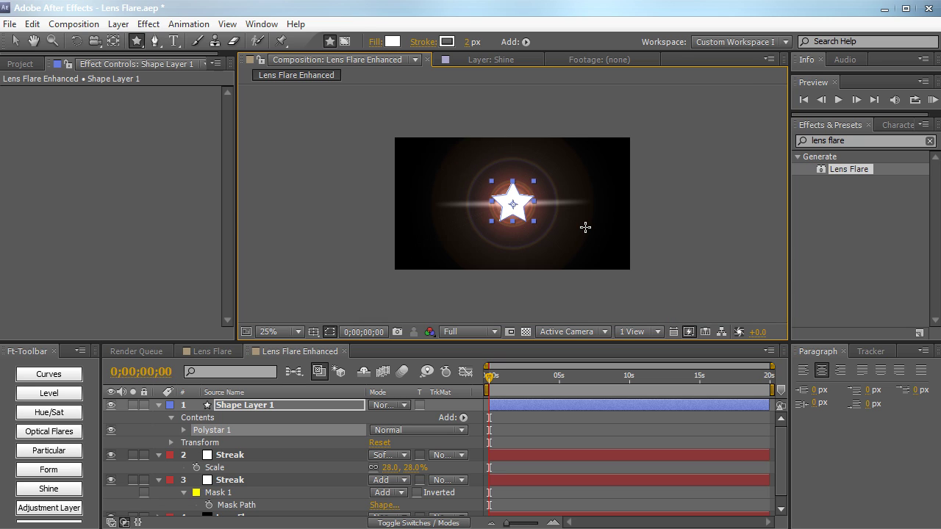
key("period")
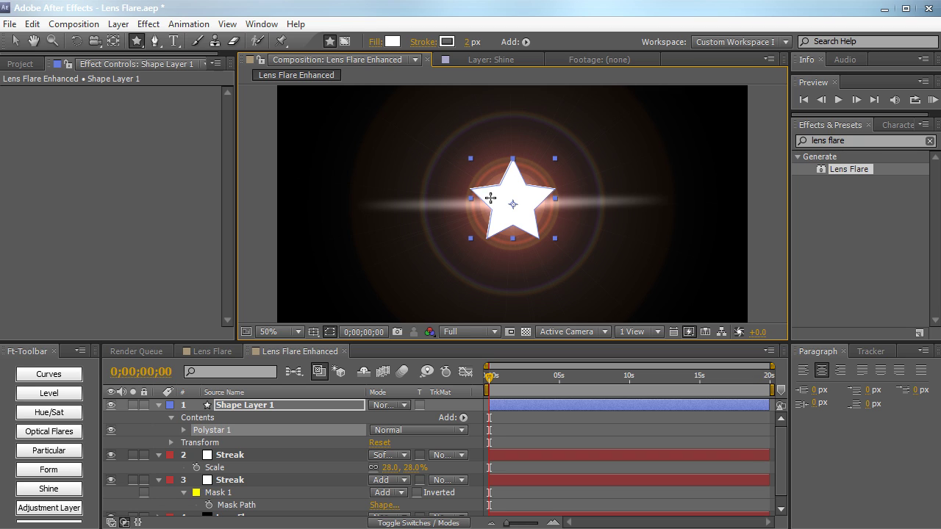
left_click(183, 431)
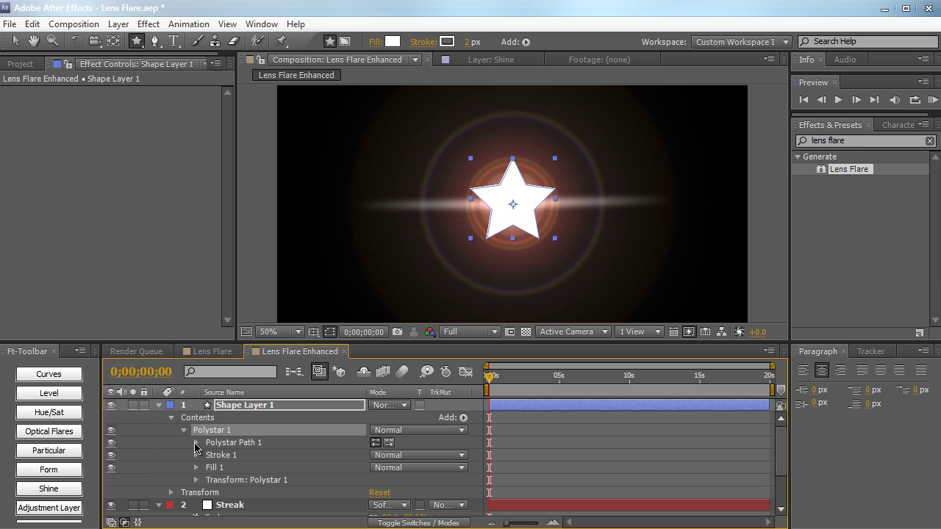
left_click(195, 443)
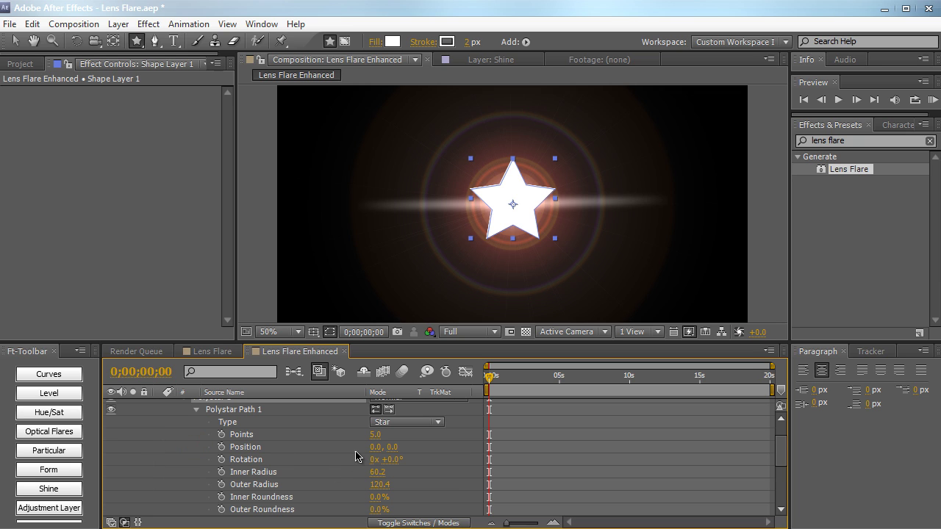
left_click_drag(376, 440, 401, 427)
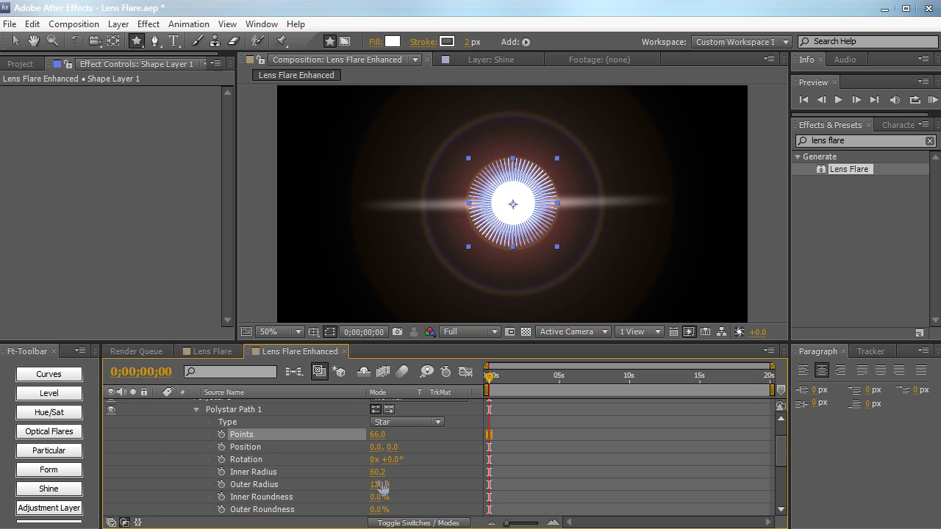
left_click_drag(376, 472, 347, 471)
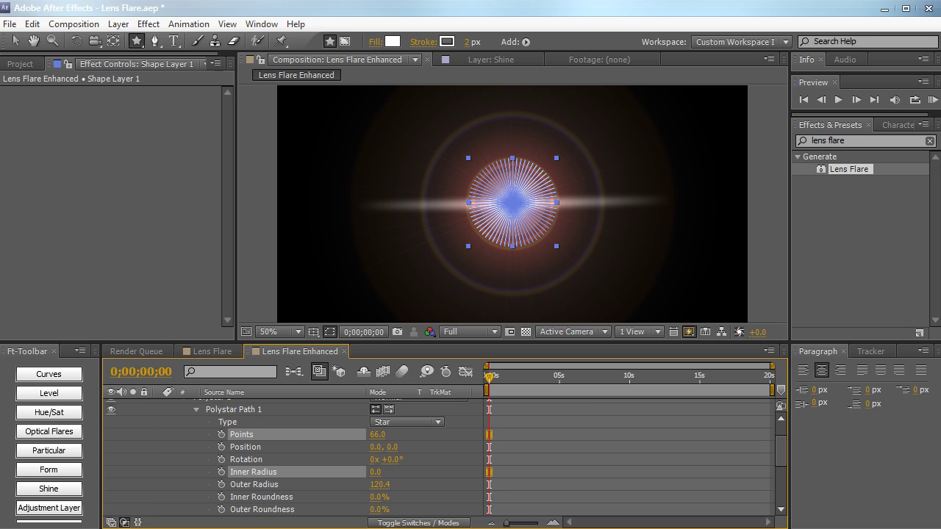
left_click(327, 473)
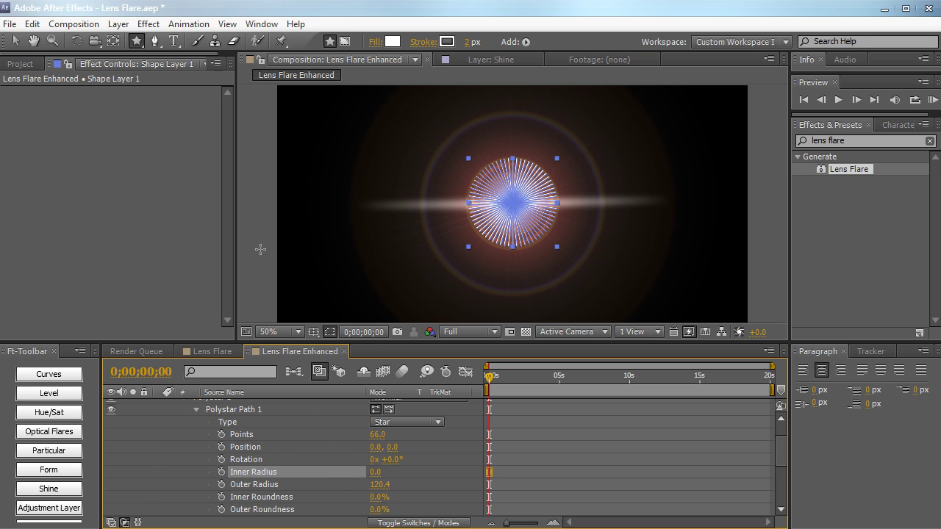
key("v")
left_click(259, 242)
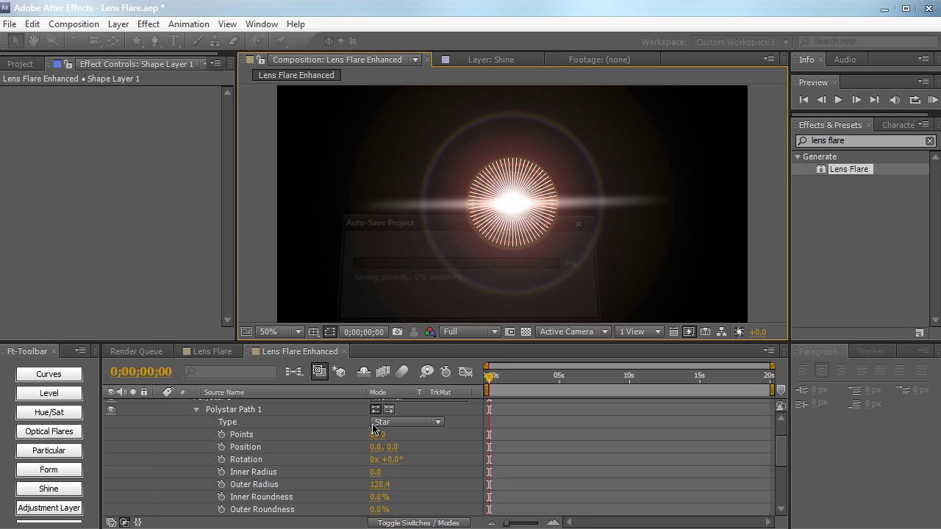
Lower the opacity of Shape Layer 1 to 13%
scroll(373, 471, "down", 2)
scroll(373, 471, "up", 3)
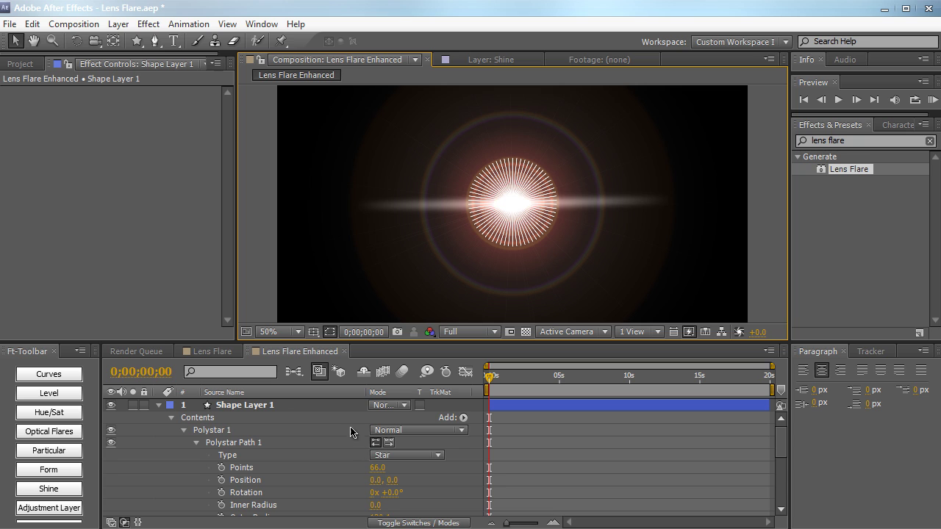
left_click(336, 405)
key("t")
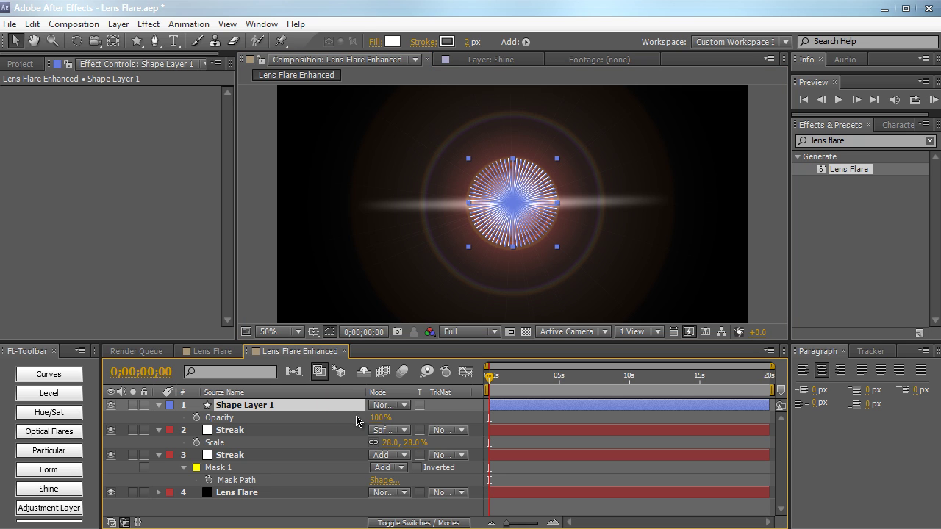
left_click_drag(373, 416, 370, 418)
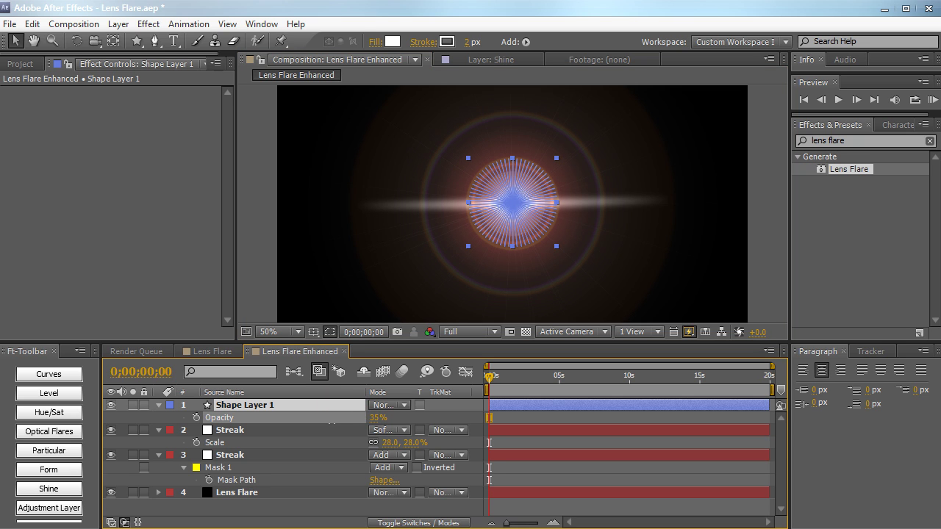
left_click(273, 312)
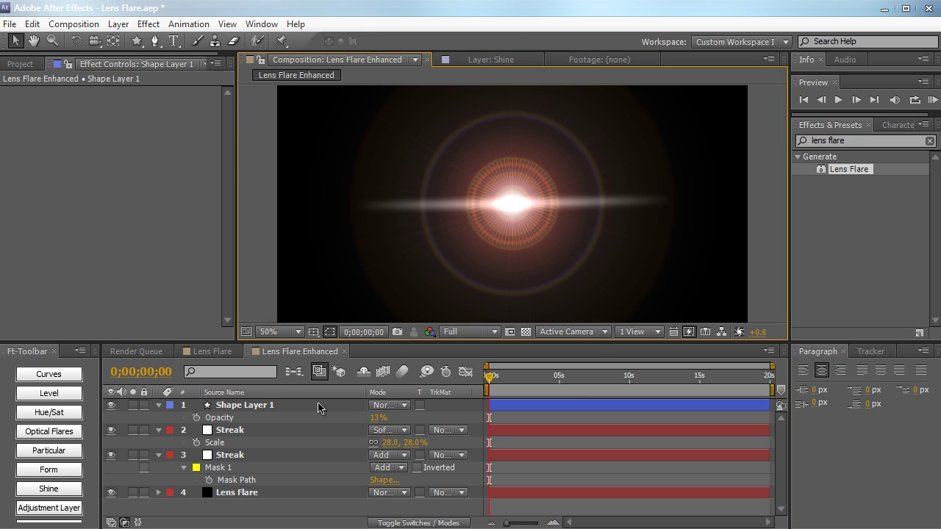
Move Shape Layer 1 directly above the Lens Flare layer and set its blending mode to Add
mouse_move(318, 407)
left_mouse_down()
mouse_move(309, 404)
mouse_move(302, 474)
left_mouse_up()
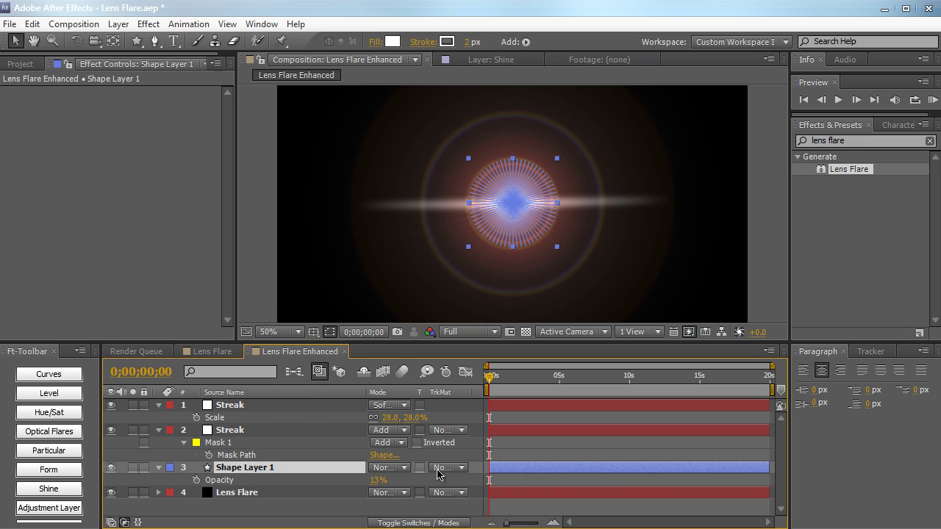
left_click(386, 468)
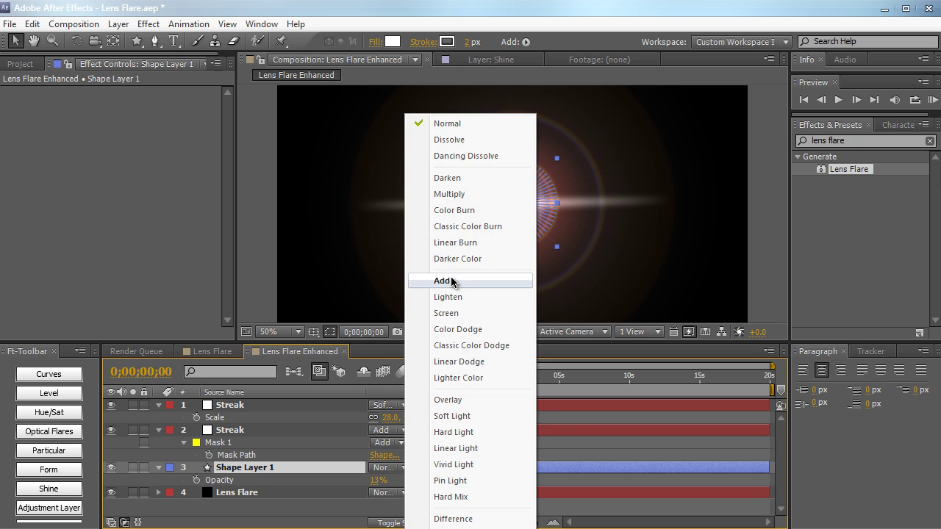
left_click(451, 282)
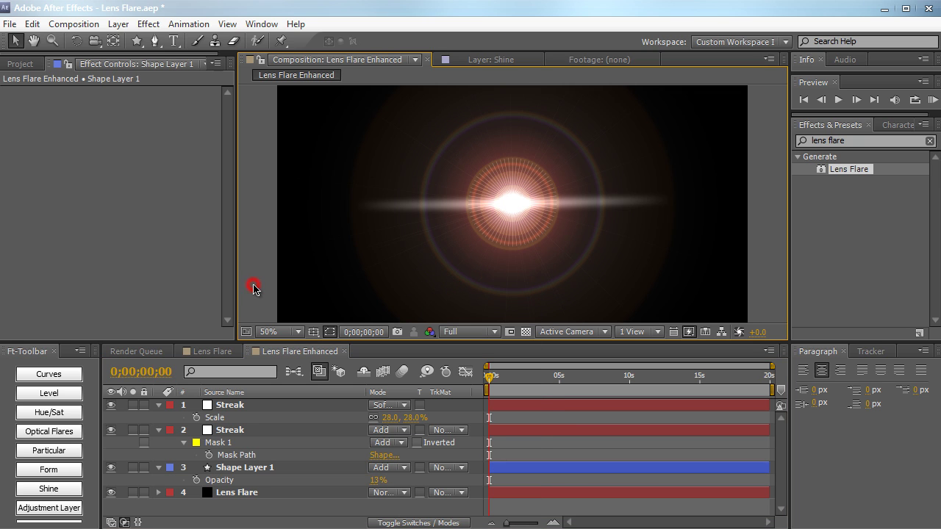
Duplicate Shape Layer 1 and rename the original layer Sparkle
left_click(261, 467)
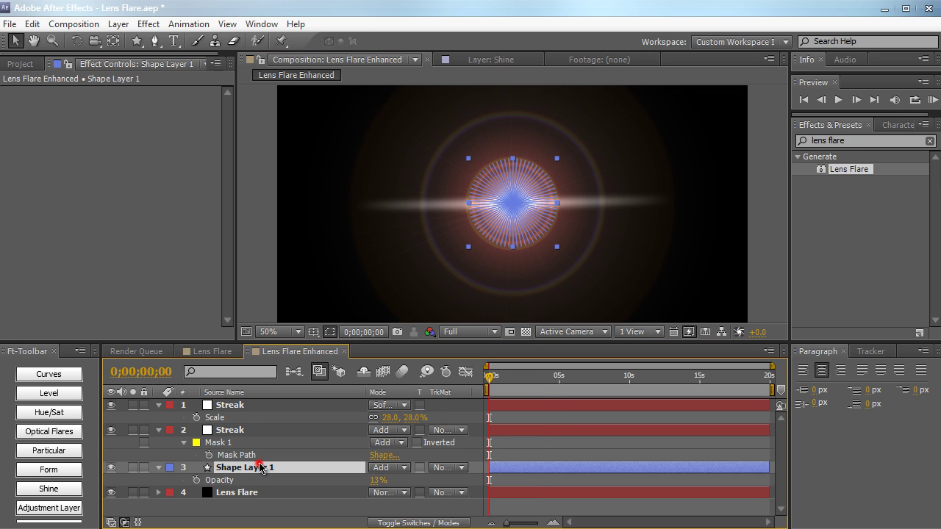
key("ctrl+d")
left_click(261, 482)
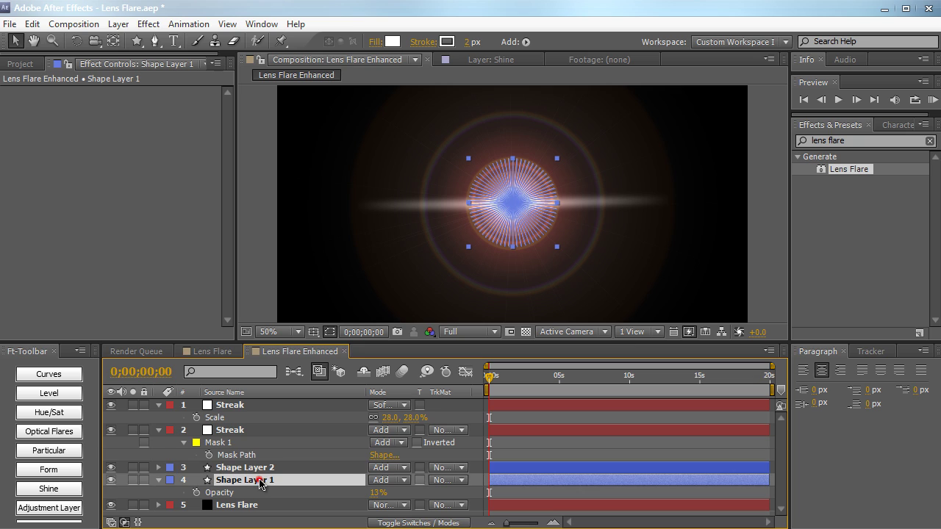
key("Return")
type("S")
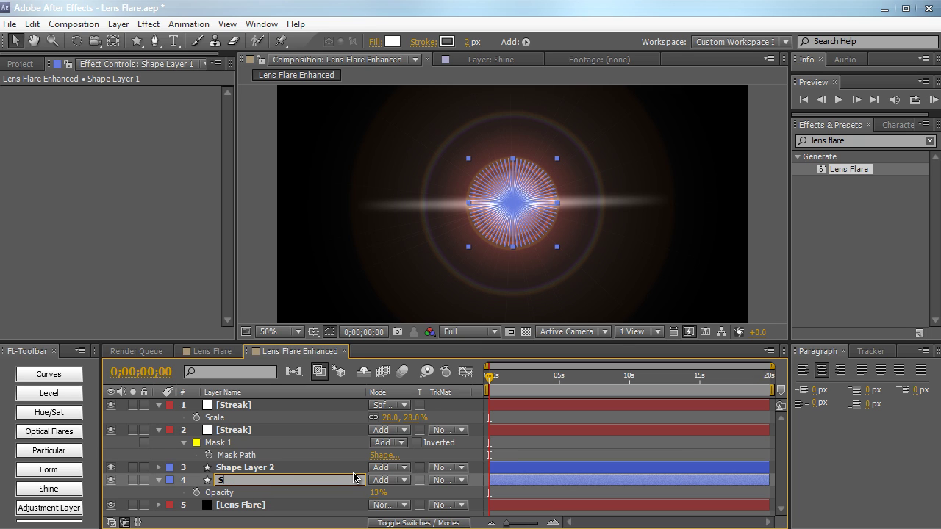
type("parkle")
key("Return")
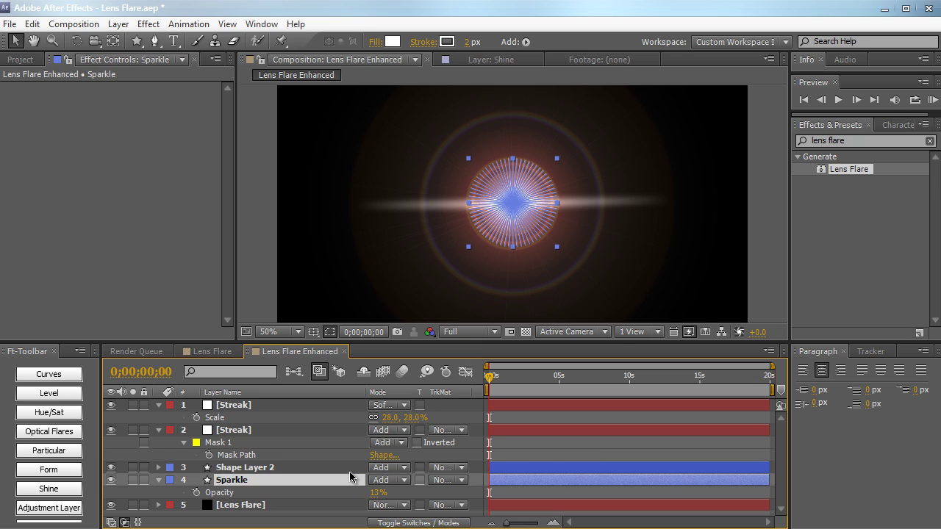
Rename the duplicated shape layer Glint
left_click(349, 469)
key("Return")
type("Glint")
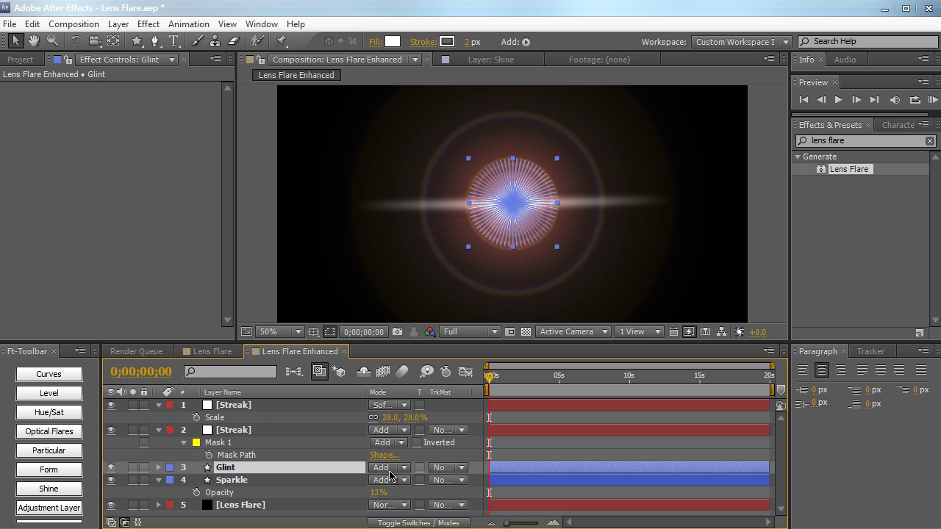
key("Return")
Set the Glint layer's star path to 18 points, with an inner radius of 13 and an outer radius of 141.4
left_click_drag(383, 342, 383, 232)
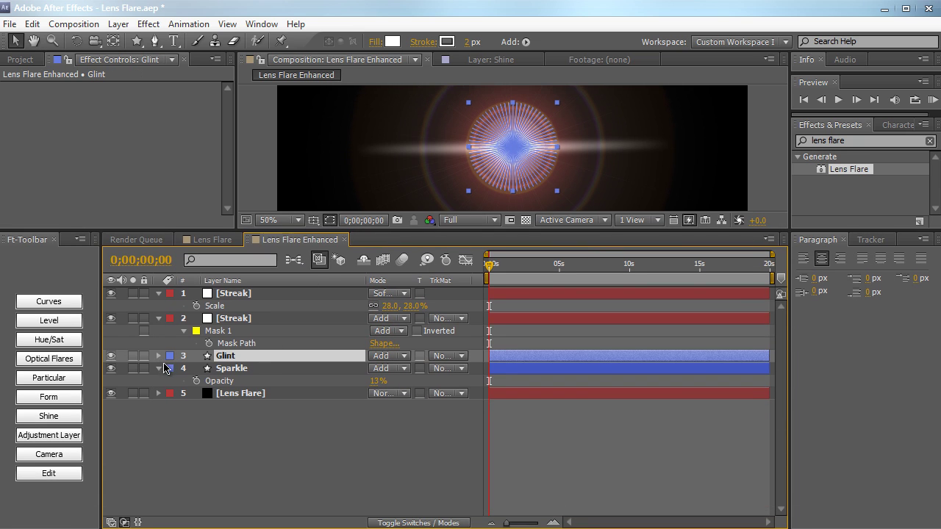
left_click(159, 357)
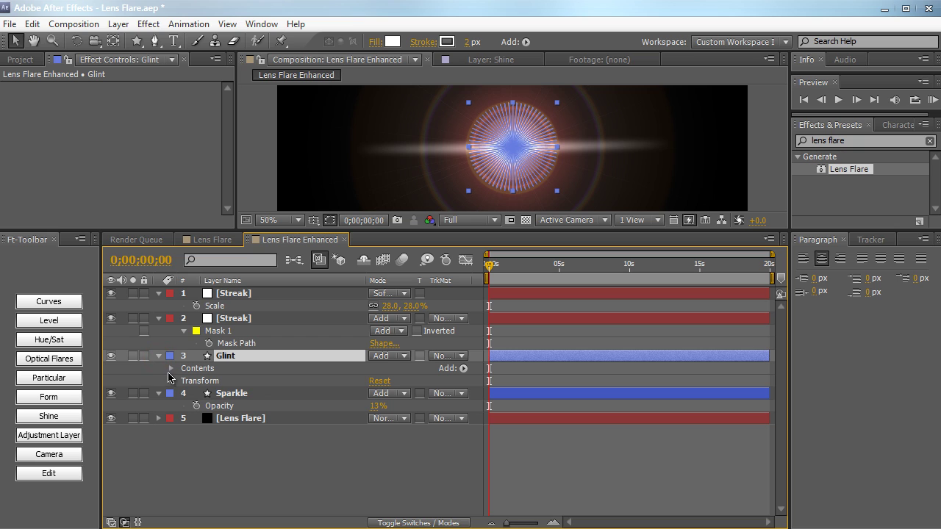
left_click(170, 368)
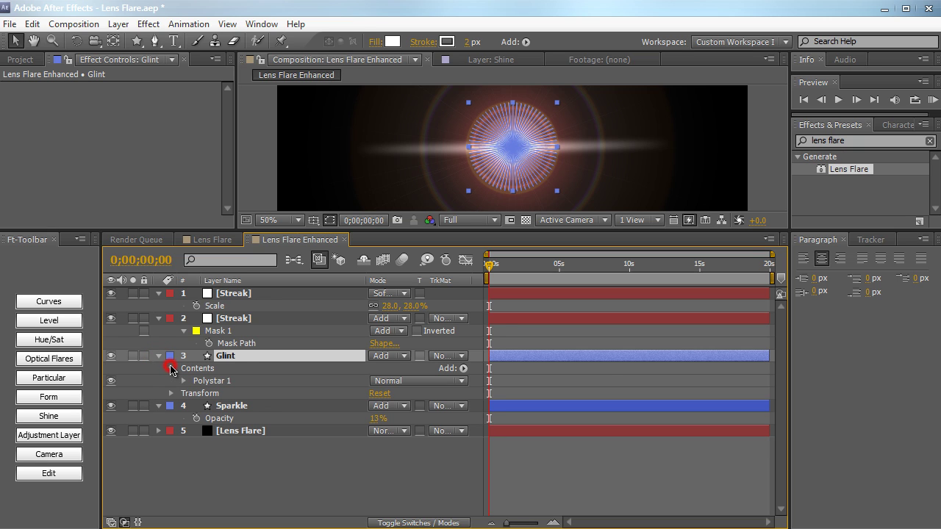
left_click(184, 381)
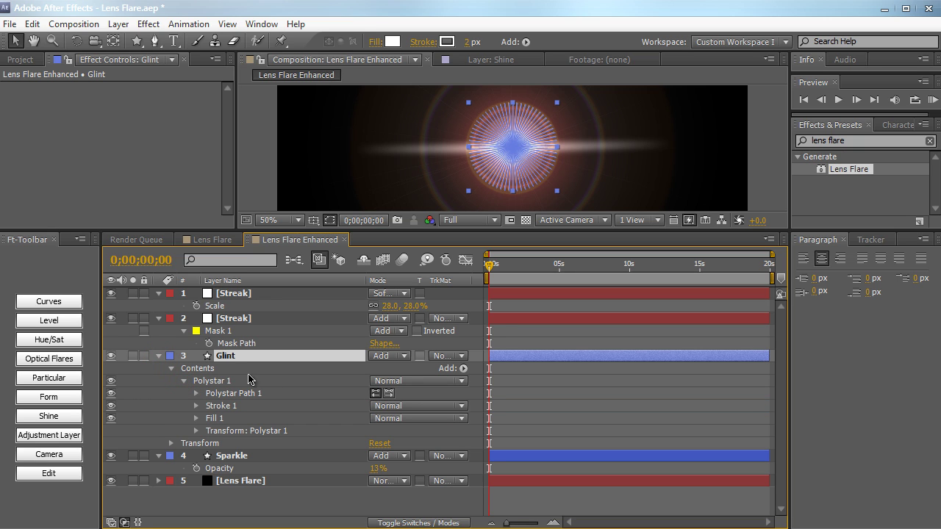
left_click(195, 395)
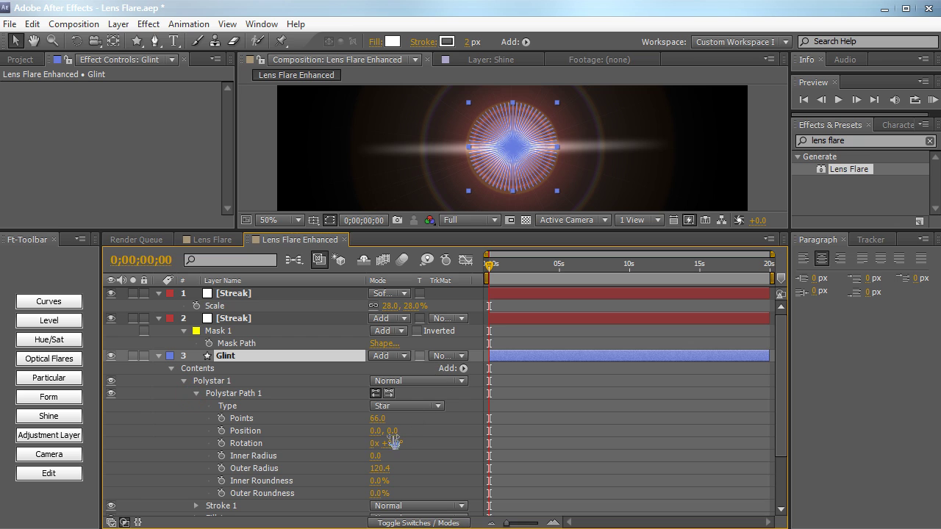
left_click_drag(380, 425, 345, 425)
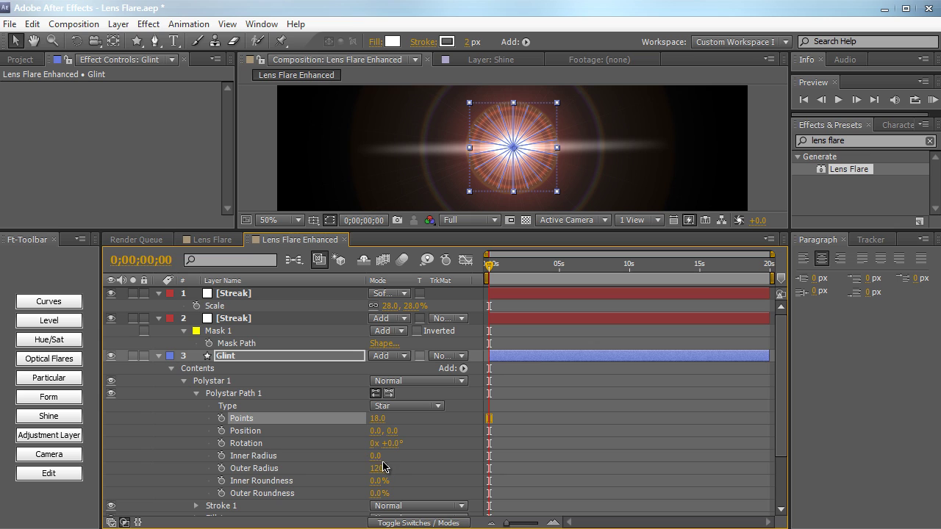
left_click_drag(372, 456, 390, 469)
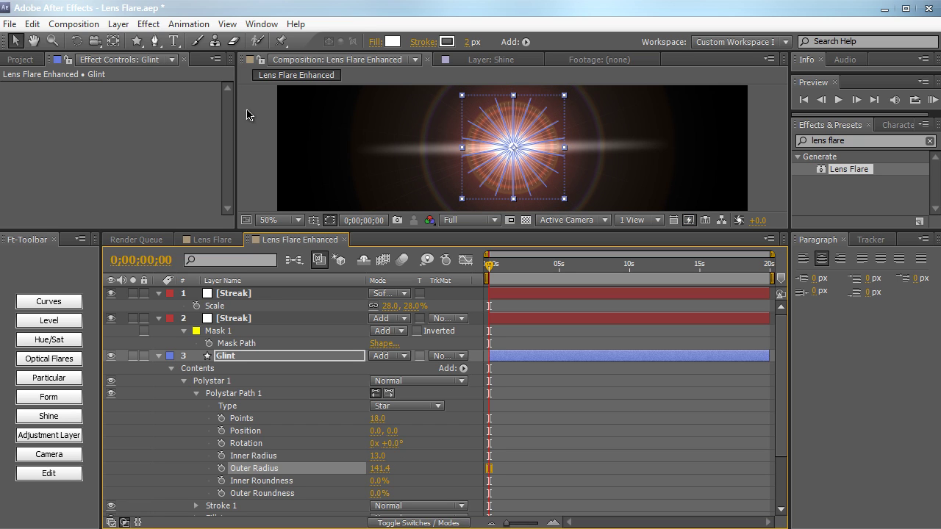
left_click(255, 120)
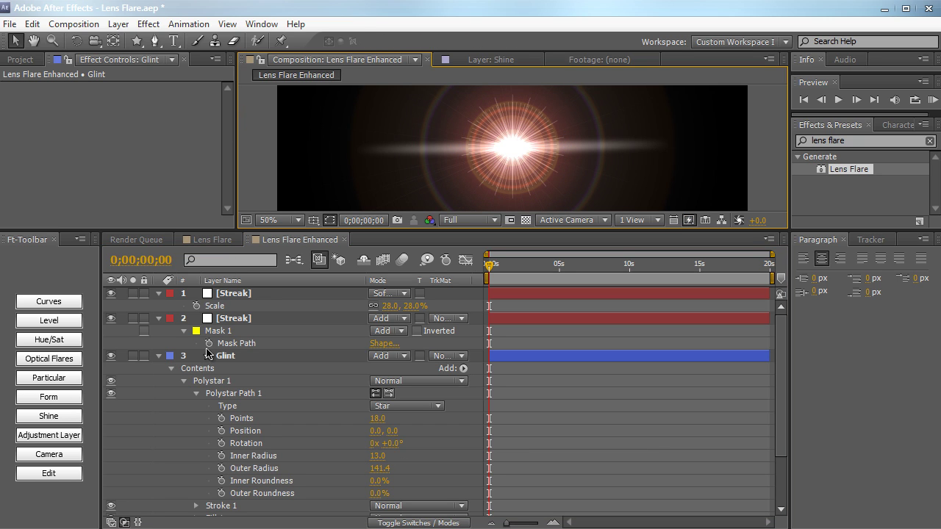
Collapse the properties of the Glint and both Streak layers, and enlarge the composition view
left_click(160, 356)
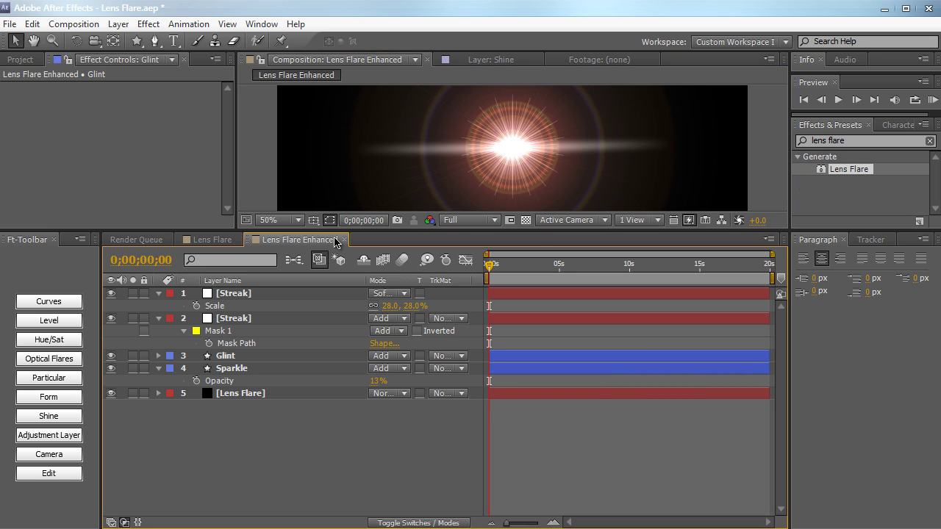
left_click(159, 318)
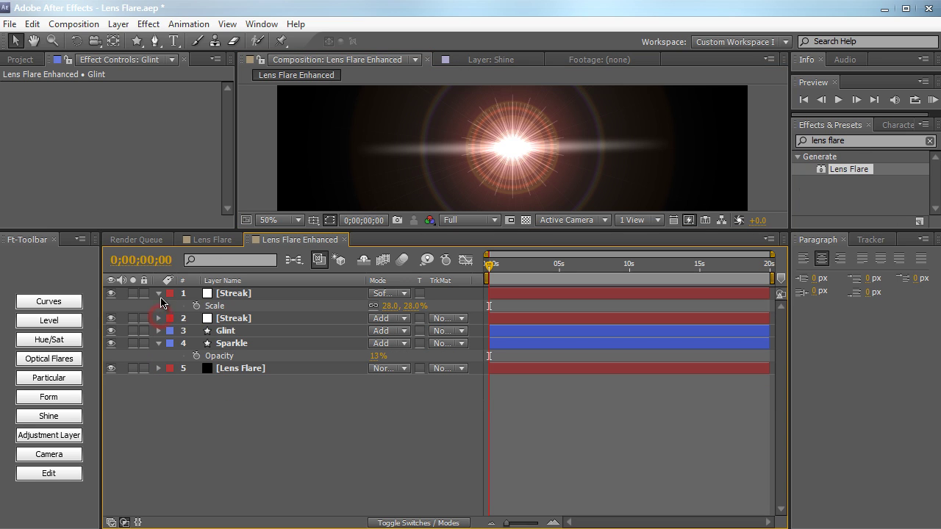
left_click(159, 294)
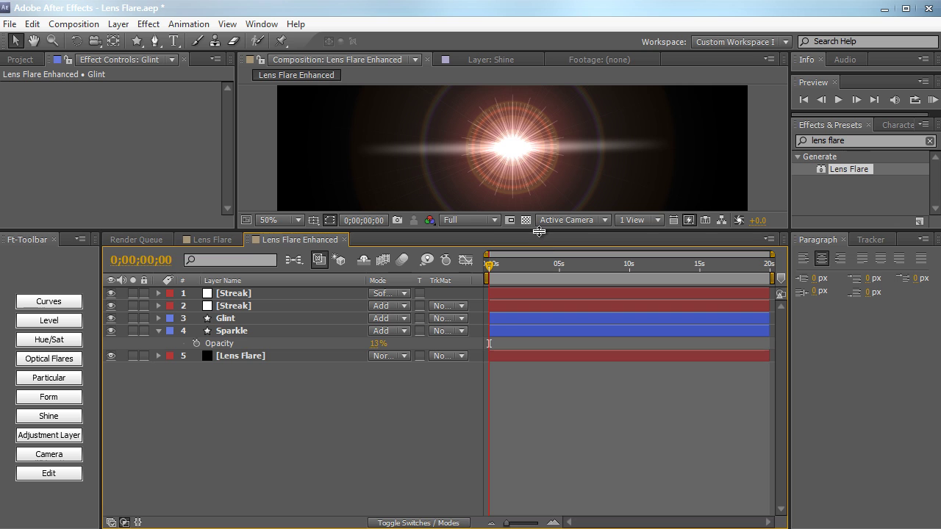
left_click_drag(539, 232, 529, 323)
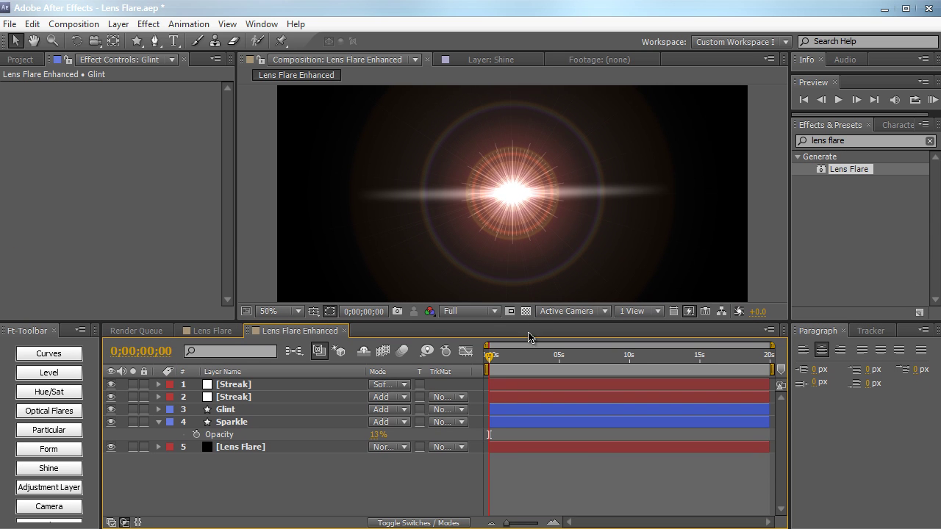
Compare the 105mm Prime and 50-300mm Zoom lens types on the Lens Flare effect, and choose 105mm Prime
left_click(269, 446)
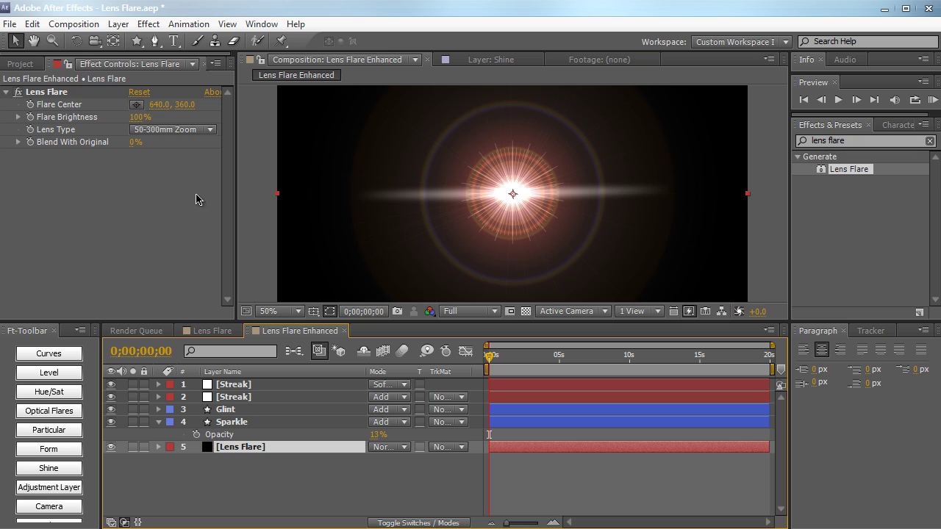
left_click(184, 131)
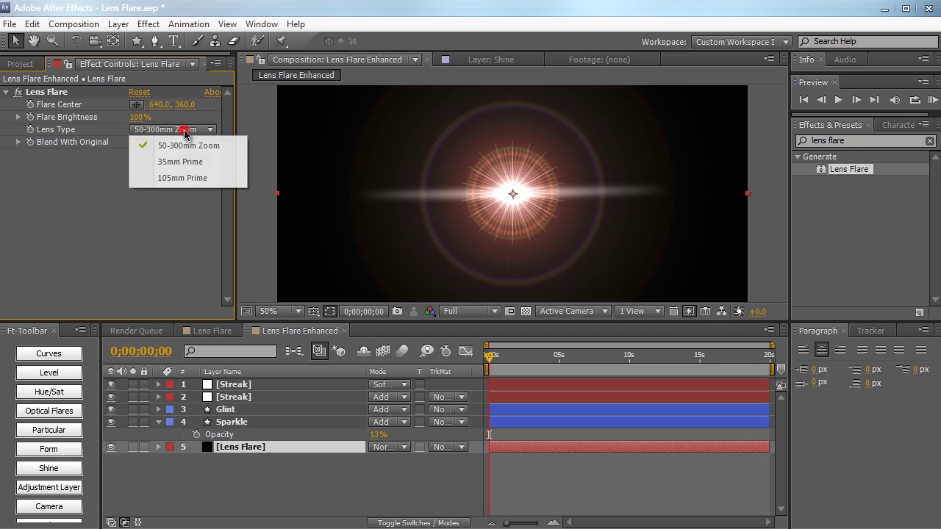
left_click(206, 177)
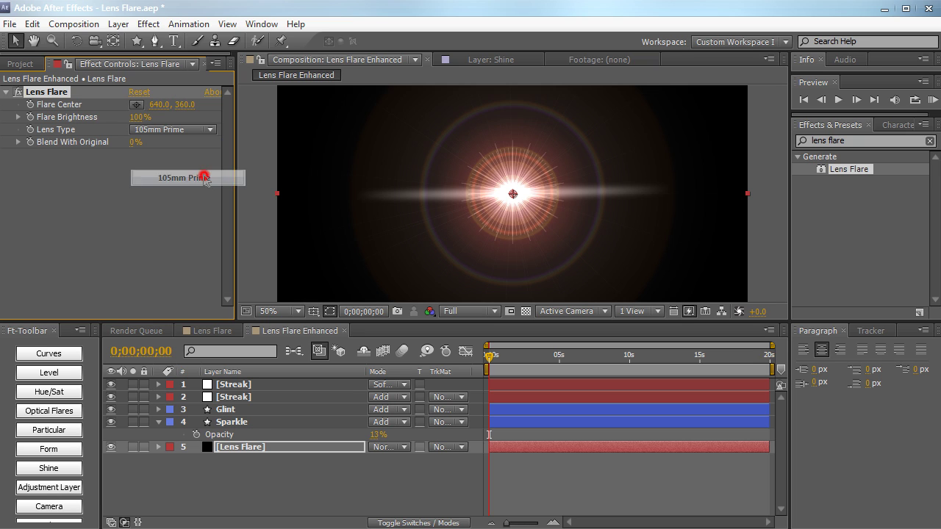
left_click(203, 130)
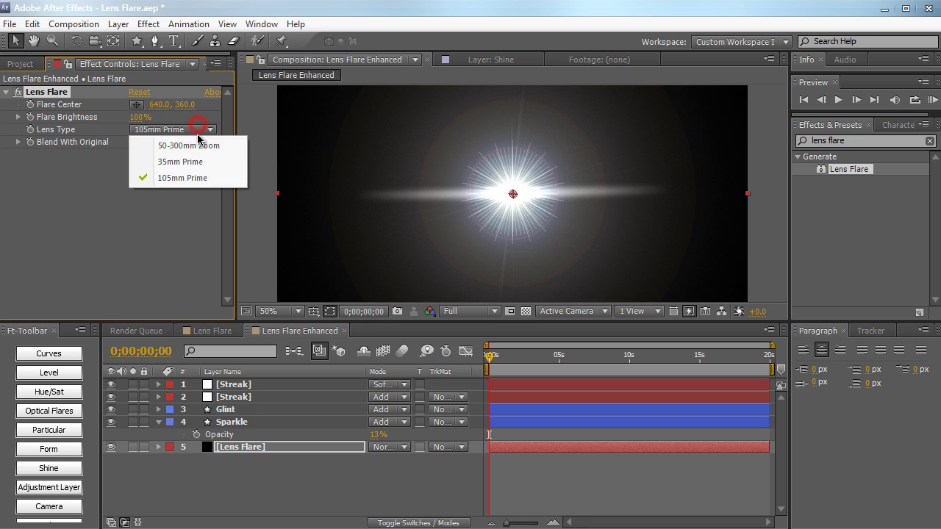
left_click(197, 145)
left_click(197, 130)
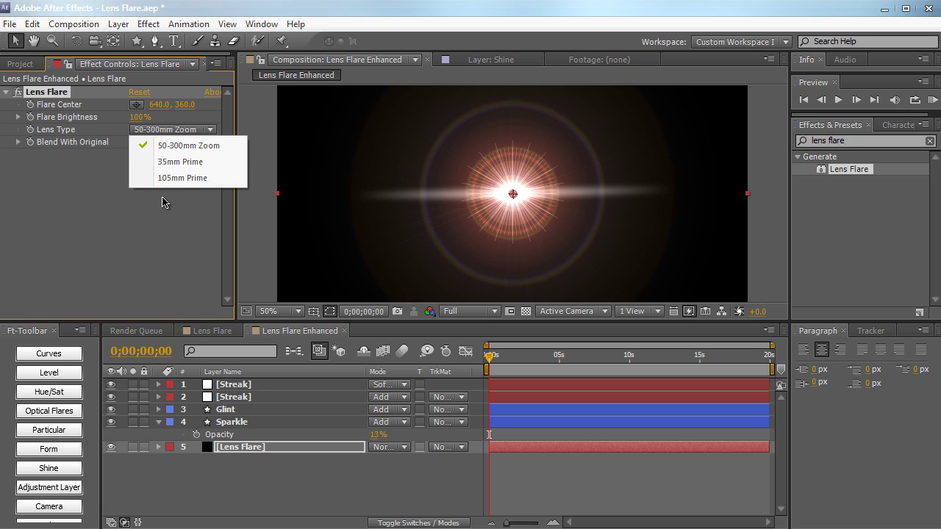
left_click(166, 178)
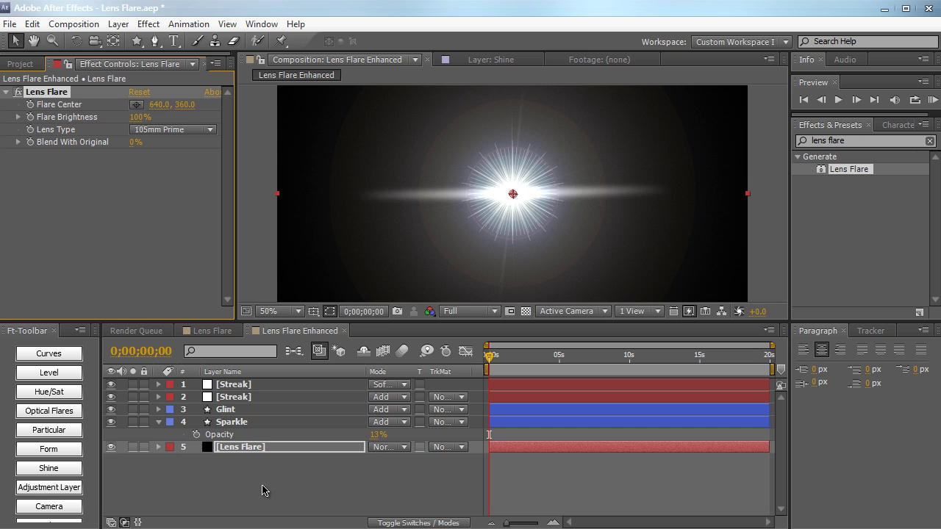
Try placing the Lens Flare's center at 1018, 248 and at 530, 302, and undo both moves
left_click(261, 446)
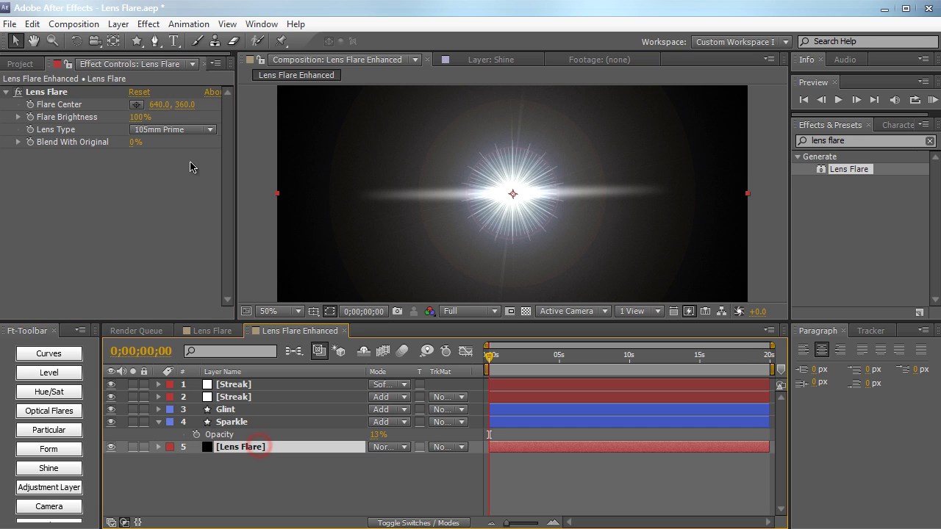
left_click(136, 105)
left_click(652, 154)
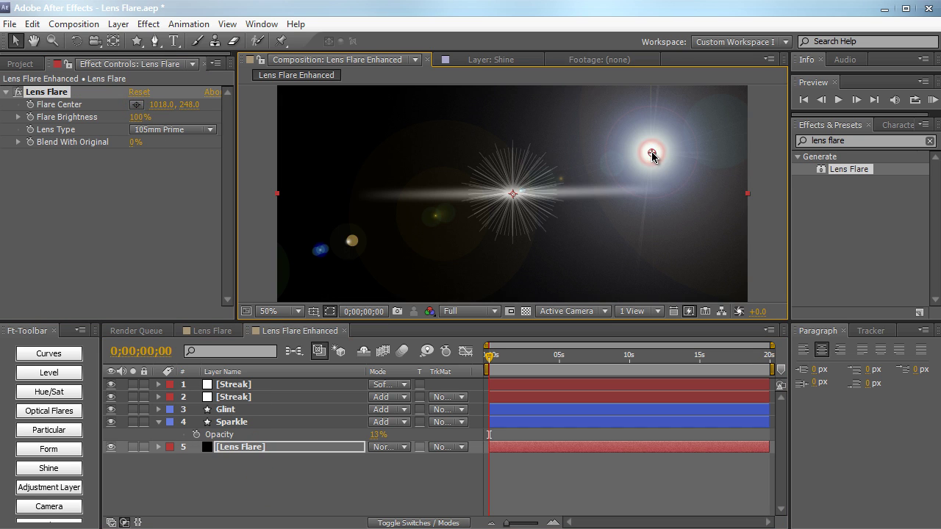
left_click_drag(652, 153, 472, 172)
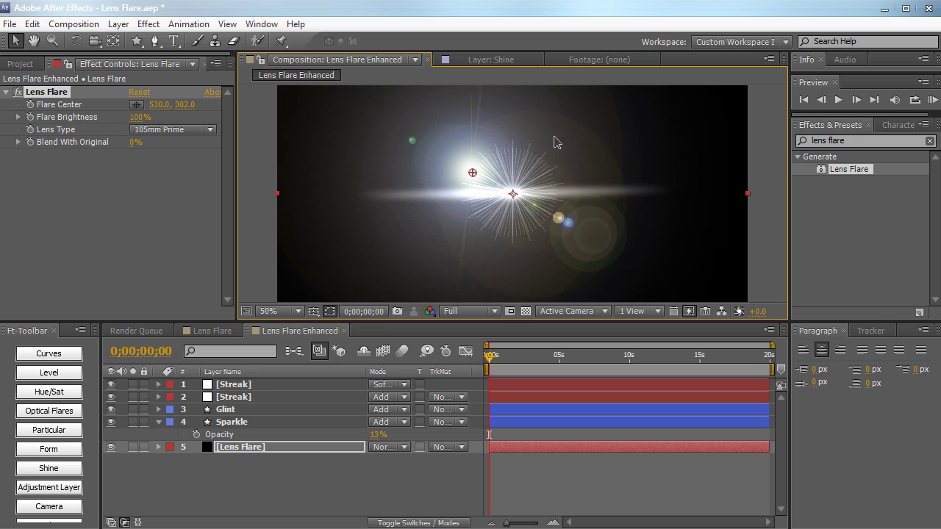
key("ctrl+z")
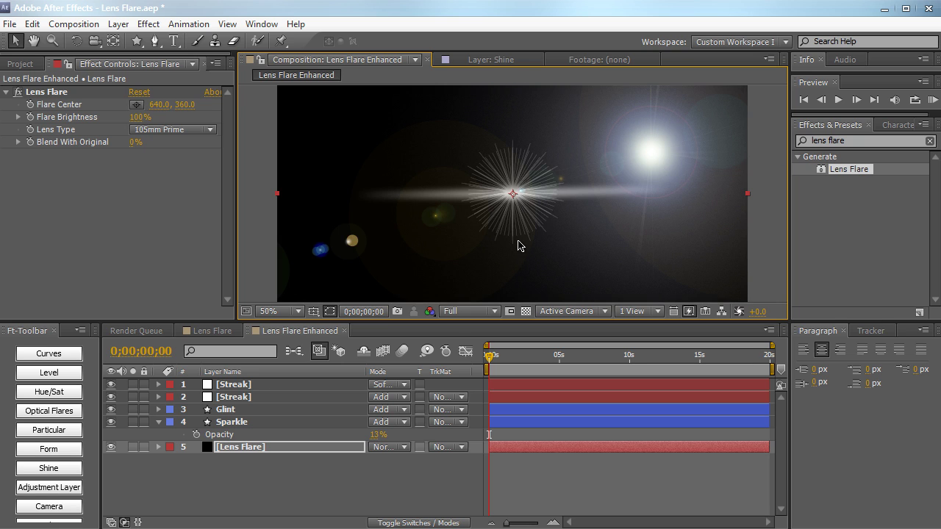
key("ctrl+z")
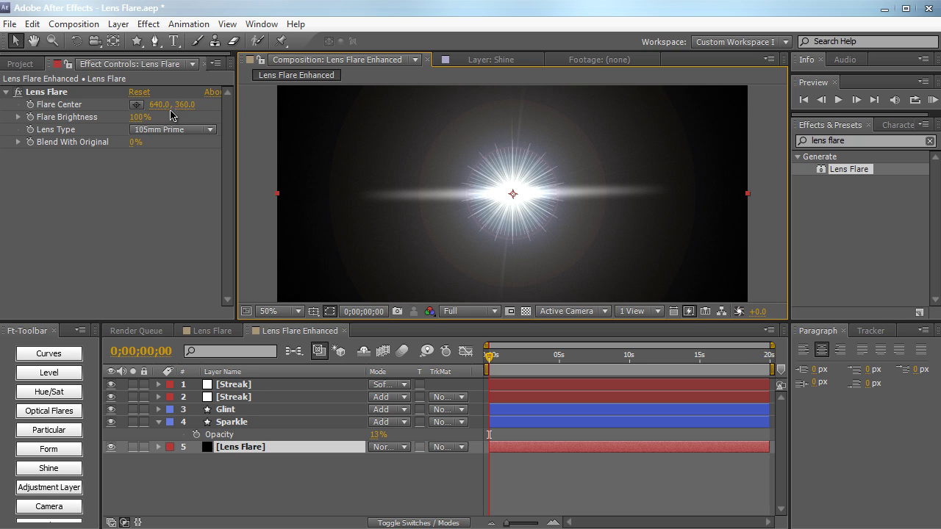
Add a null object to the composition and rename it Control
left_click(122, 30)
mouse_move(147, 41)
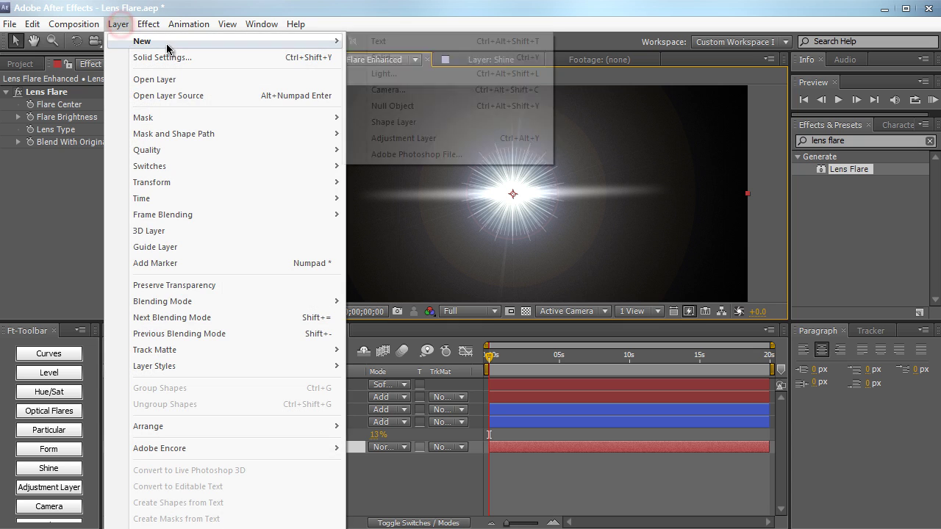
left_click(442, 105)
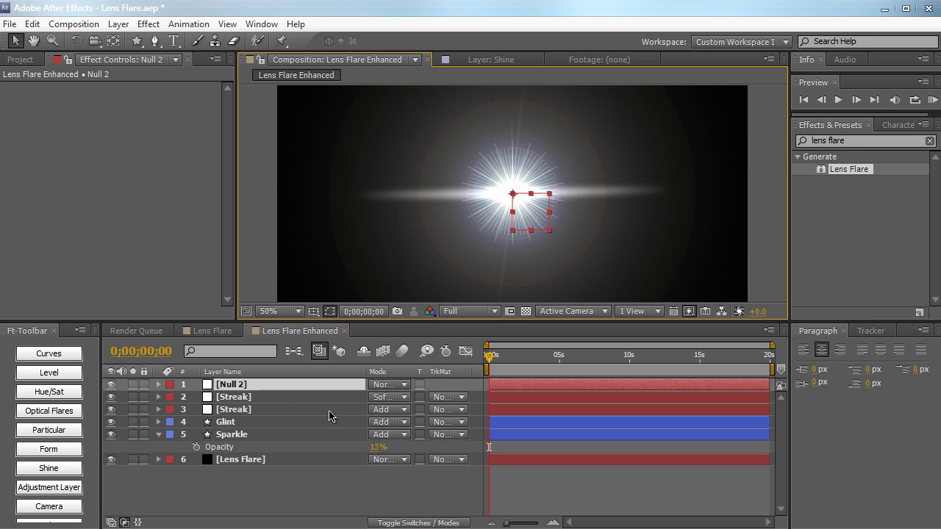
double_click(286, 385)
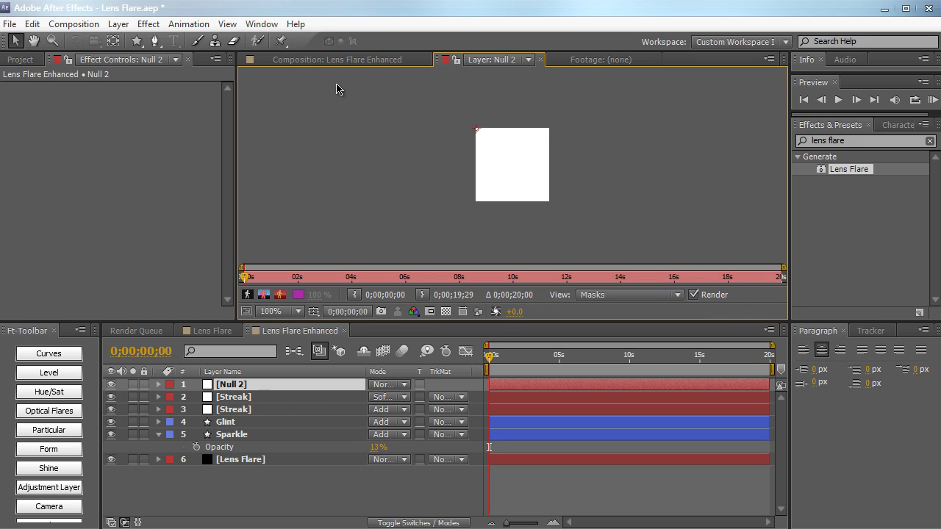
left_click(336, 59)
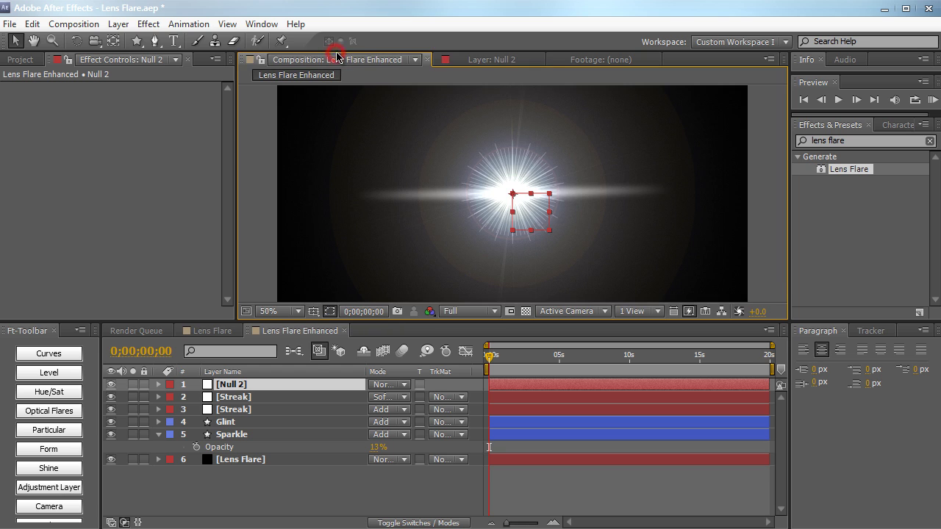
left_click(309, 385)
key("Return")
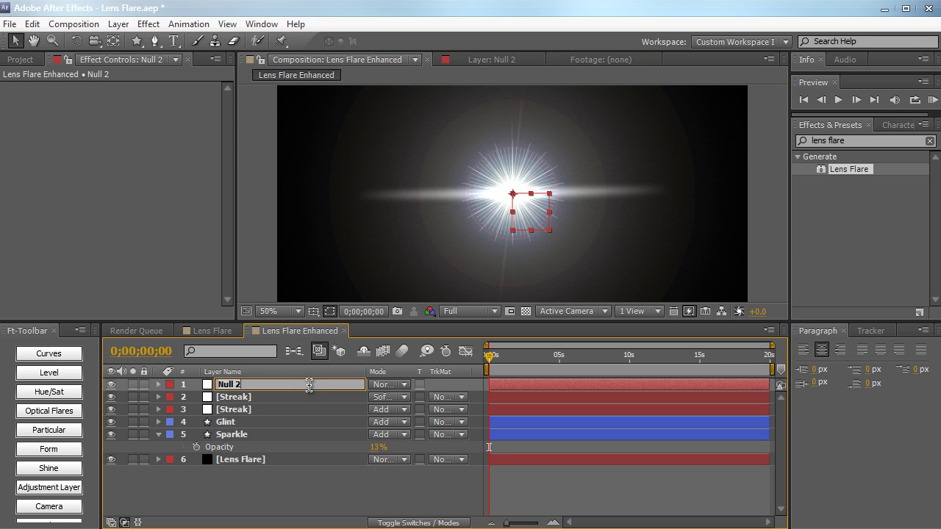
type("Control")
key("Return")
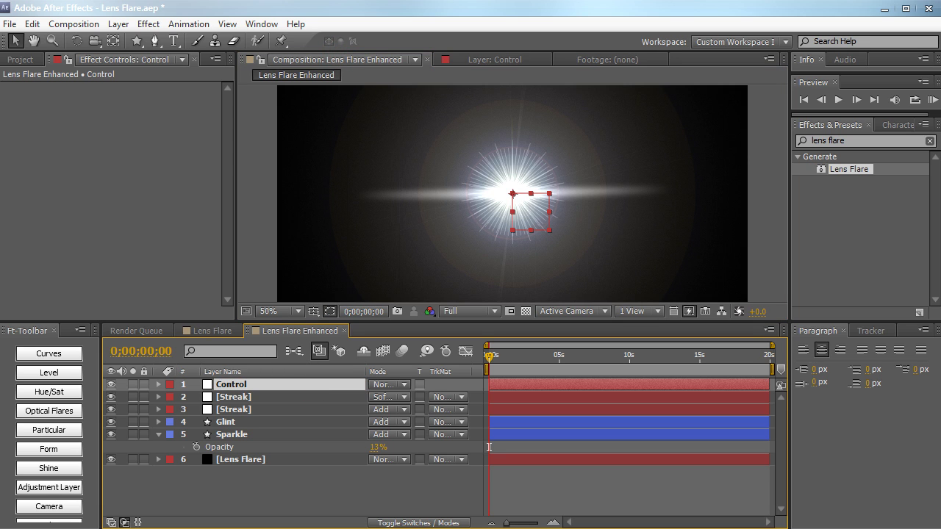
Find the Slider Control effect, apply it to the Control layer, and duplicate it three times
left_click(916, 139)
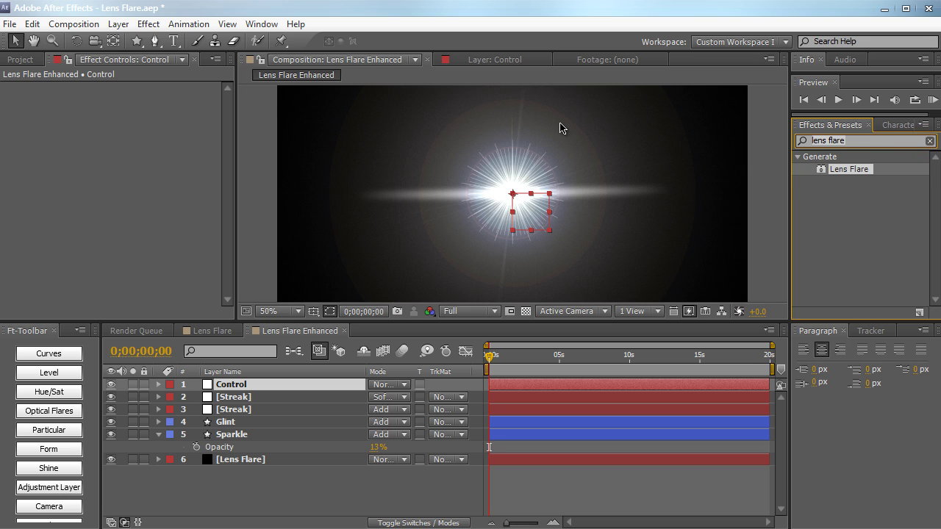
key("ctrl+a")
key("BackSpace")
type("slider")
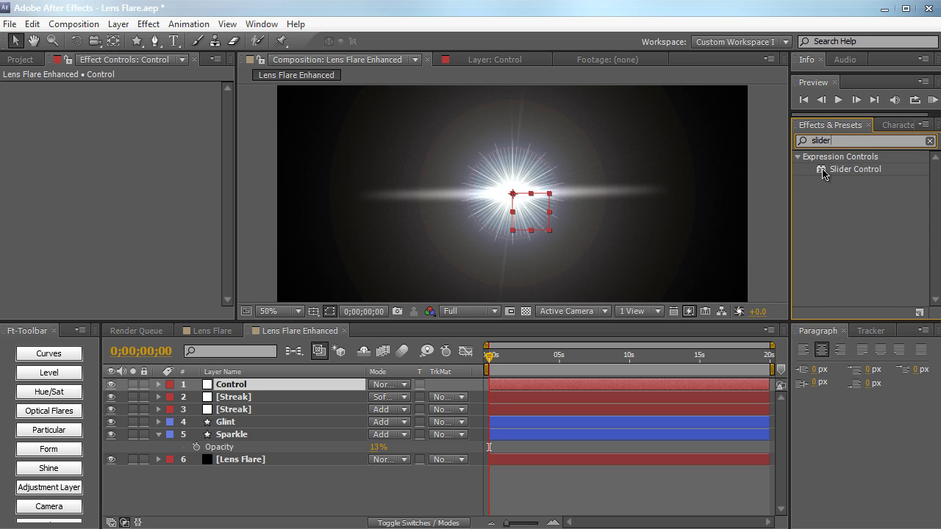
left_click_drag(826, 174, 122, 134)
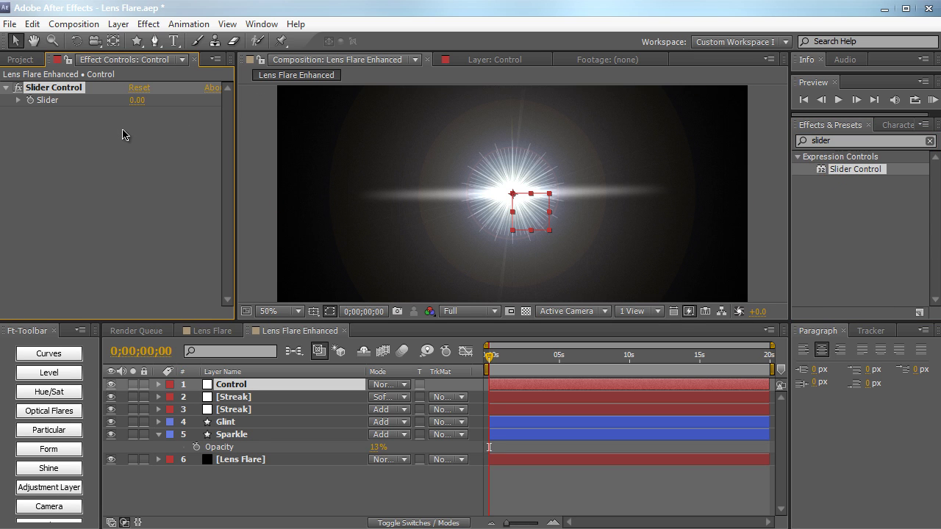
key("ctrl+d")
key("ctrl+d")
key("ctrl+d")
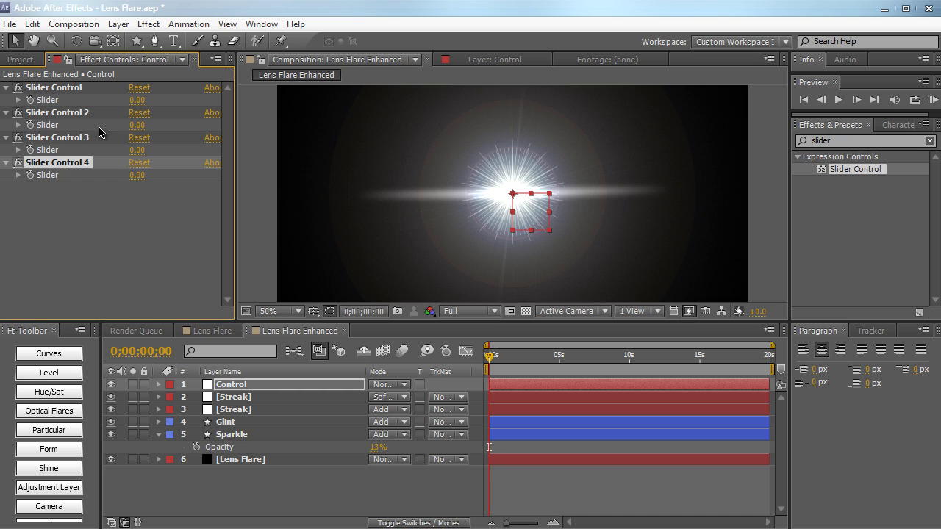
Rename the first Slider Control effect on the Control layer Brightness
left_click(76, 89)
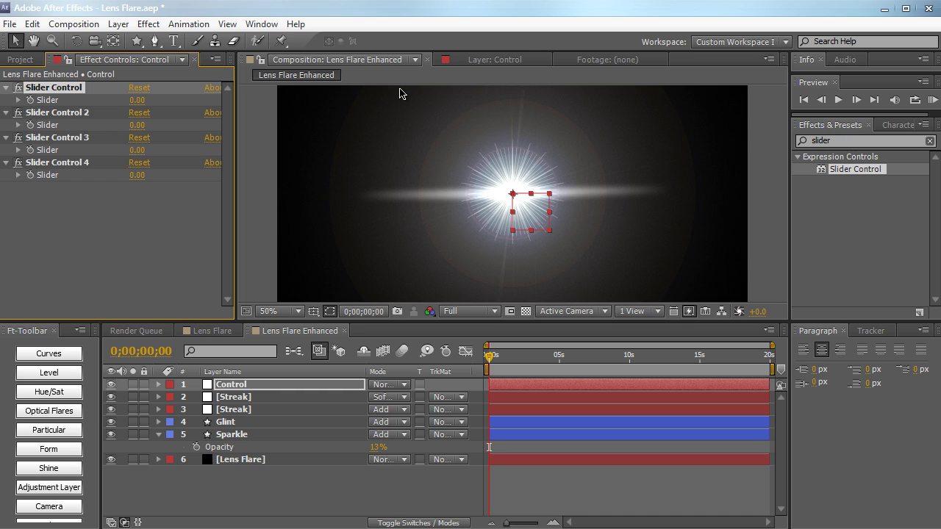
type("Brightness")
key("Return")
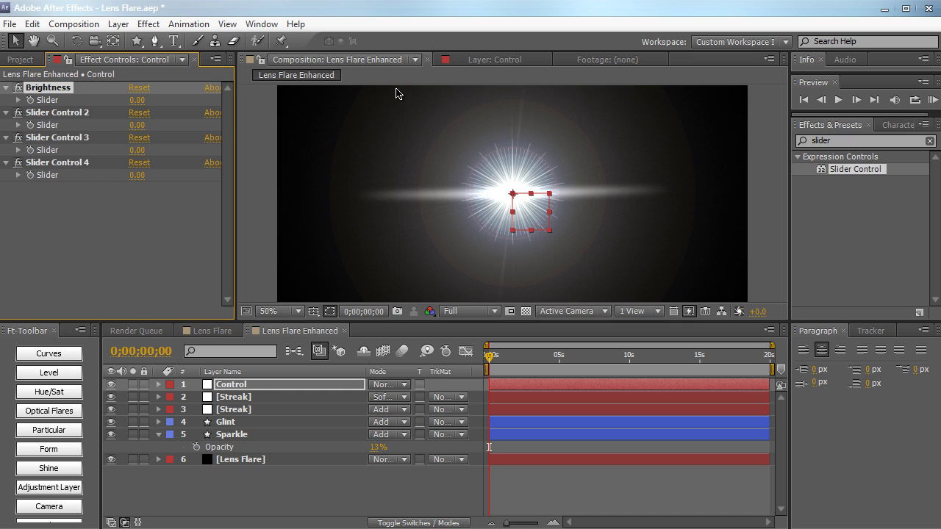
Rename the Slider Control 2 effect on the Control layer Flicker Frequency
left_click(63, 120)
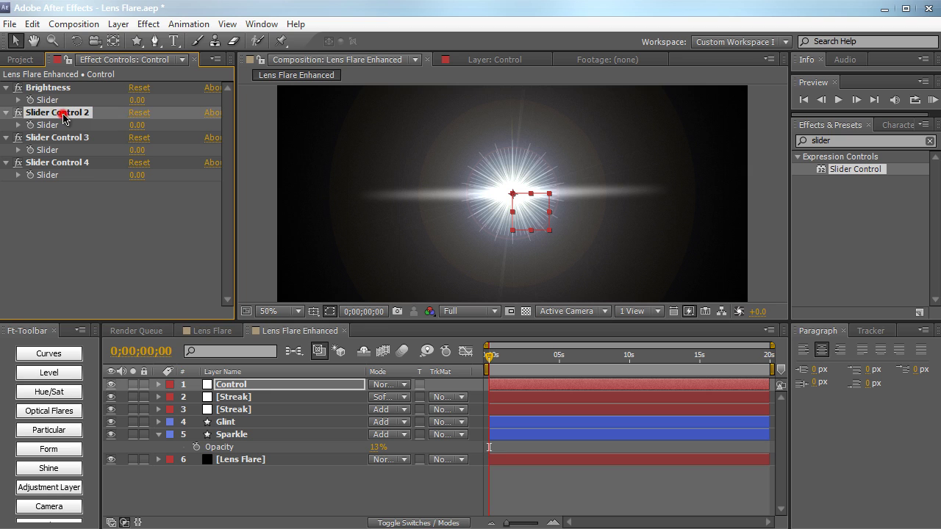
key("Return")
type("Flick")
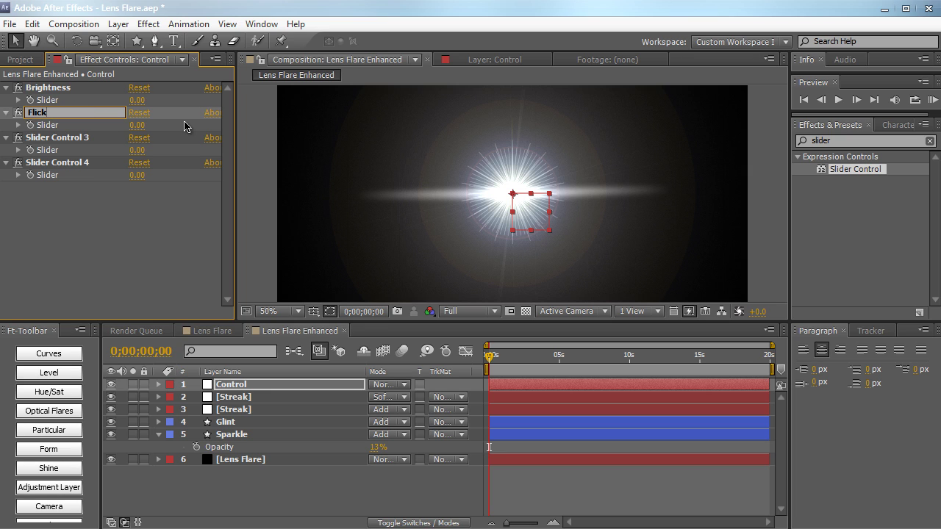
type("er Frequency")
key("Return")
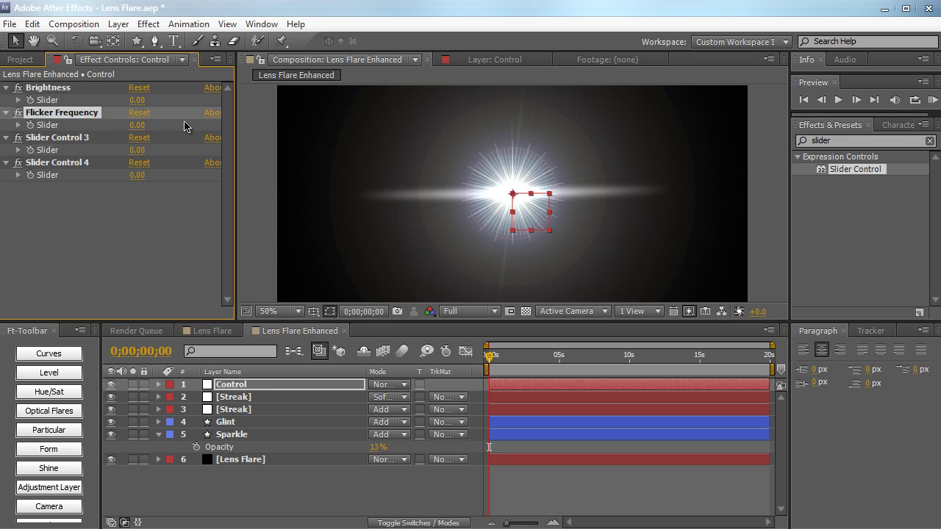
Rename the Slider Control 3 effect Flicker Amount and the Slider Control 4 effect Ray Length
left_click(78, 137)
key("Return")
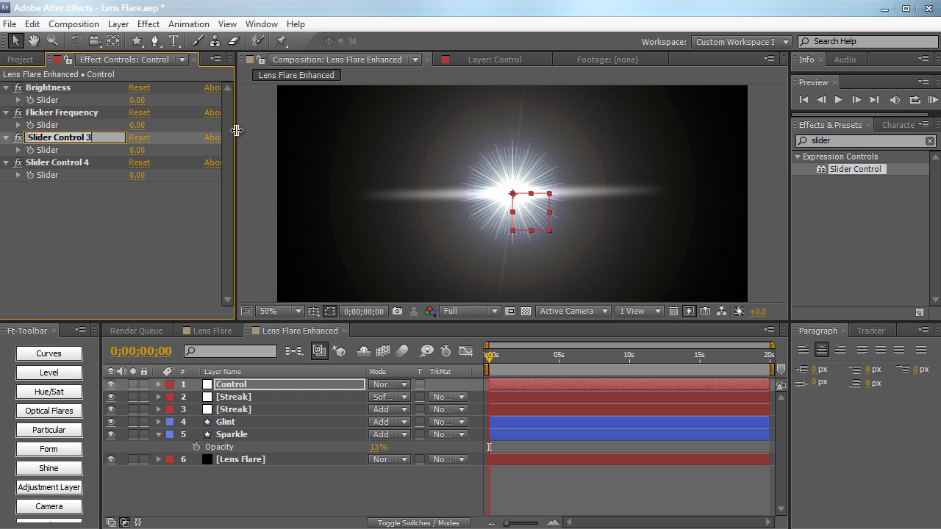
type("Flicker Amount")
key("Return")
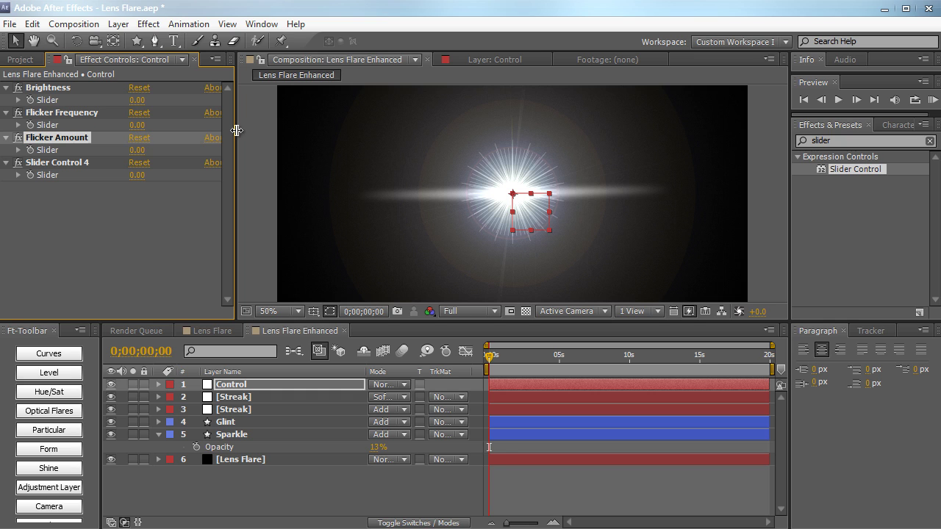
left_click(81, 162)
key("Return")
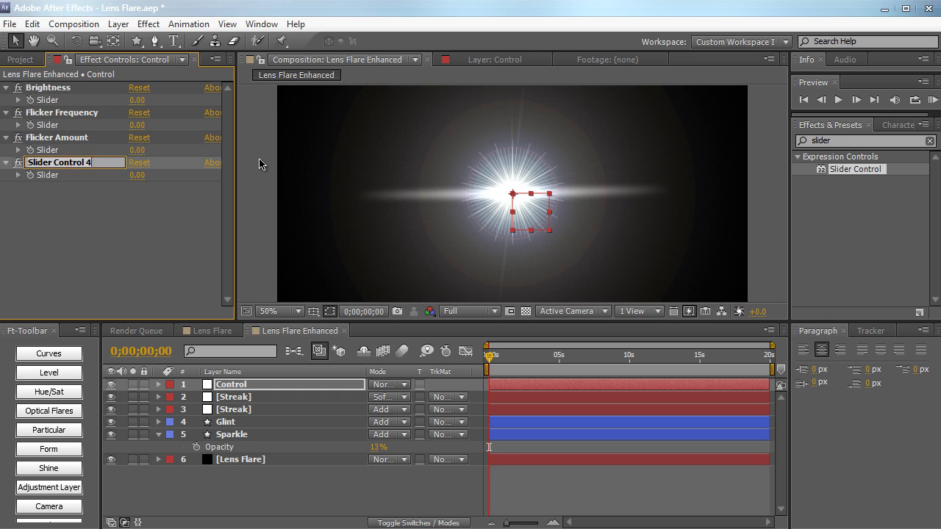
type("Ray Length")
key("Return")
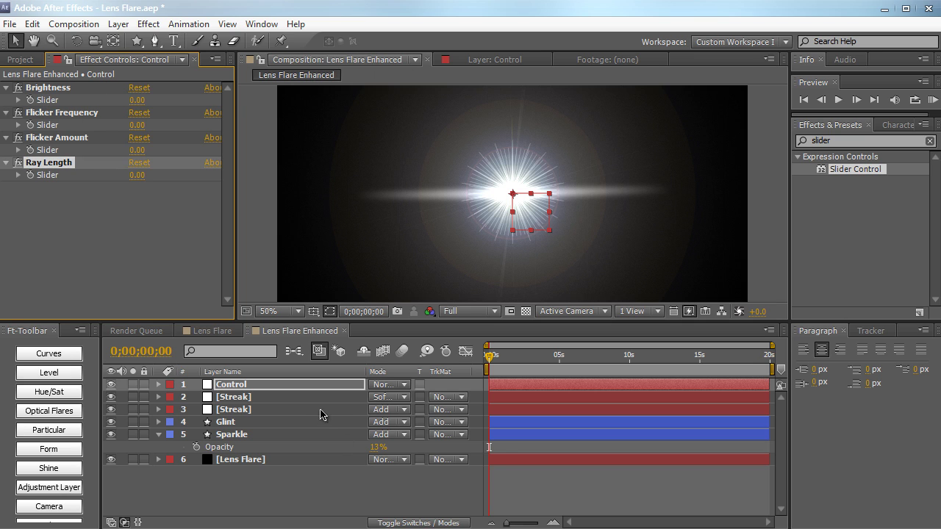
Expand the Lens Flare layer down to its Lens Flare effect properties in the timeline
left_click(242, 460)
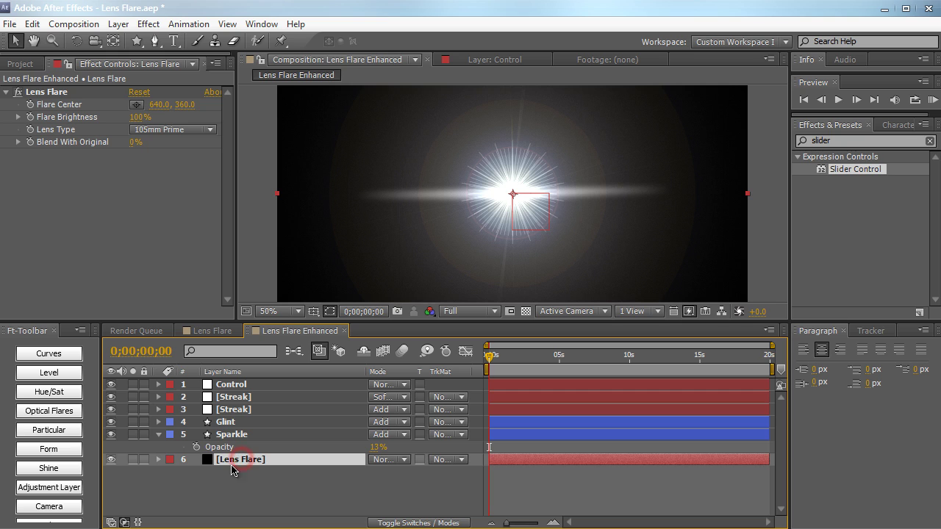
left_click(159, 459)
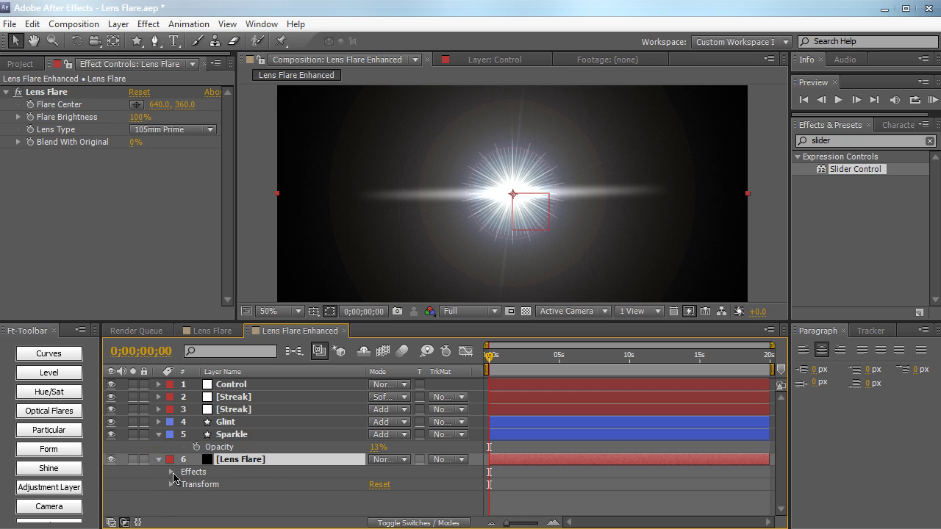
left_click(171, 472)
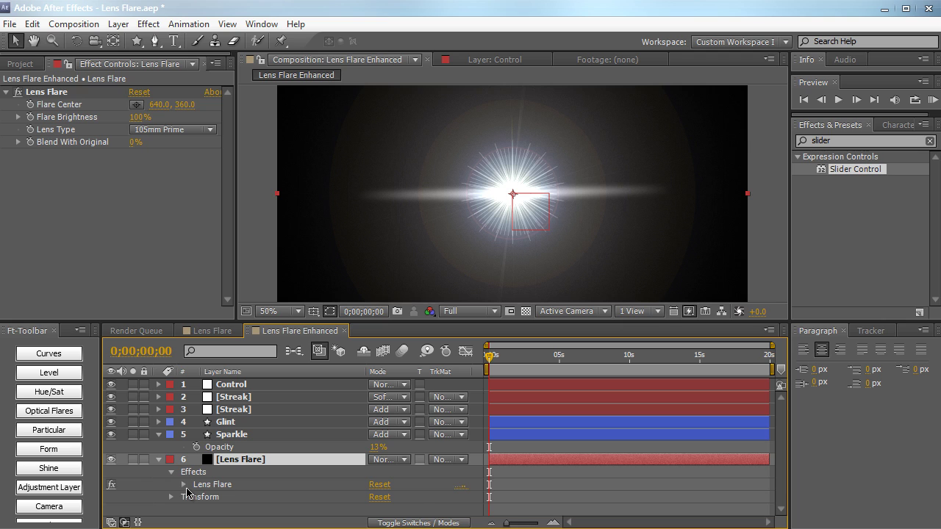
left_click(185, 486)
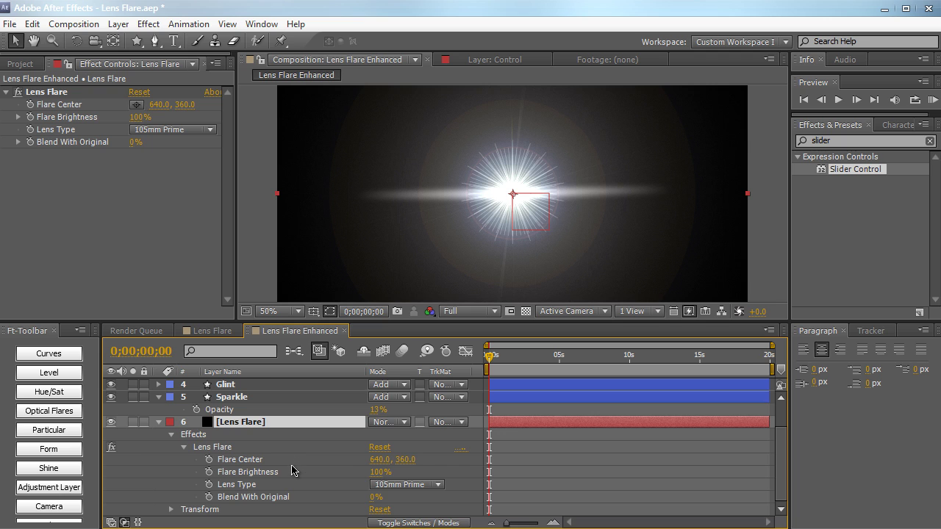
scroll(292, 470, "up", 3)
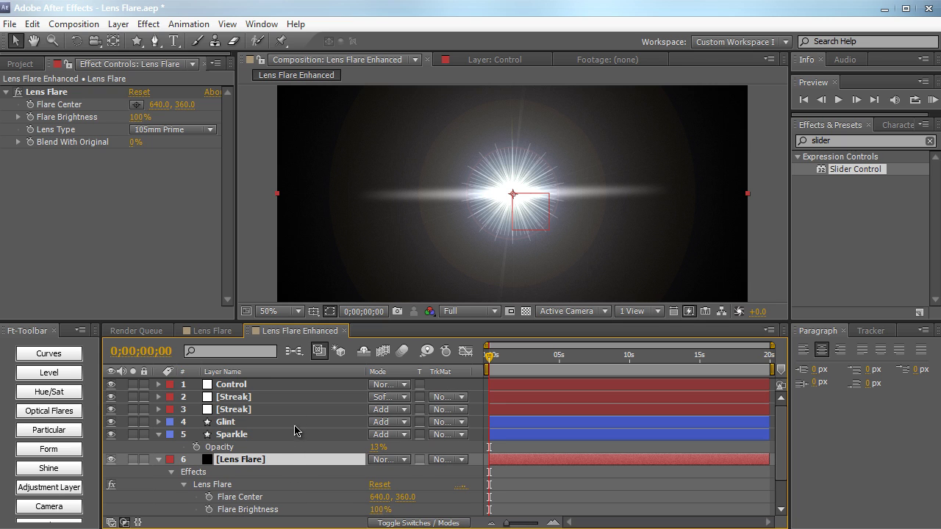
scroll(294, 411, "down", 3)
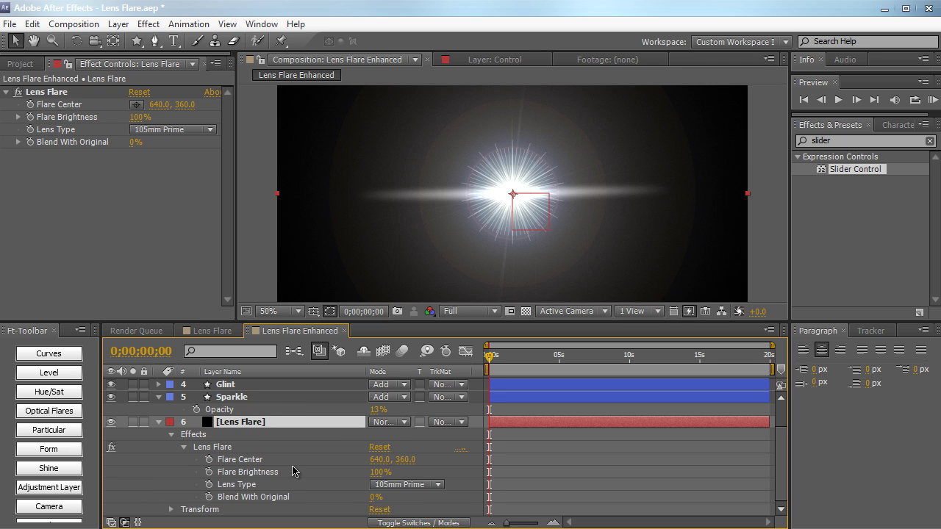
scroll(269, 410, "up", 3)
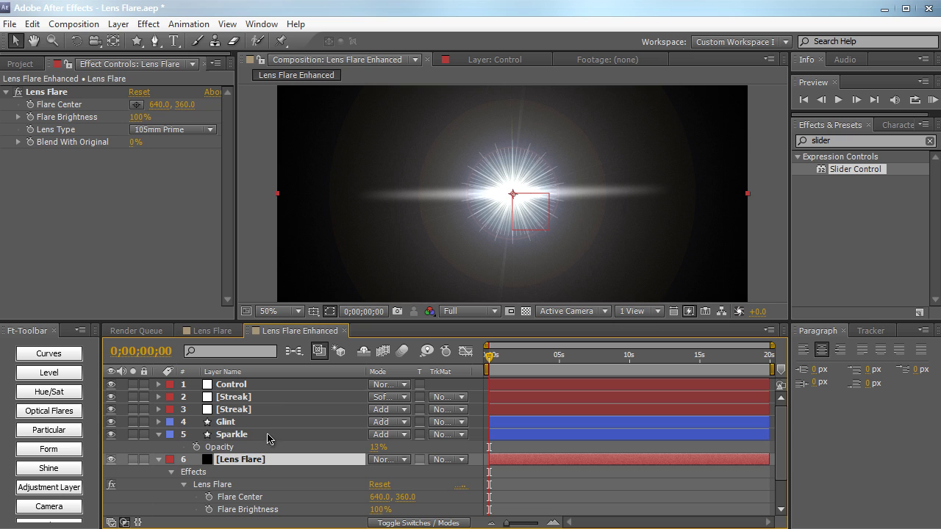
left_click(267, 435)
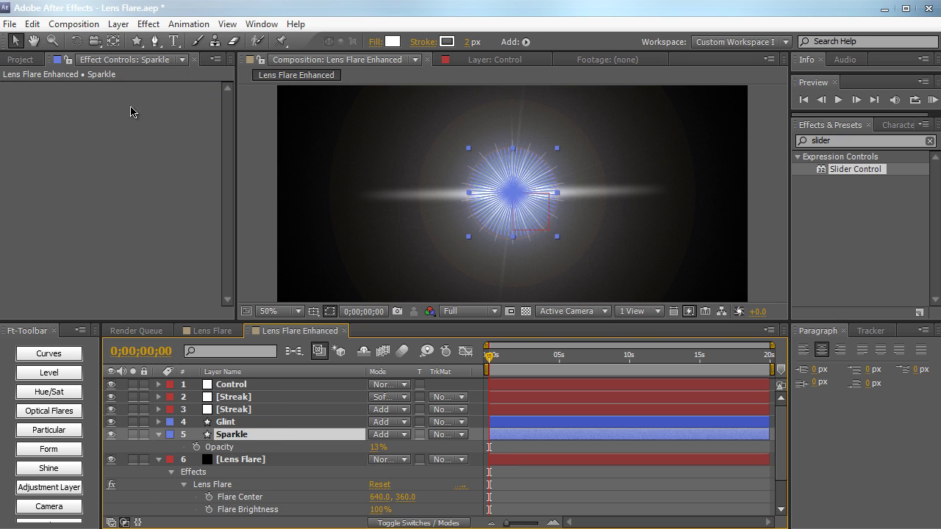
left_click(113, 41)
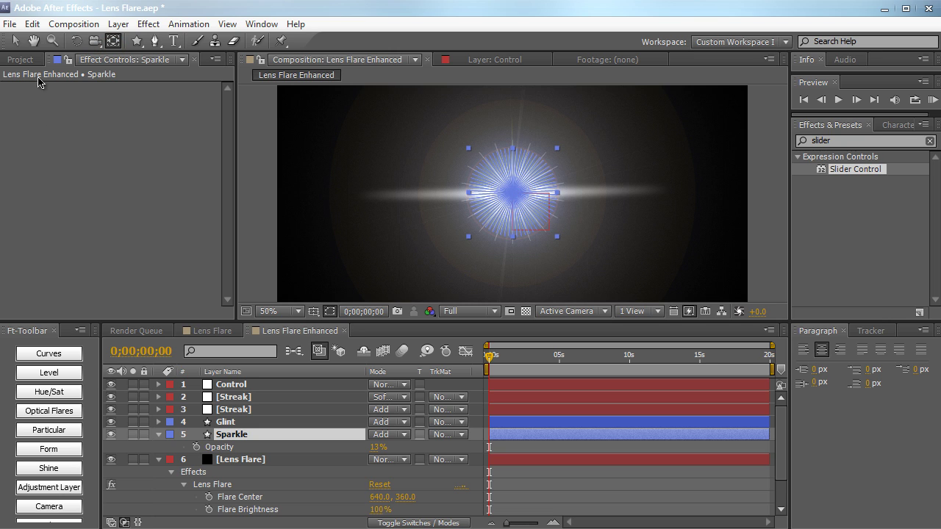
left_click(15, 40)
left_click(250, 167)
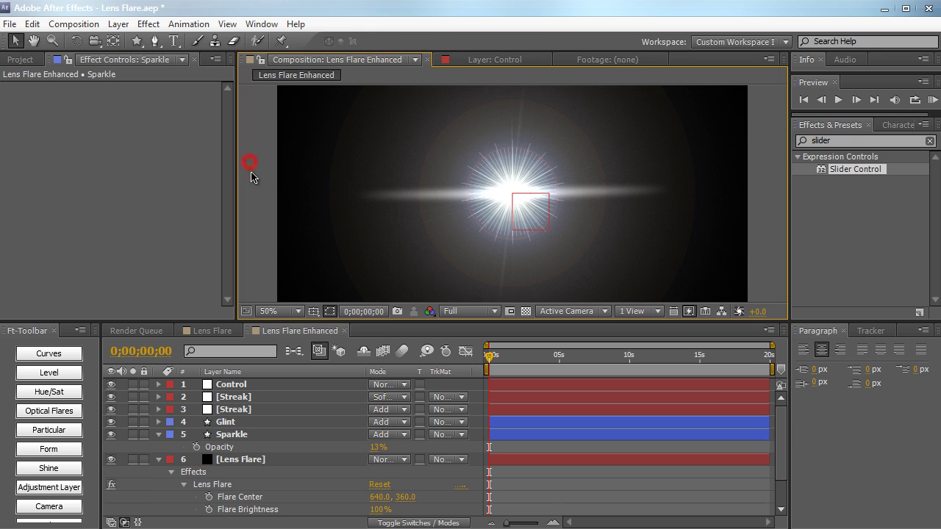
Enlarge and maximize the timeline, and reveal only the Position property of both Streak layers, Glint and Sparkle
left_click_drag(252, 321, 261, 212)
key("grave")
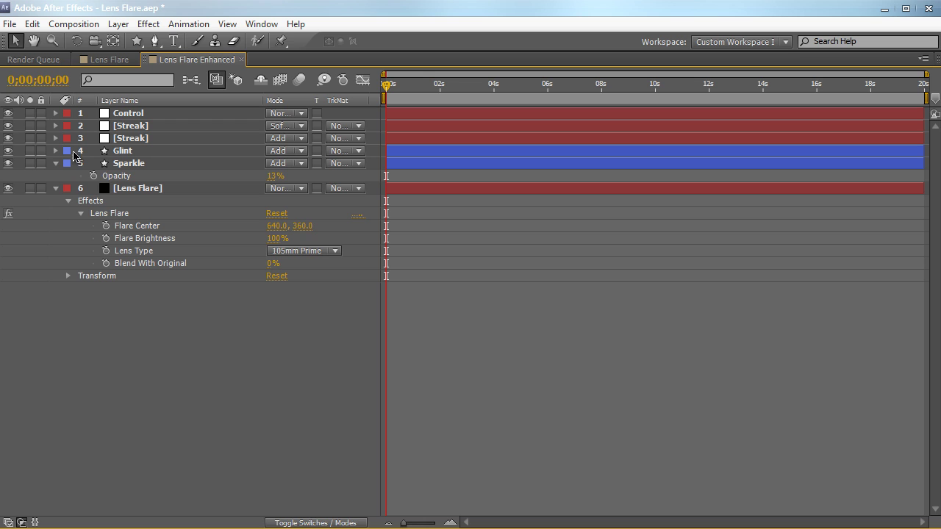
left_click(55, 126)
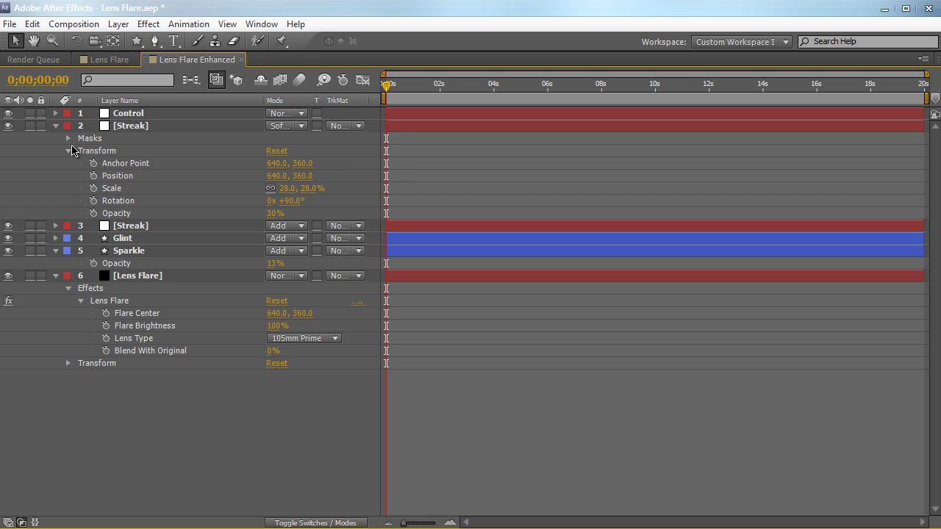
left_click(102, 127)
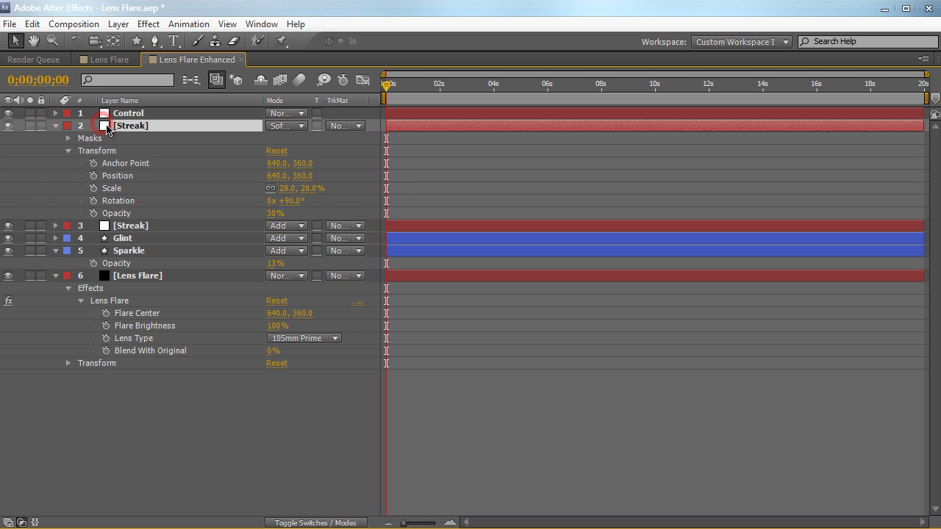
key("p")
left_click(183, 151)
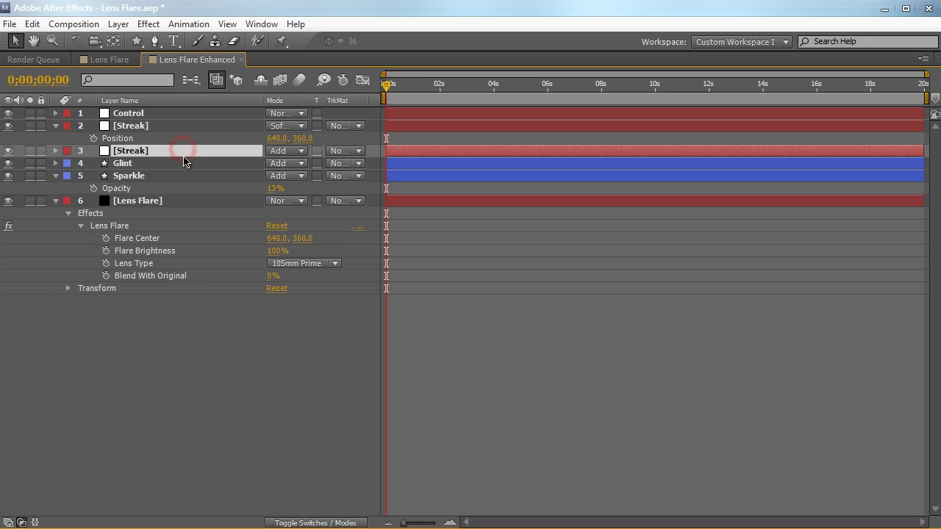
key("p")
left_click(175, 176)
key("p")
left_click(169, 200)
key("p")
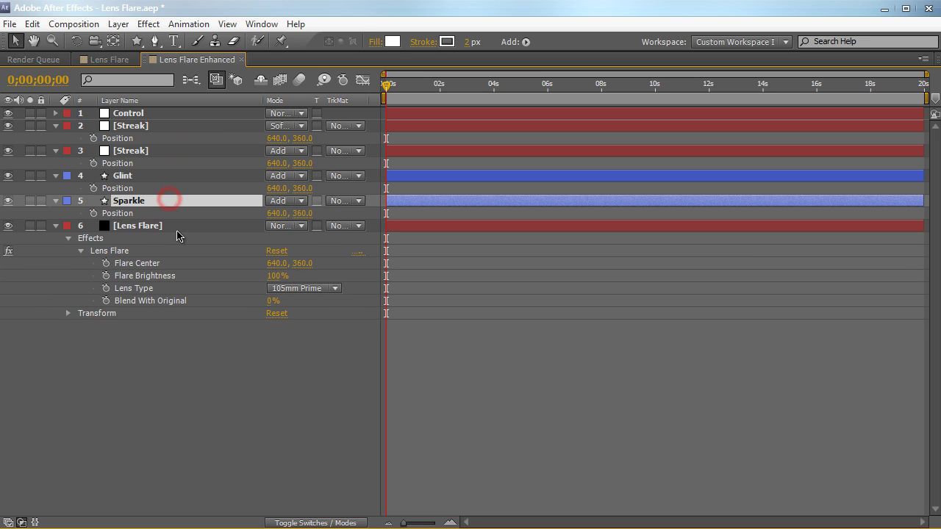
Link the Position of both Streak layers to the Lens Flare effect's Flare Center with expressions
left_click(177, 126)
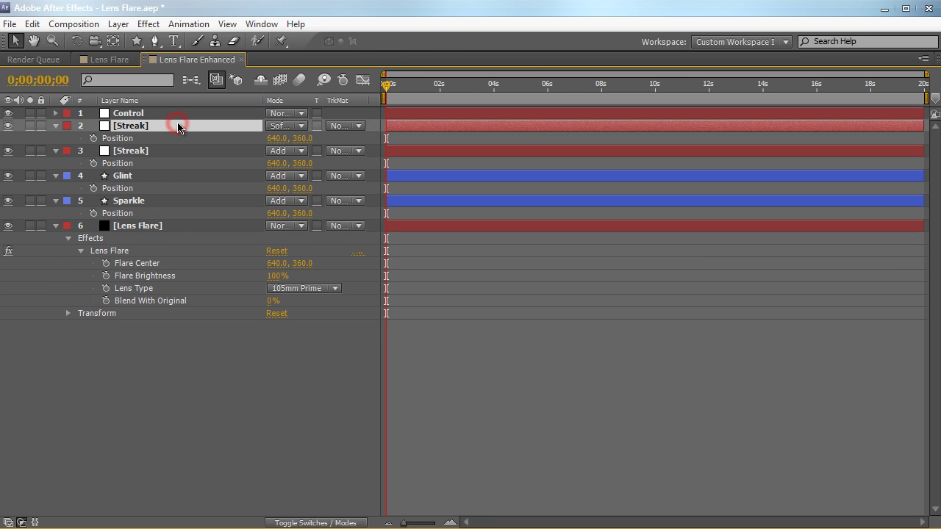
left_click(94, 139, "alt")
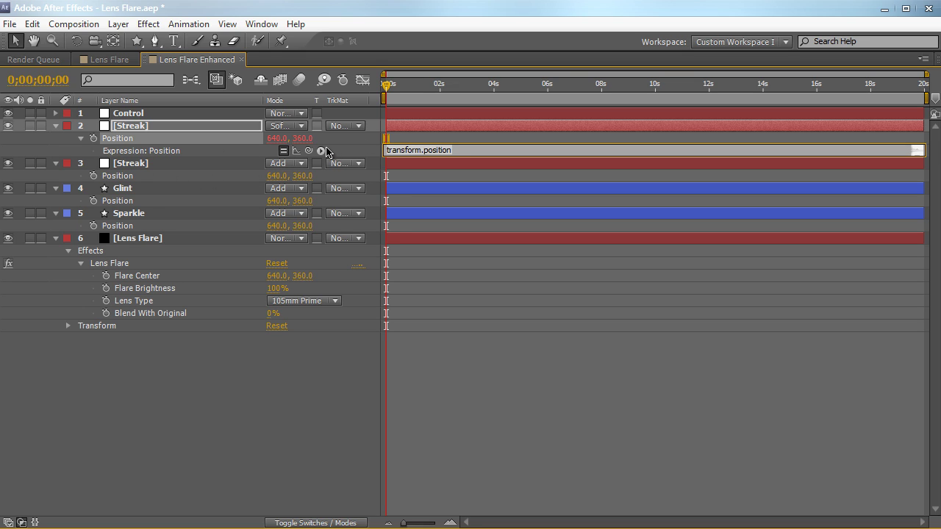
left_click_drag(309, 153, 208, 281)
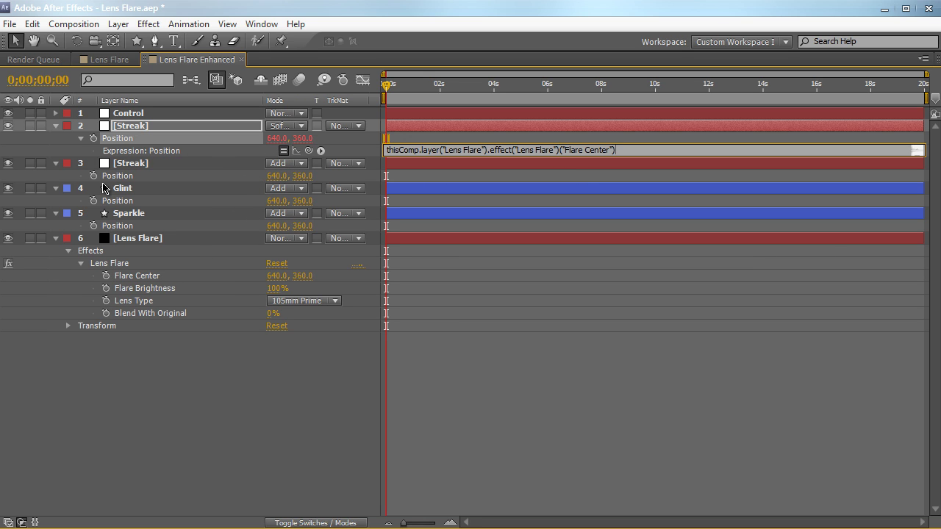
left_click(93, 176, "alt")
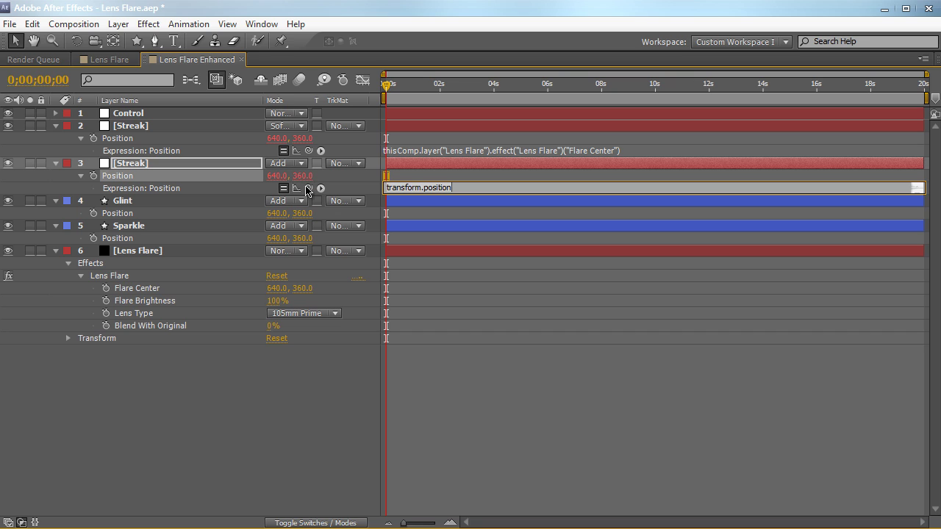
left_click_drag(307, 190, 219, 288)
Link the Position of the Glint and Sparkle layers to the Flare Center with expressions, and restore the timeline from its maximized view
left_click(93, 213, "alt")
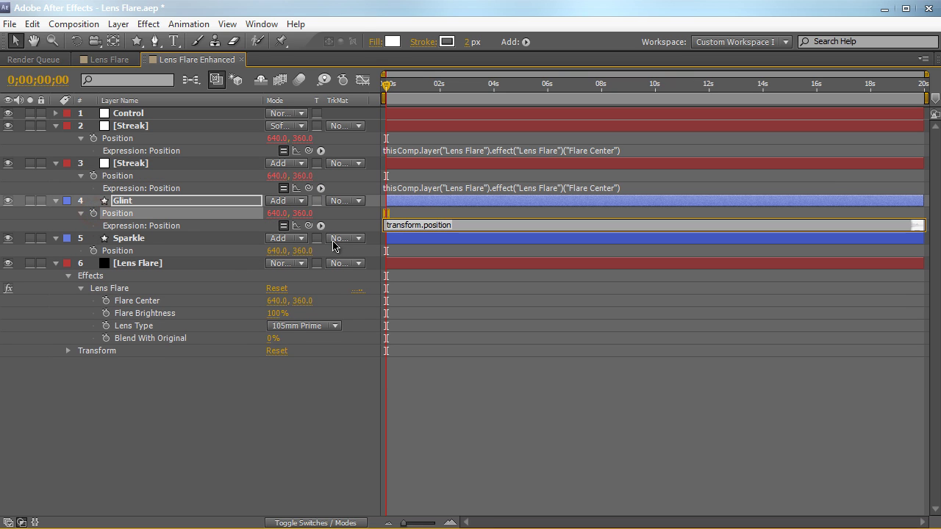
left_click_drag(310, 226, 220, 300)
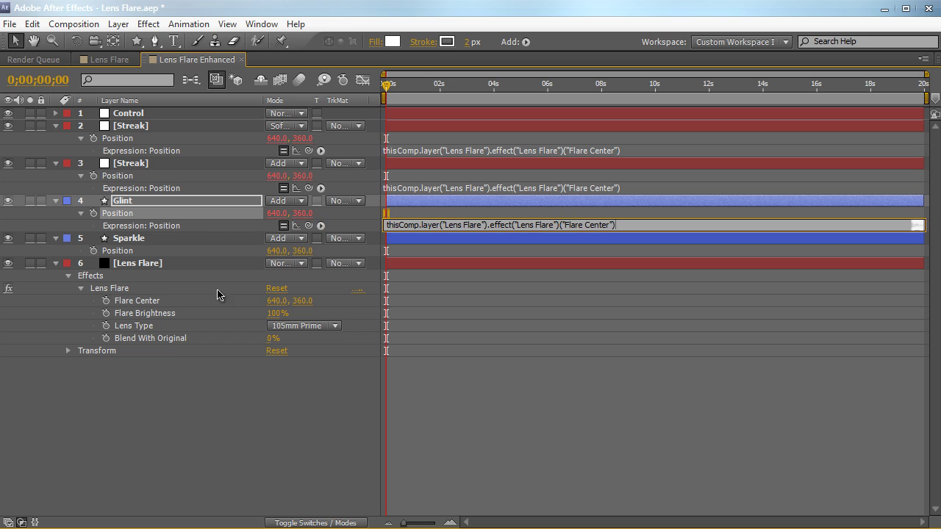
left_click(94, 250, "alt")
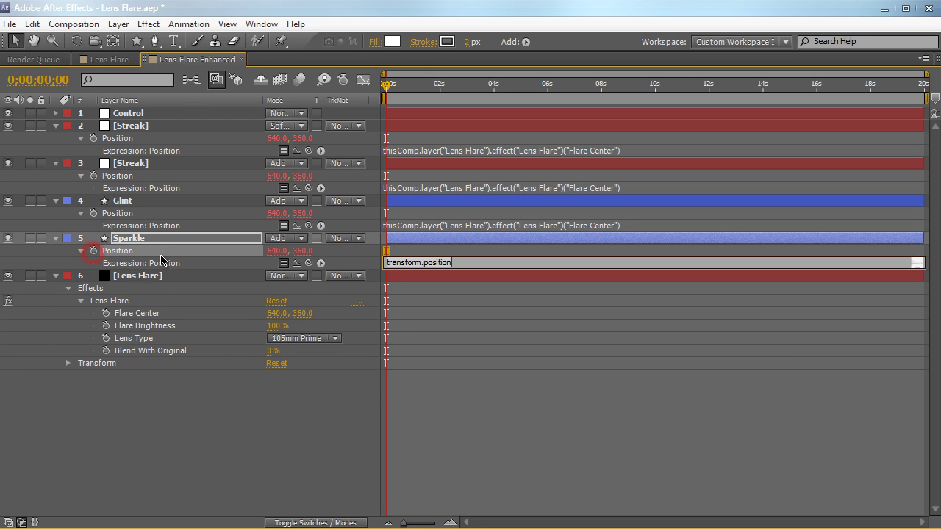
left_click_drag(308, 264, 218, 322)
left_click(216, 456)
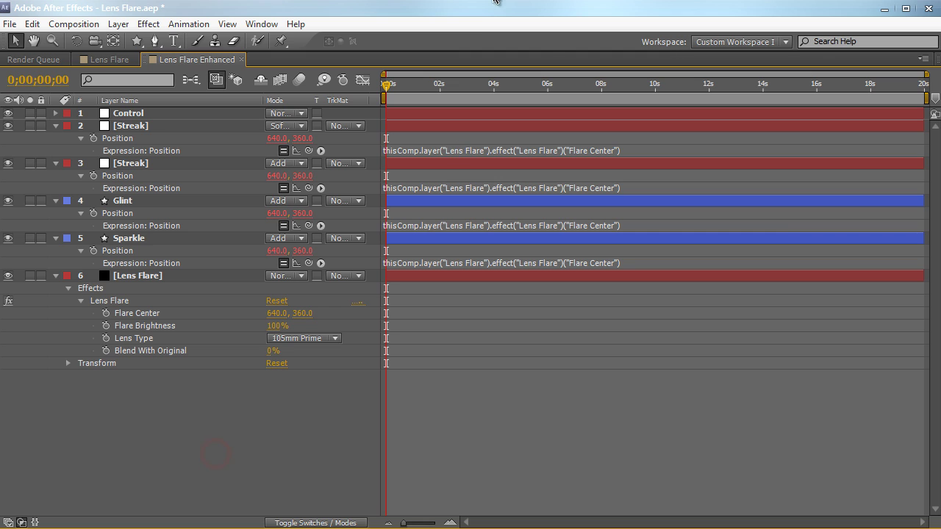
key("grave")
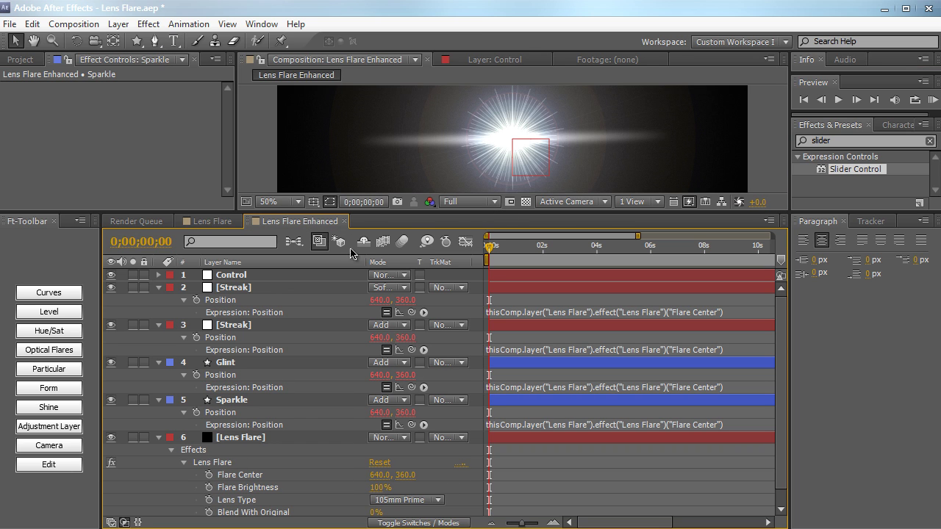
Try placing the Lens Flare's center at 1022, 320 and undo the move
left_click(285, 441)
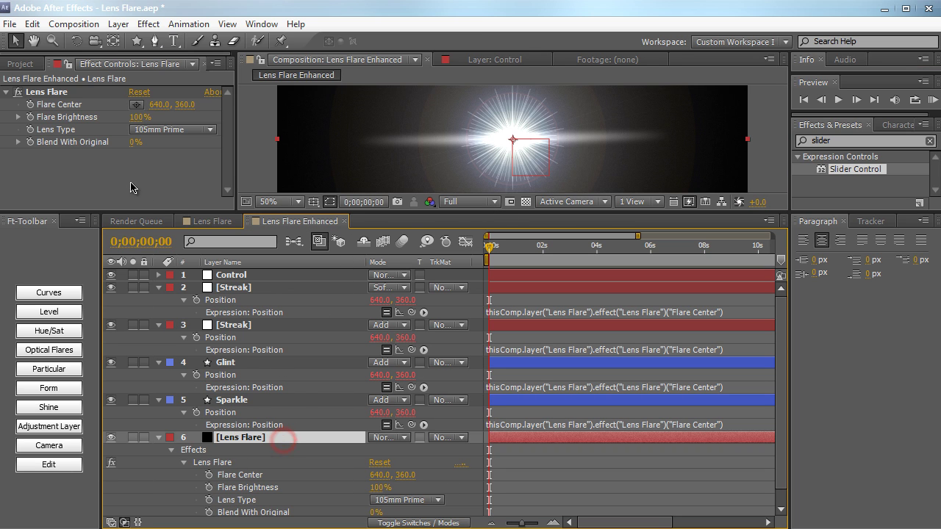
left_click(136, 104)
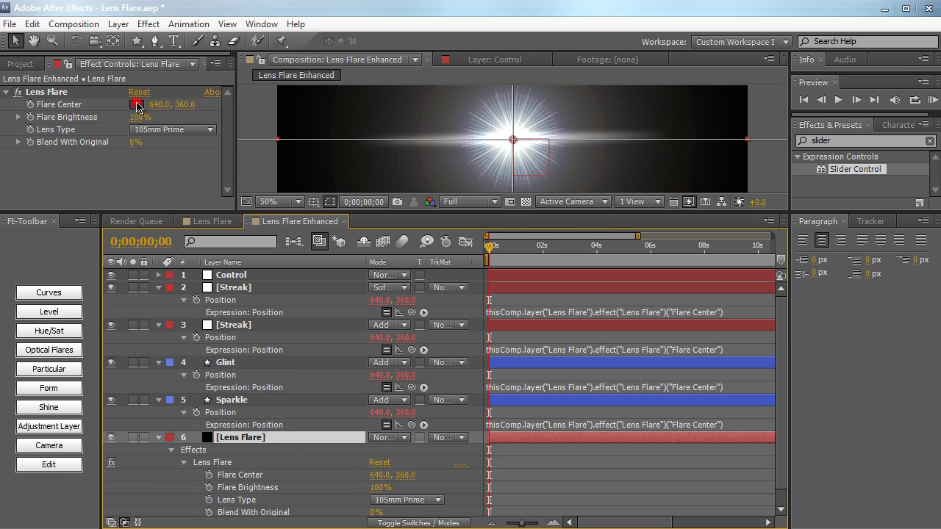
left_click(665, 108)
left_click_drag(665, 108, 653, 129)
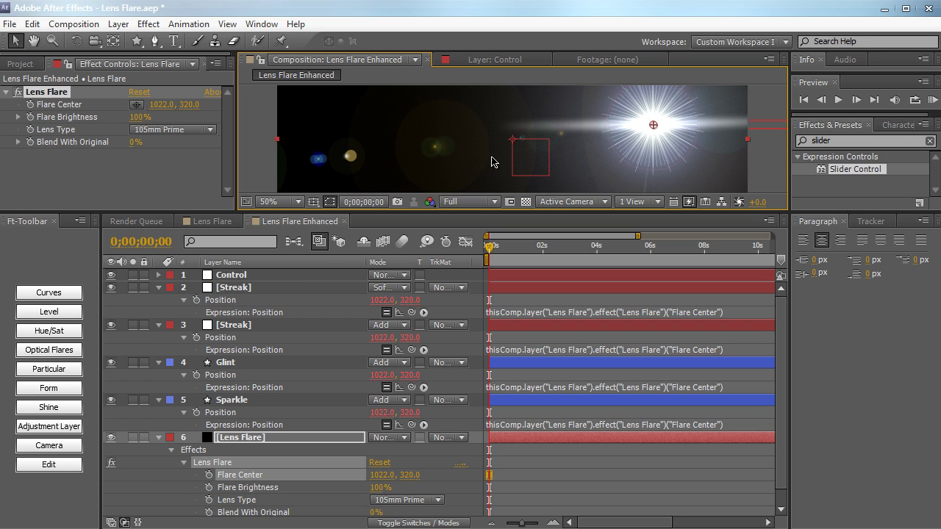
key("ctrl+z")
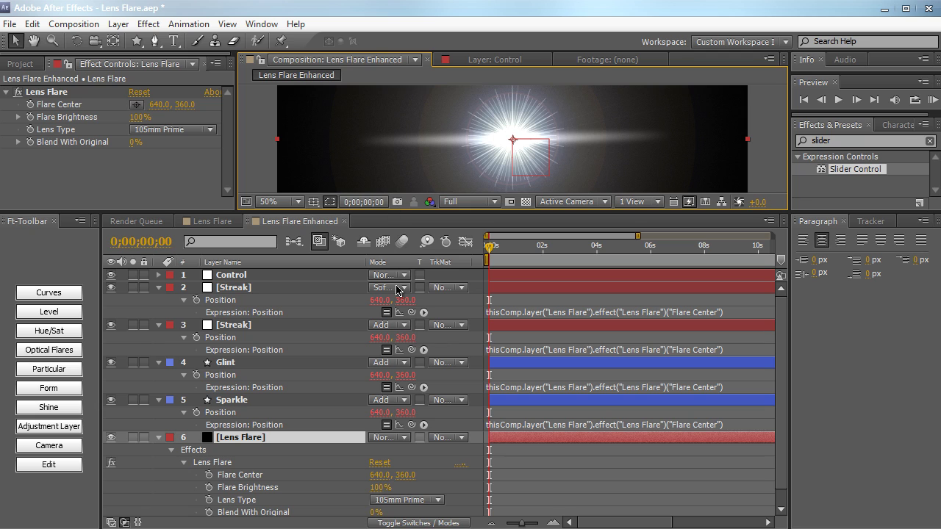
Link the Lens Flare effect's Flare Center to the Control null's Position with an expression, working in the maximized timeline and restoring it
key("grave")
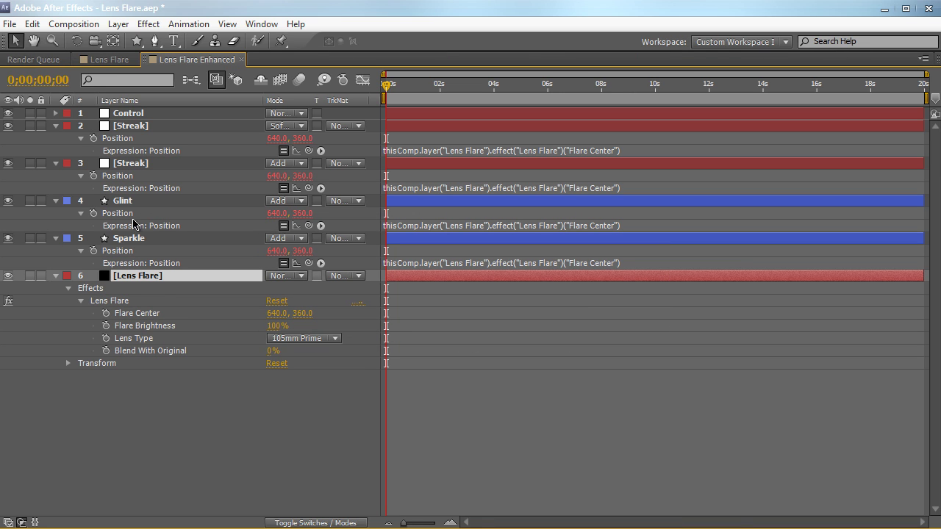
left_click(129, 114)
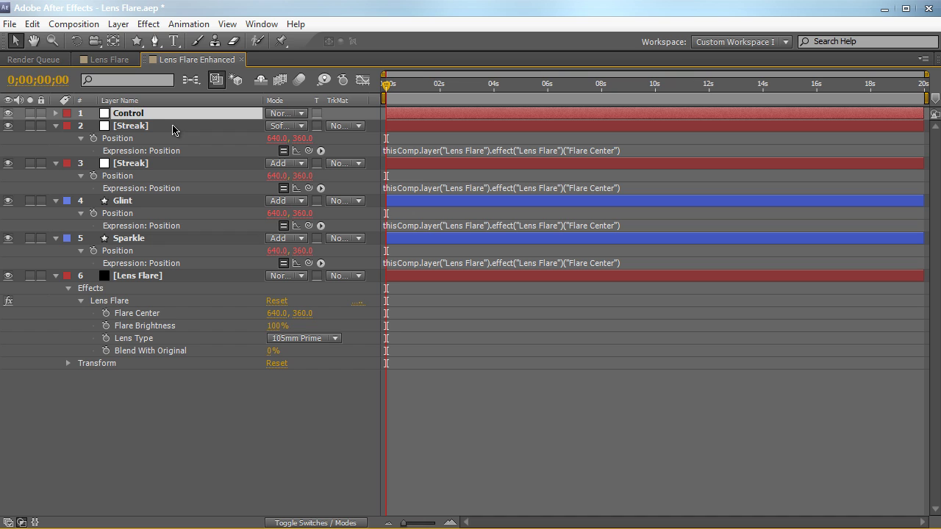
key("p")
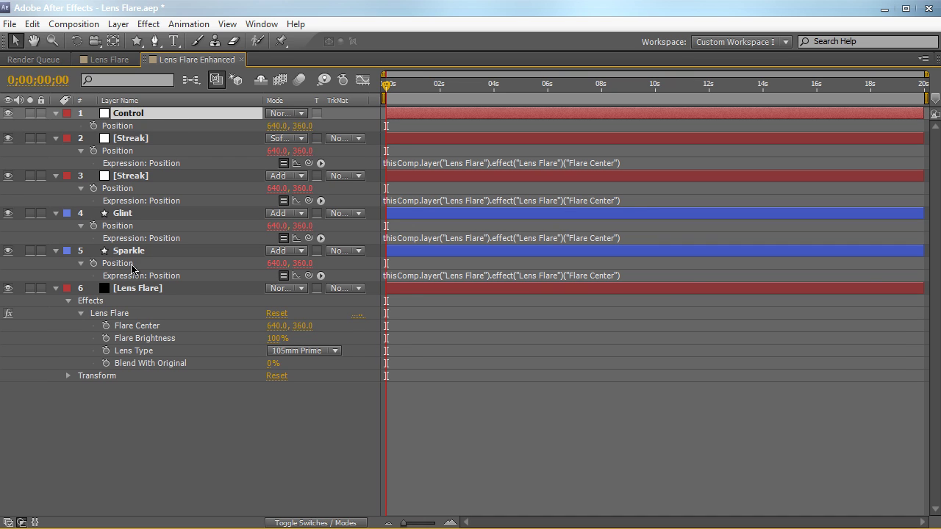
left_click(106, 327, "alt")
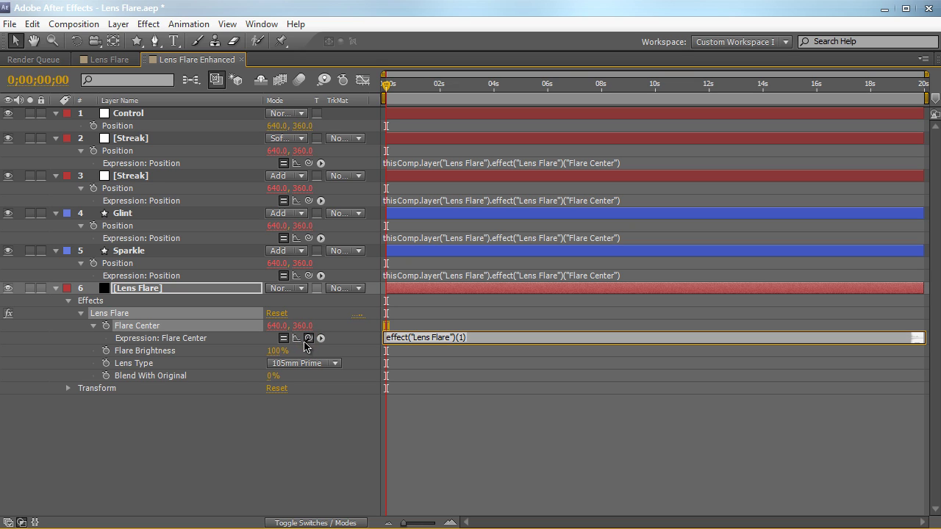
left_click_drag(311, 341, 224, 129)
left_click(433, 131)
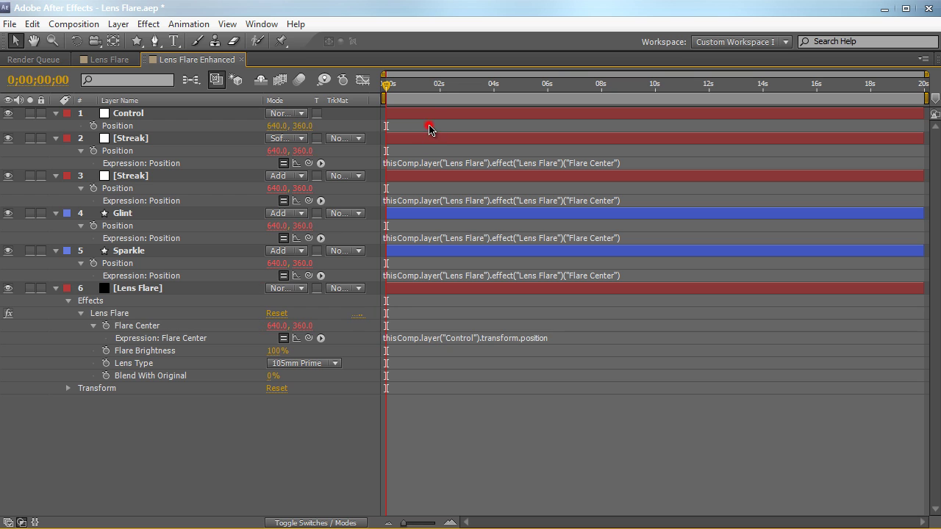
key("grave")
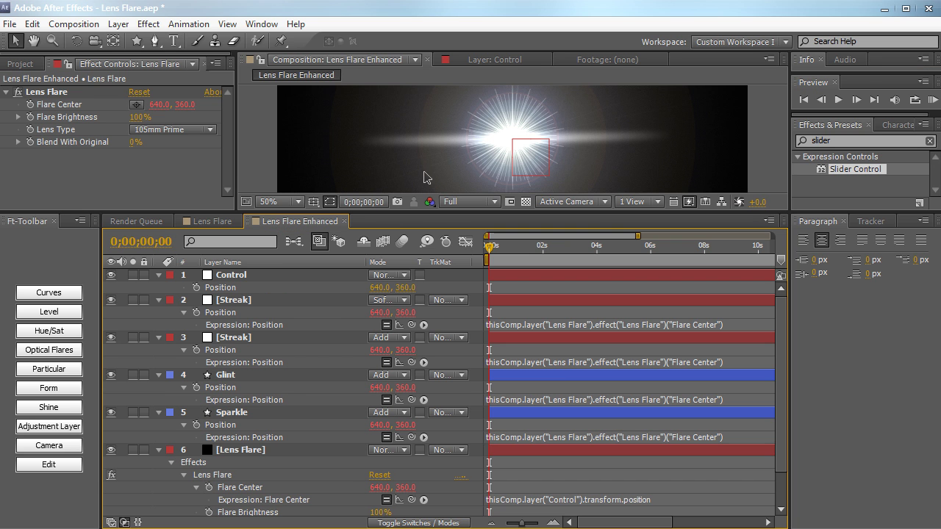
Try moving the Control null to 597, 360 and undo the move
left_click(280, 273)
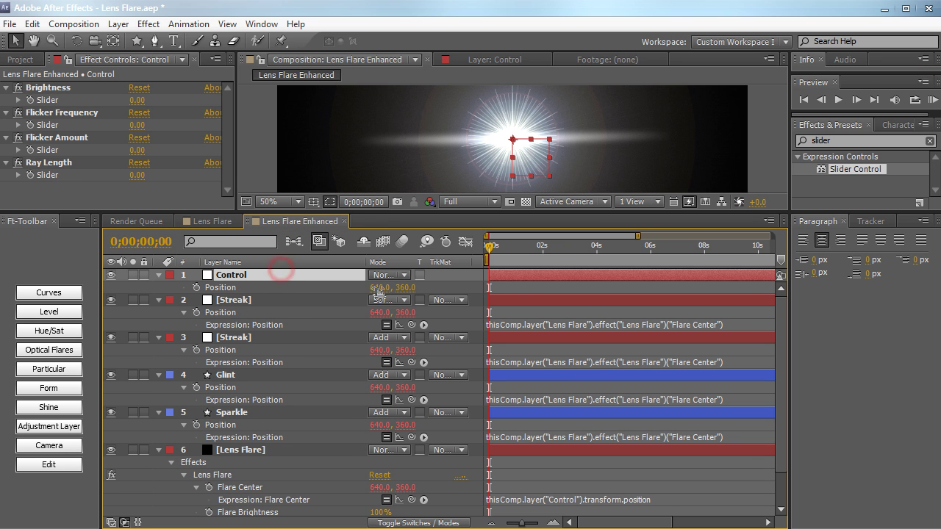
left_click_drag(378, 288, 369, 312)
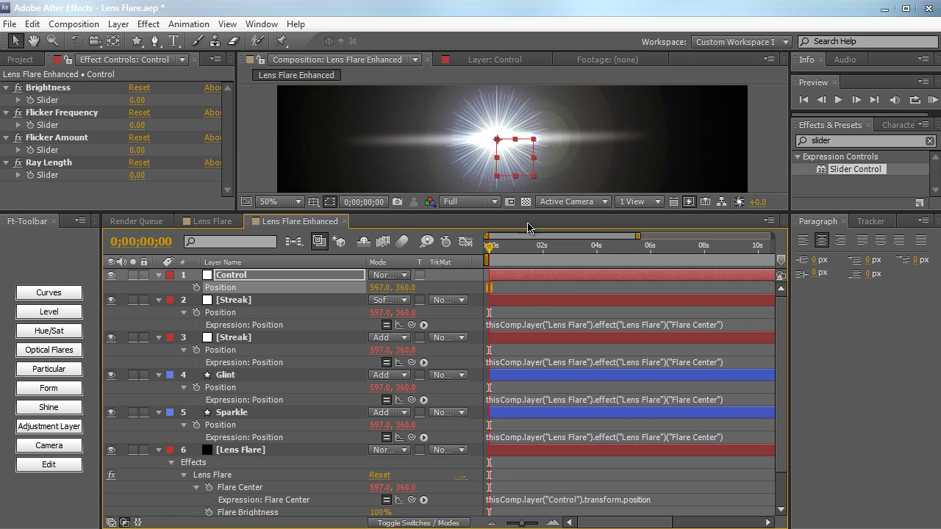
key("ctrl+Home")
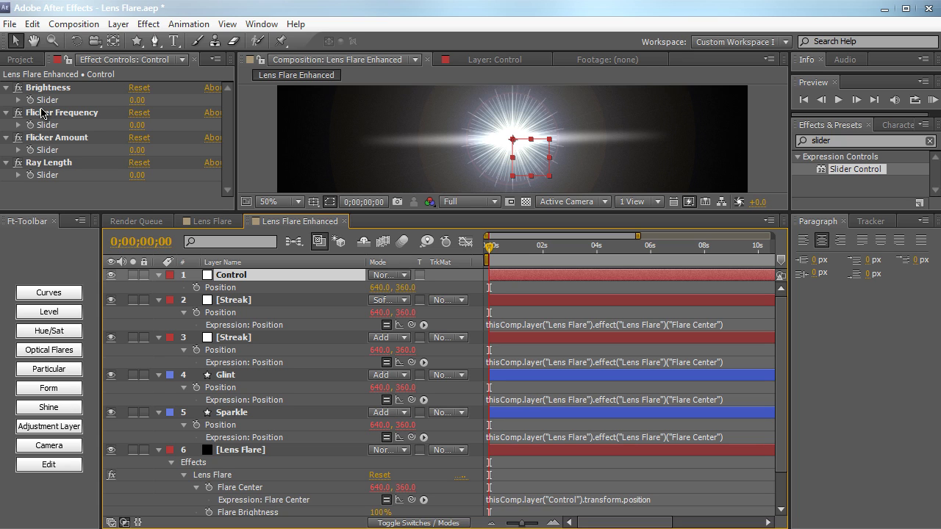
Collapse the properties of every layer except Lens Flare, and select its Flare Brightness property
left_click(158, 275)
left_click(158, 287)
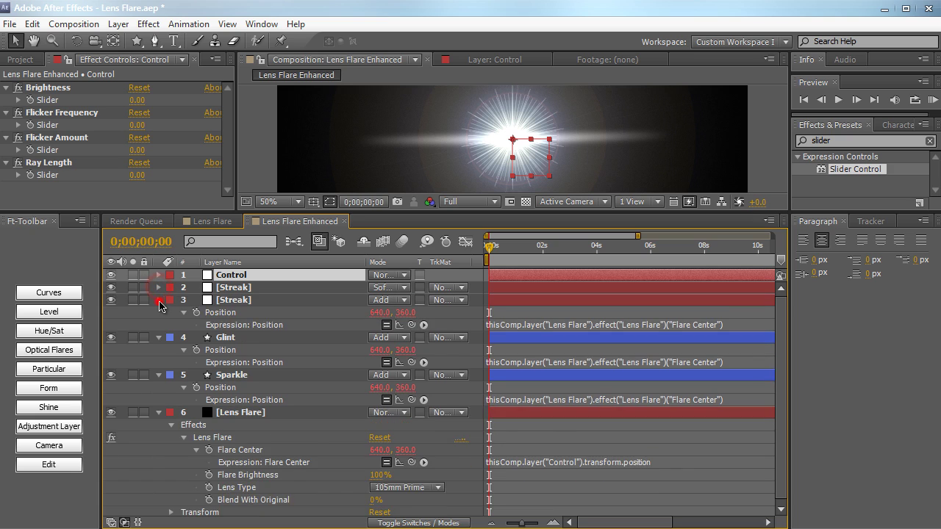
left_click(158, 300)
left_click(158, 313)
left_click(158, 325)
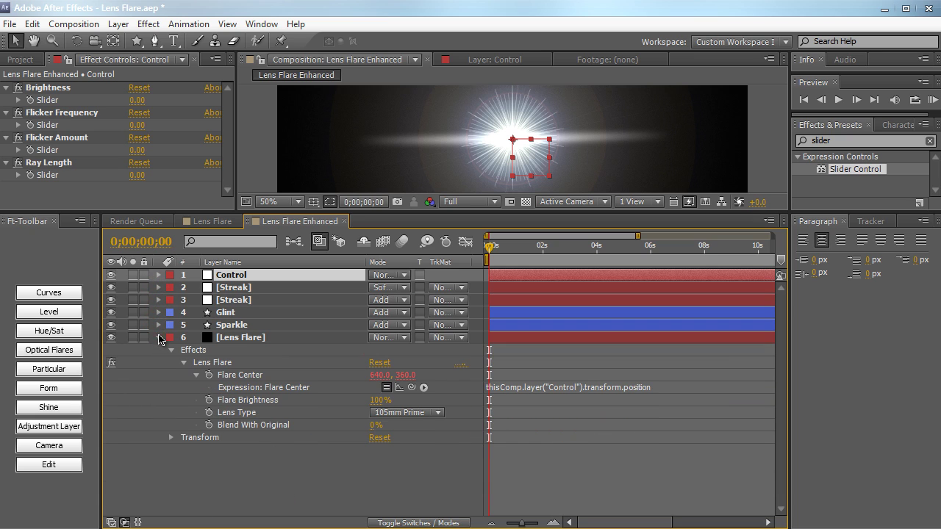
left_click(158, 337)
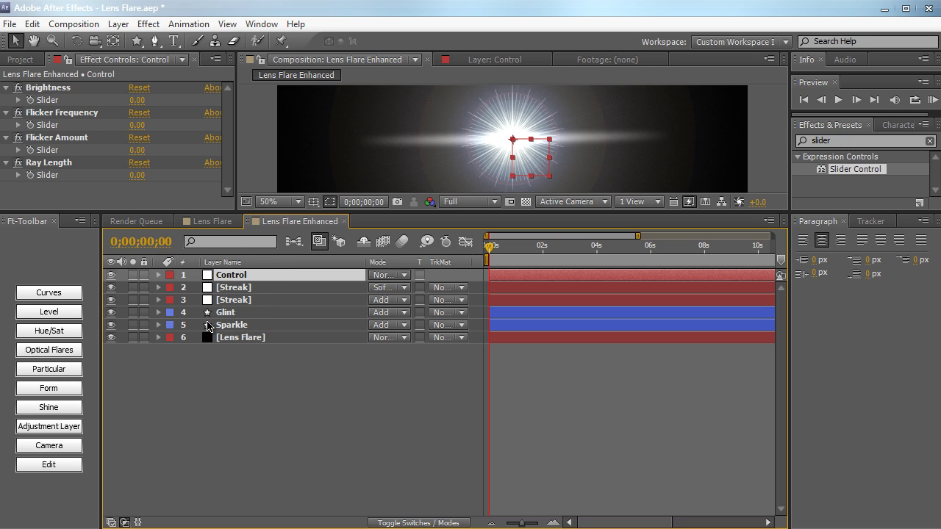
left_click(158, 337)
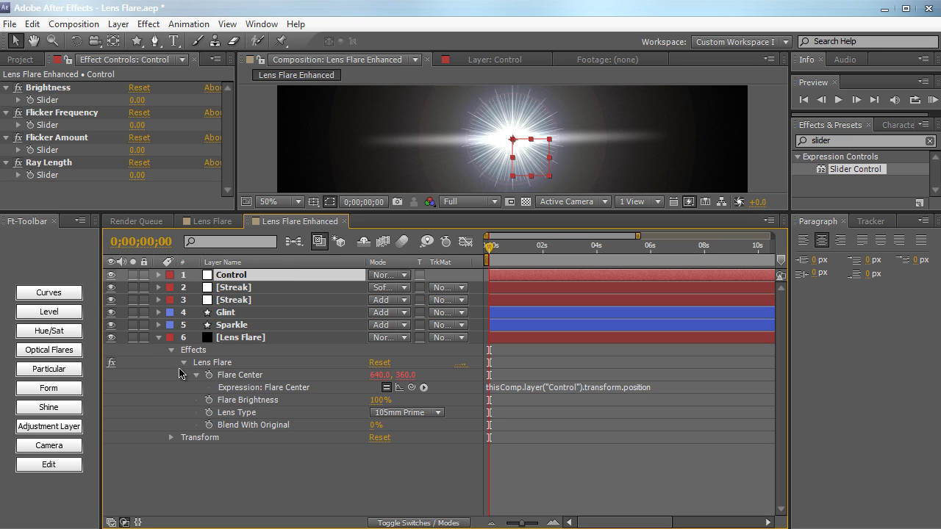
left_click(235, 401)
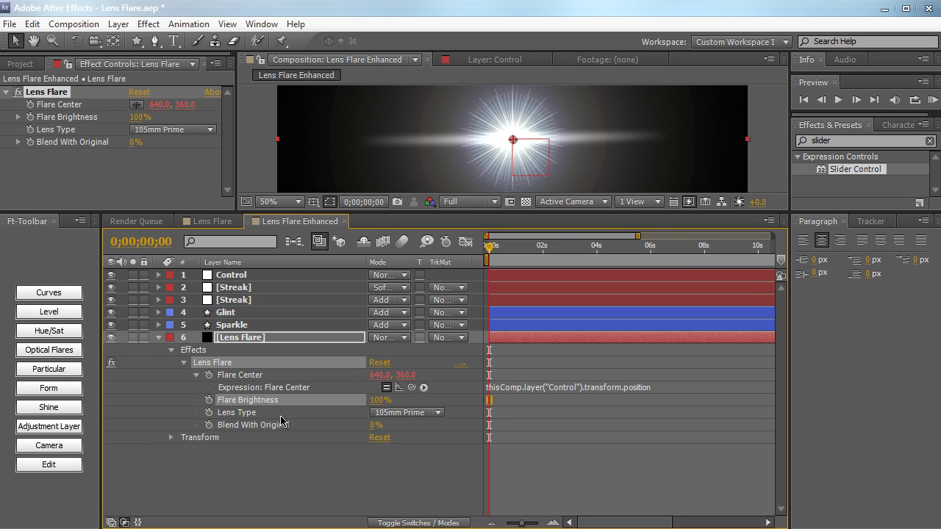
Reveal only the Opacity property of the Control, both Streak, Glint and Sparkle layers
left_click(230, 276)
key("t")
left_click(237, 306)
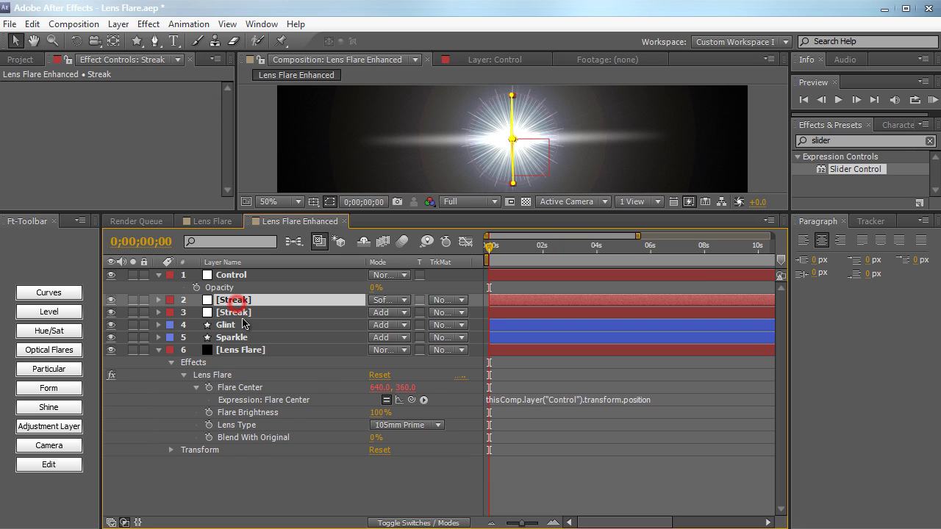
key("t")
left_click(245, 325)
key("t")
left_click(241, 353)
key("t")
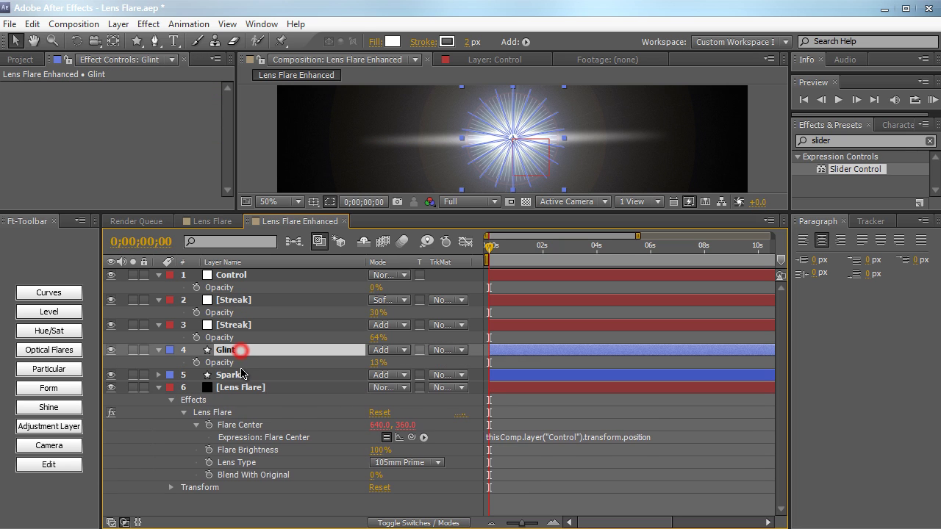
left_click(242, 376)
key("t")
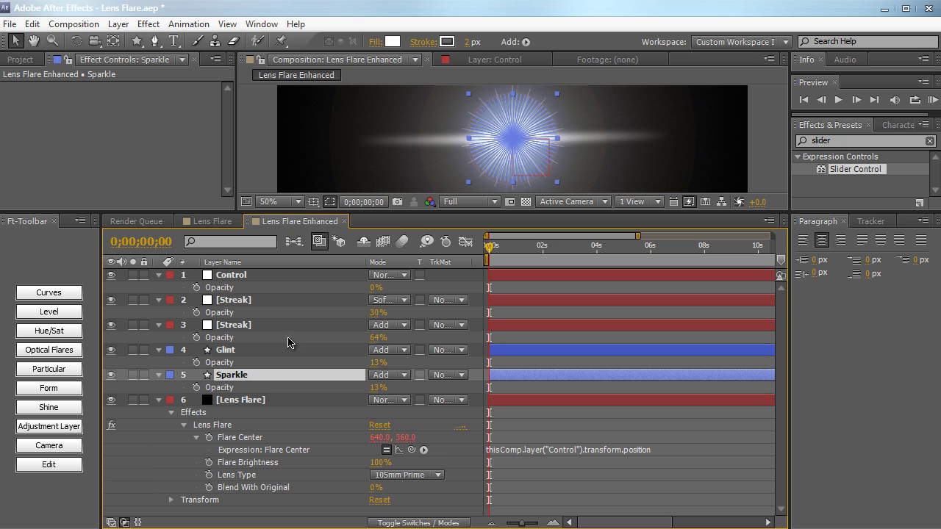
Link the upper Streak layer's Opacity to the Lens Flare's Flare Brightness with an expression that subtracts 70
left_click(197, 313, "alt")
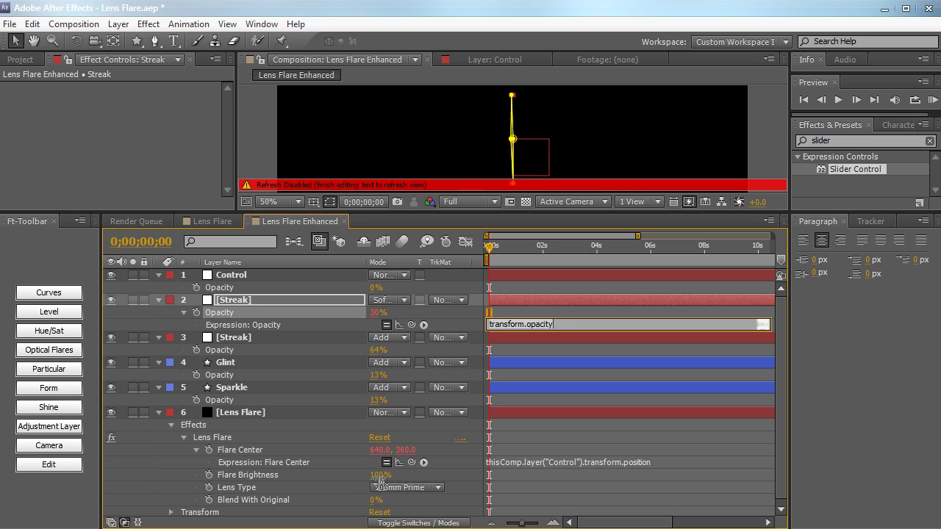
left_click(372, 320)
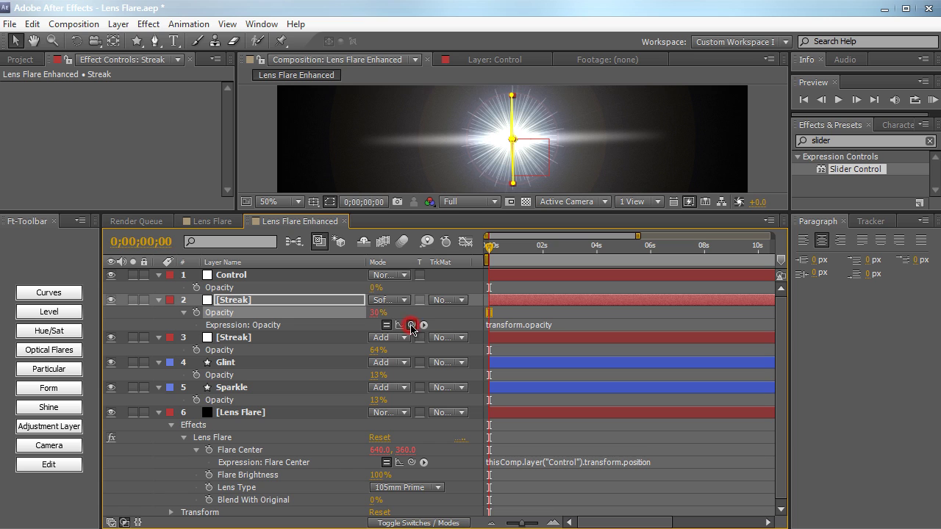
left_click_drag(410, 325, 319, 477)
left_click(546, 289)
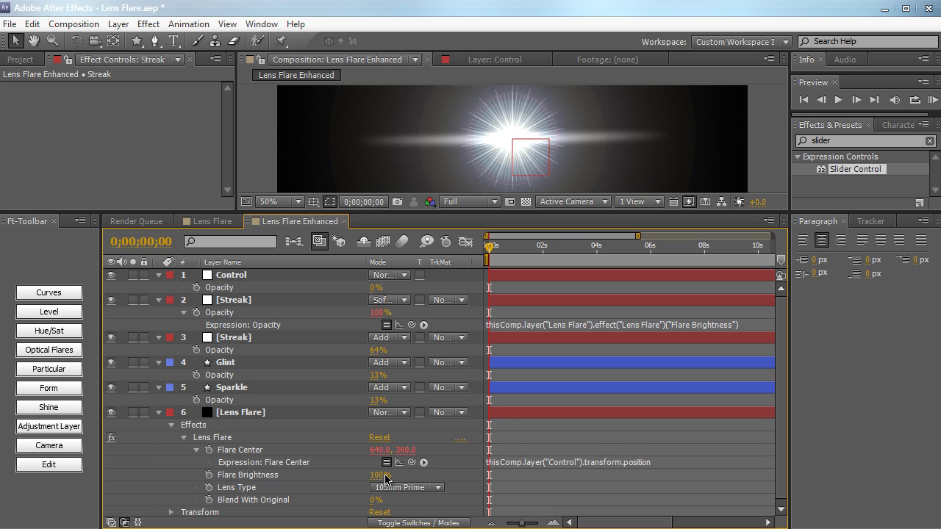
left_click(699, 326)
left_click(743, 324)
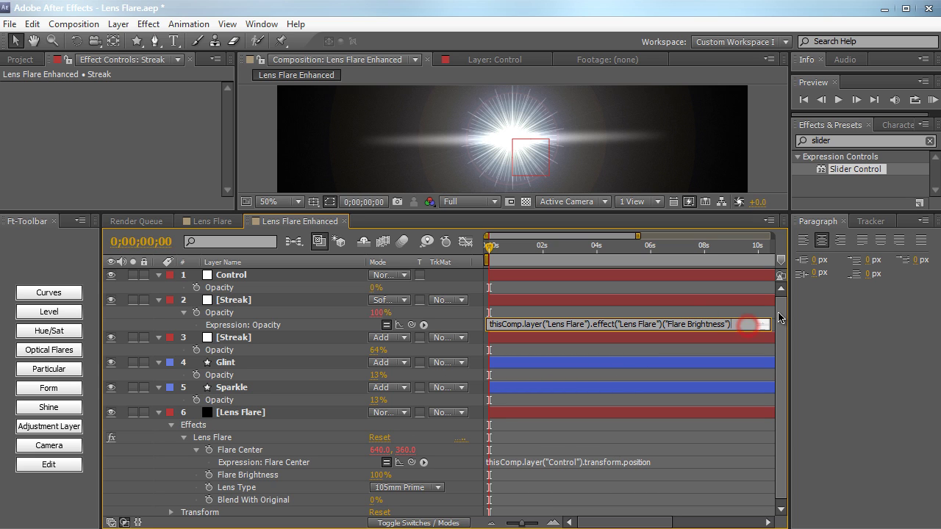
type("-70")
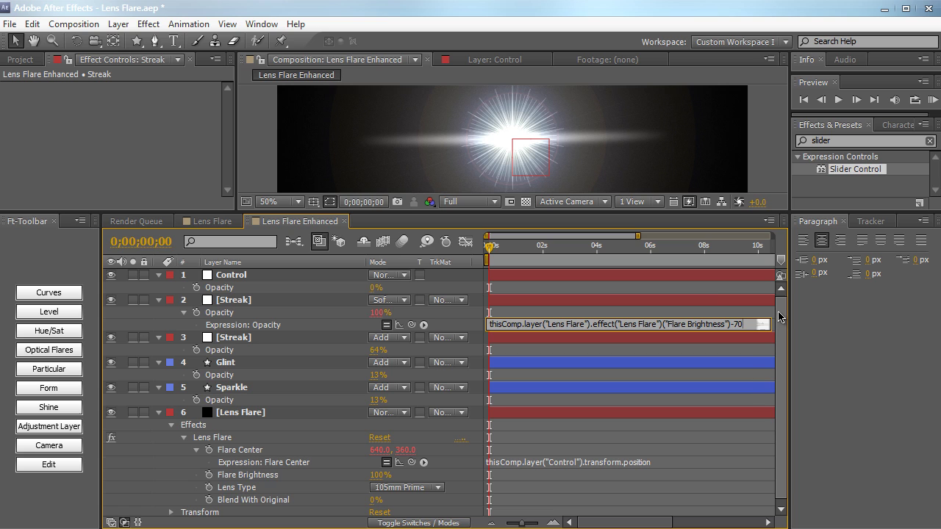
left_click(707, 294)
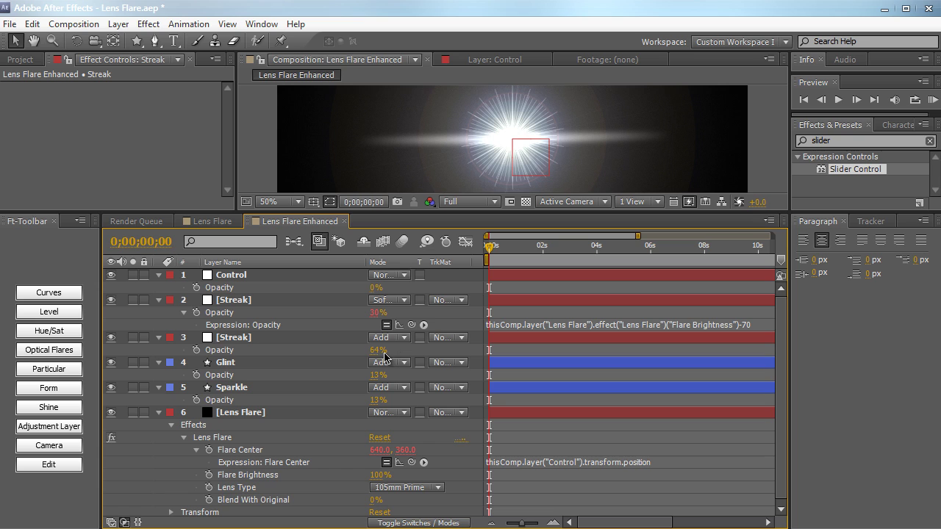
Link the lower Streak layer's Opacity to Flare Brightness with an expression that subtracts 36
left_click(196, 350, "alt")
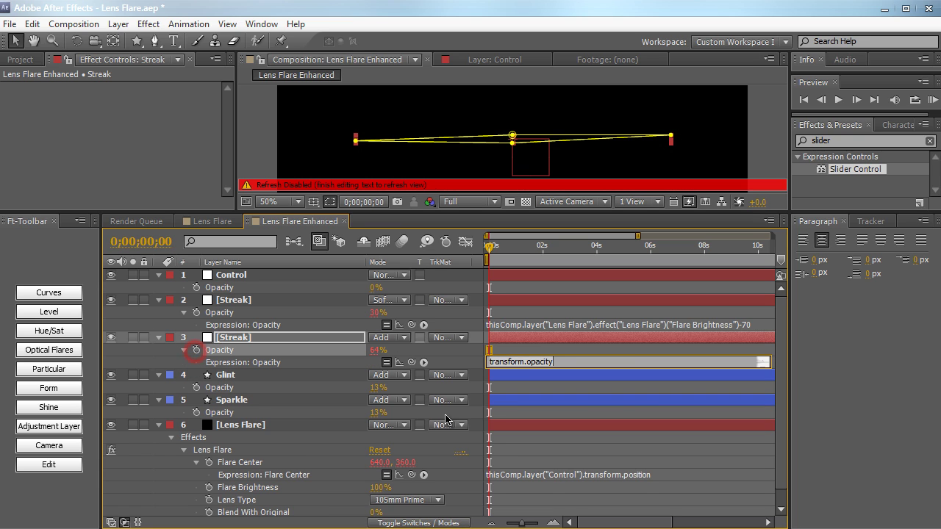
left_click_drag(412, 362, 325, 490)
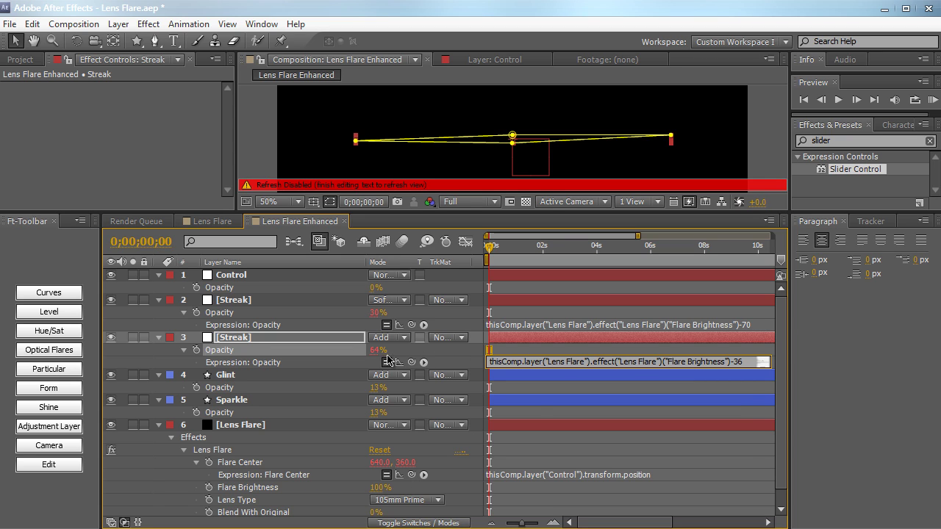
left_click(504, 352)
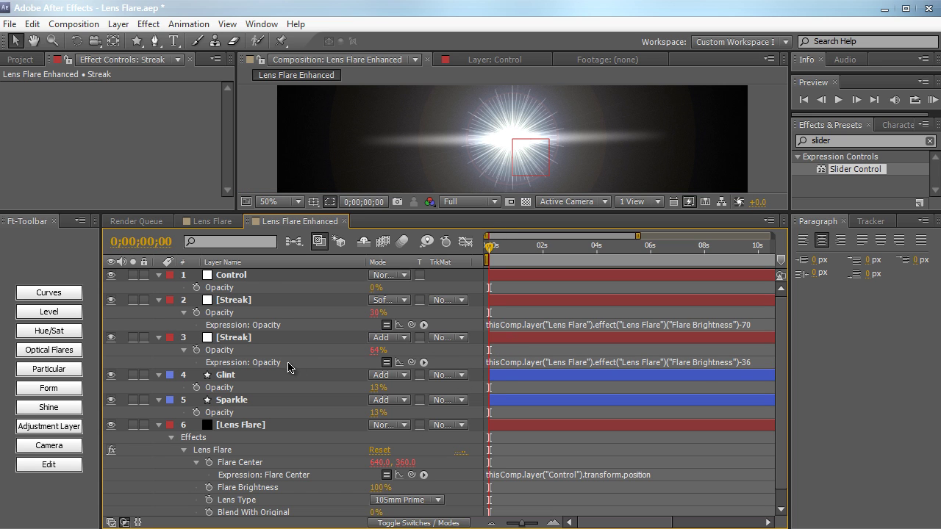
Link the Opacity of the Glint and Sparkle layers to Flare Brightness with expressions that each subtract 87
left_click(197, 388, "alt")
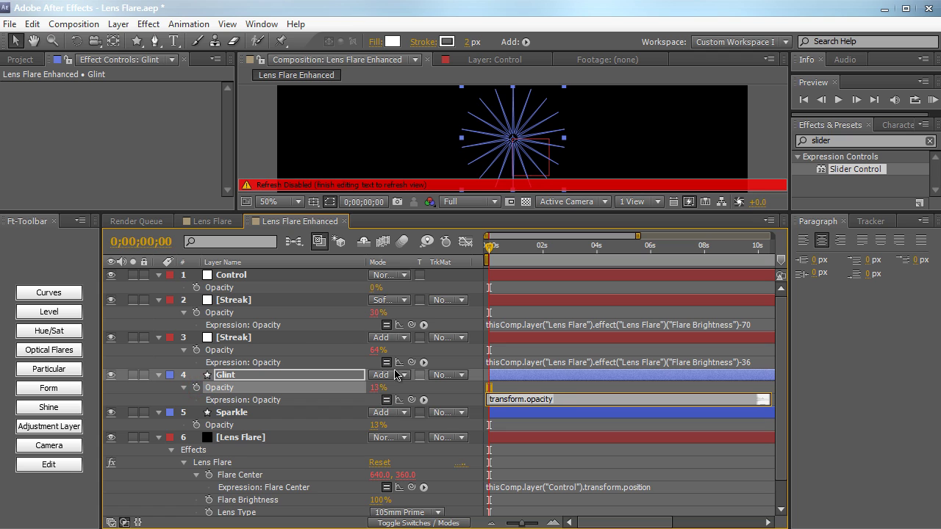
left_click_drag(411, 403, 307, 504)
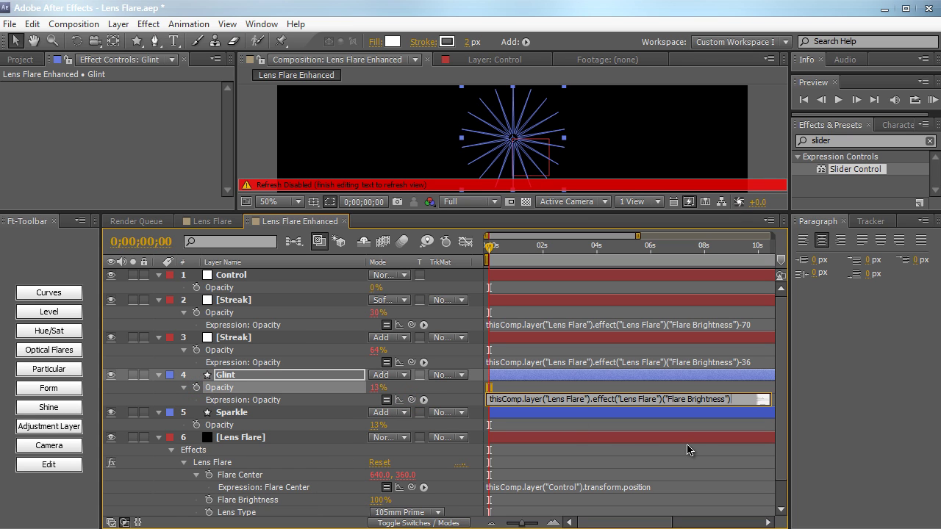
left_click(636, 433)
left_click(196, 425, "alt")
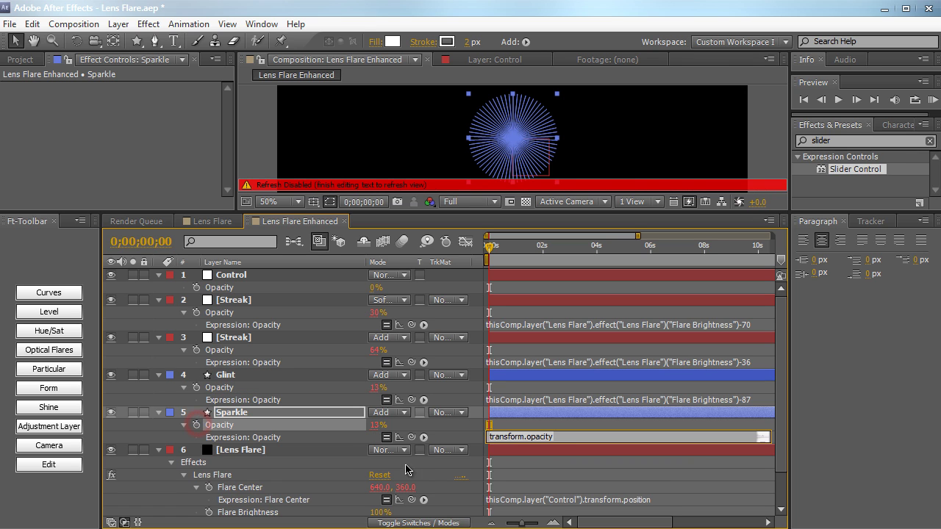
left_click_drag(411, 438, 289, 475)
type("-87")
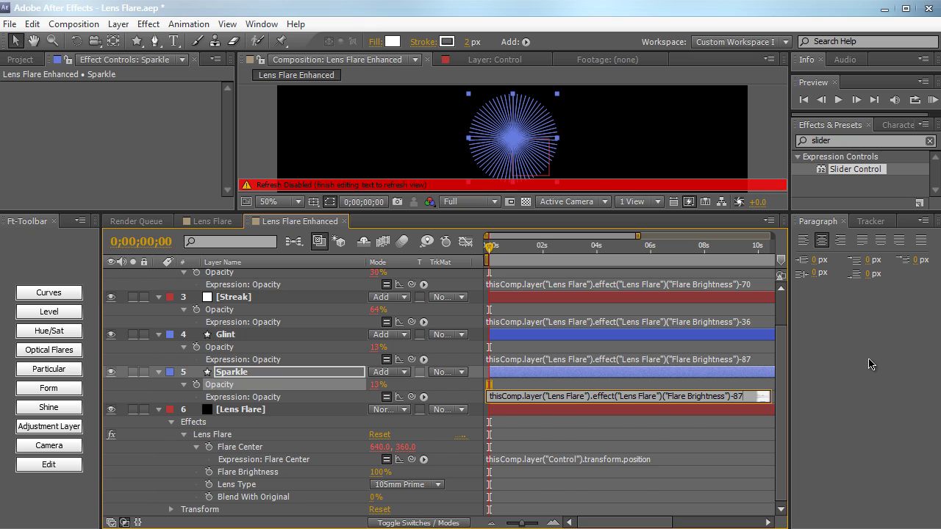
left_click(878, 357)
Expand the Control layer's effects to reveal the Brightness slider, keeping its transform properties collapsed
scroll(286, 389, "up", 2)
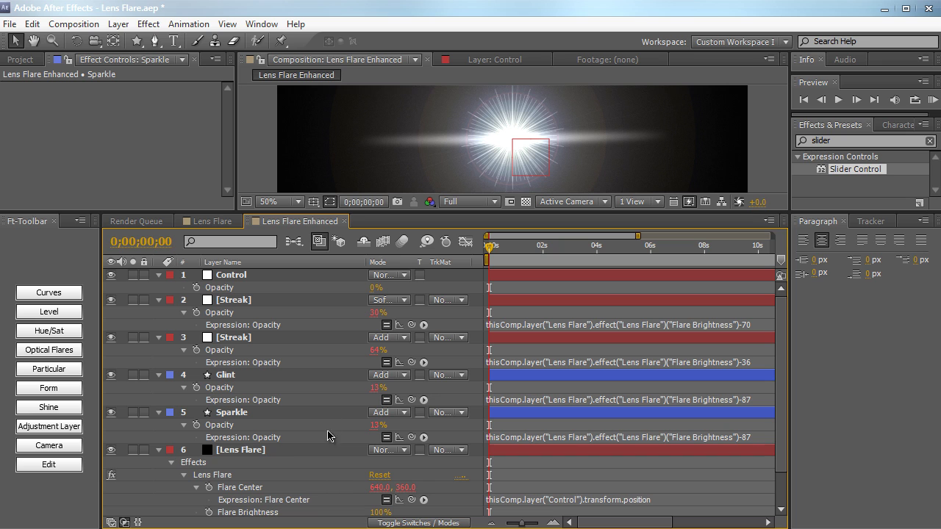
scroll(320, 429, "down", 1)
scroll(320, 429, "down", 1)
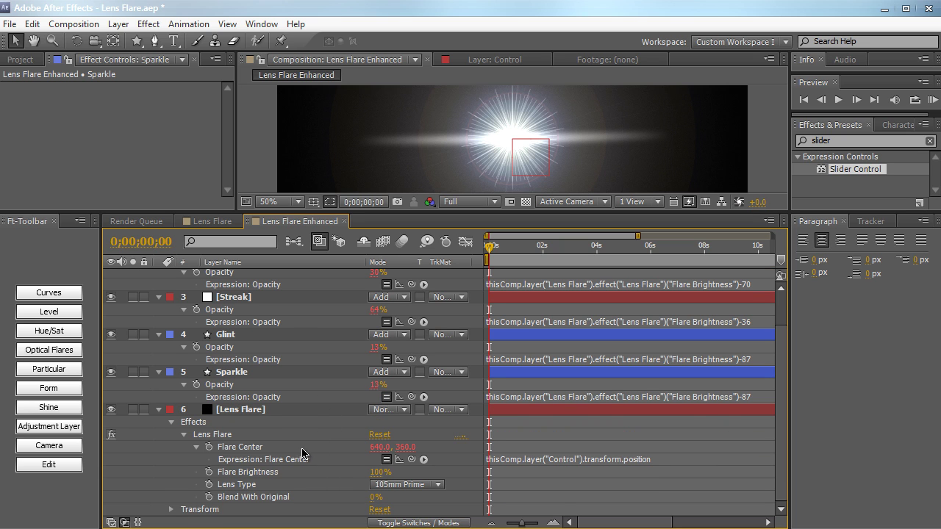
left_click(272, 473)
scroll(272, 423, "up", 2)
scroll(272, 396, "down", 1)
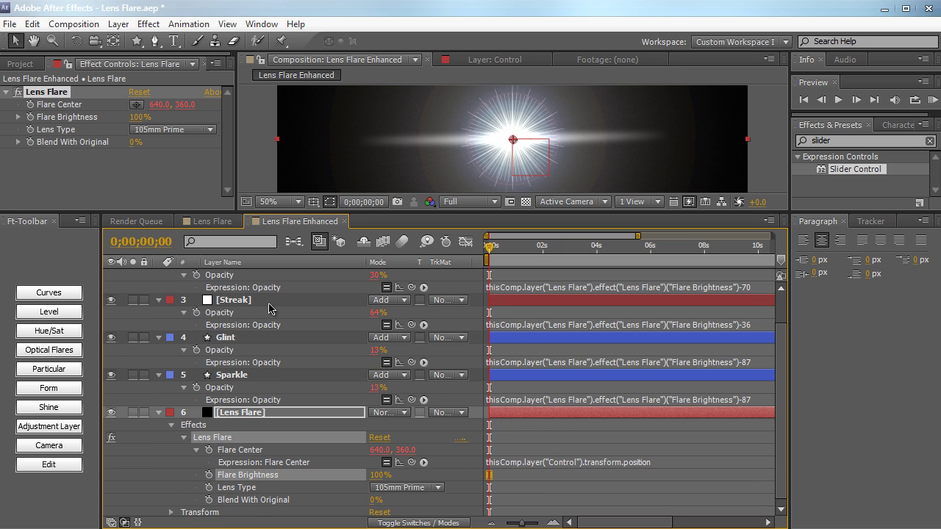
scroll(269, 305, "up", 1)
left_click(230, 276)
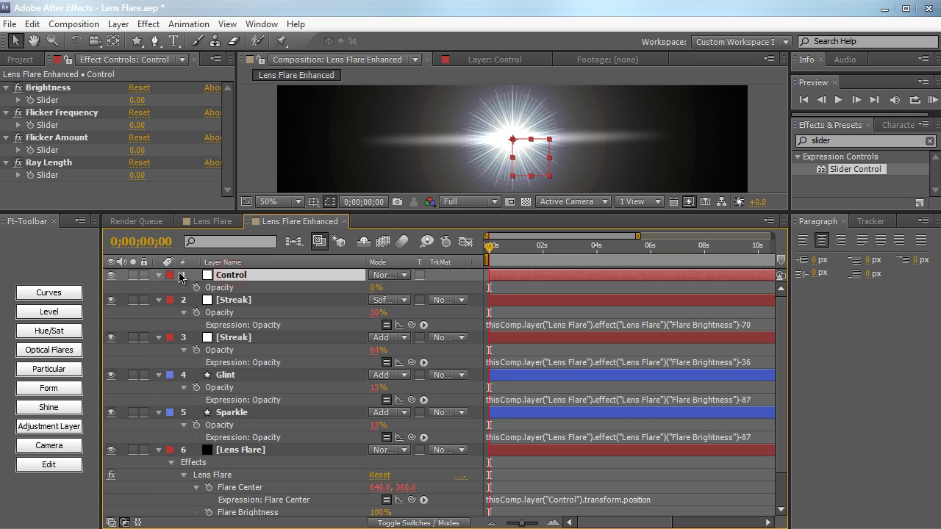
left_click(159, 275)
left_click(159, 275)
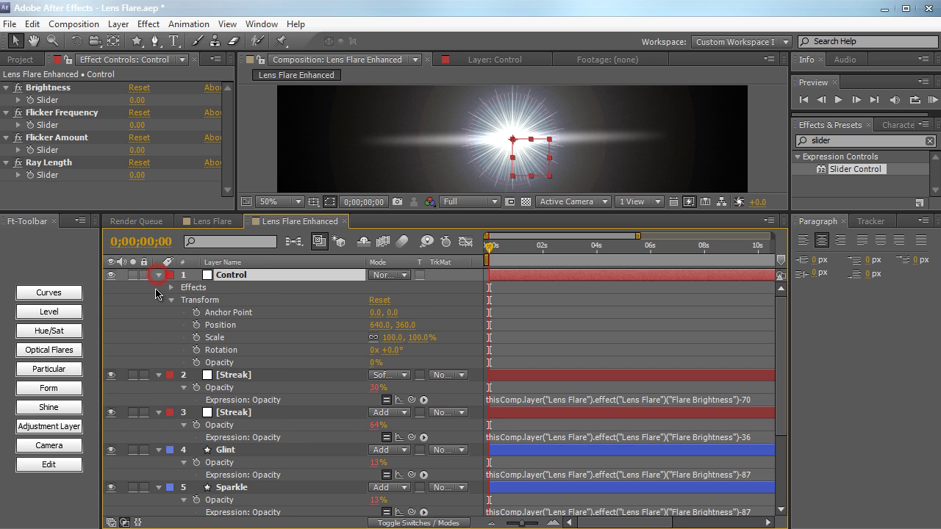
left_click(171, 300)
left_click(170, 288)
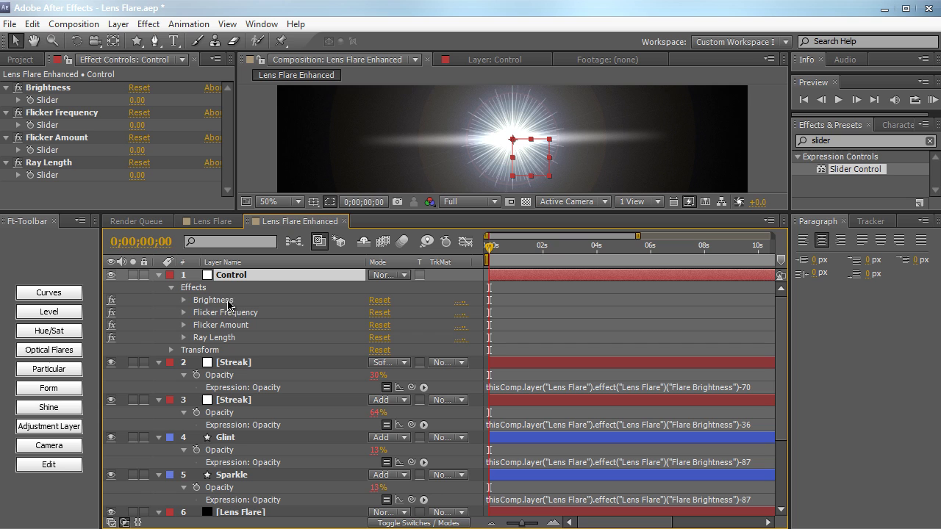
left_click(184, 301)
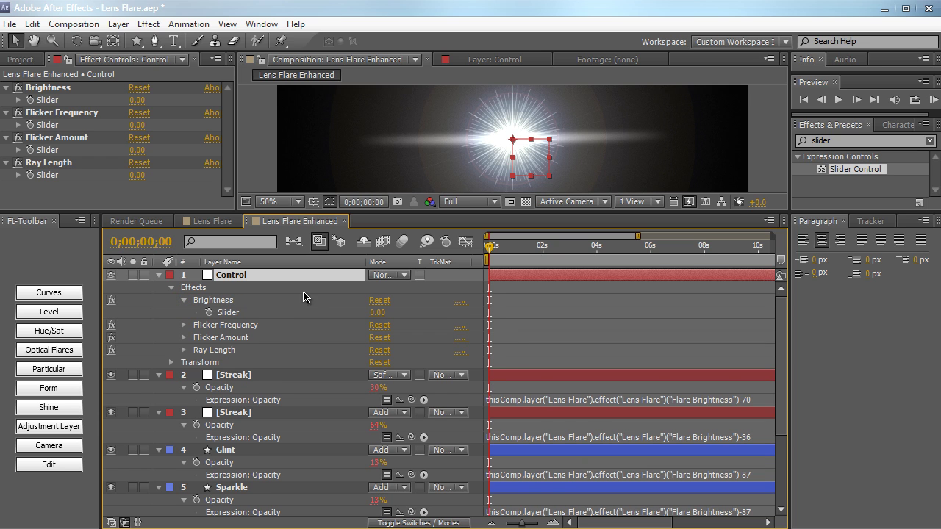
Link the Lens Flare's Flare Brightness to the Control layer's Brightness slider with an expression
key("grave")
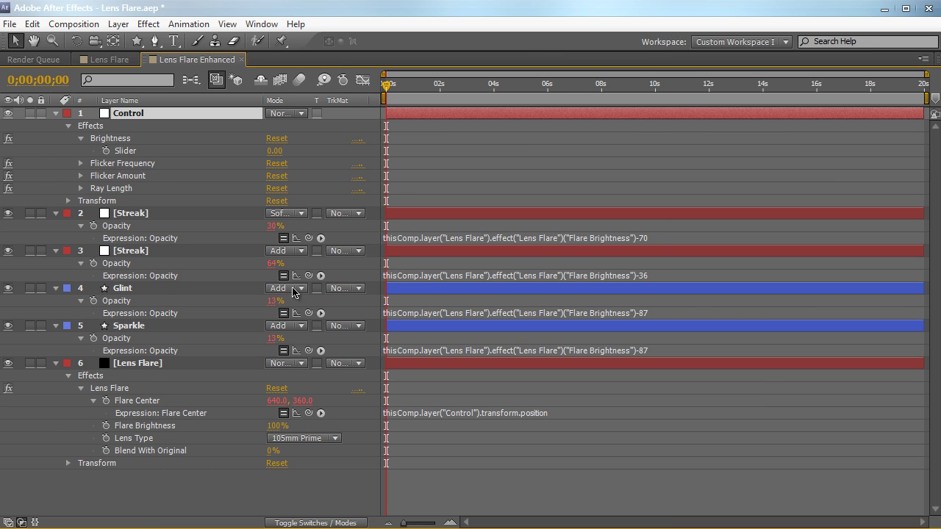
left_click(106, 427, "alt")
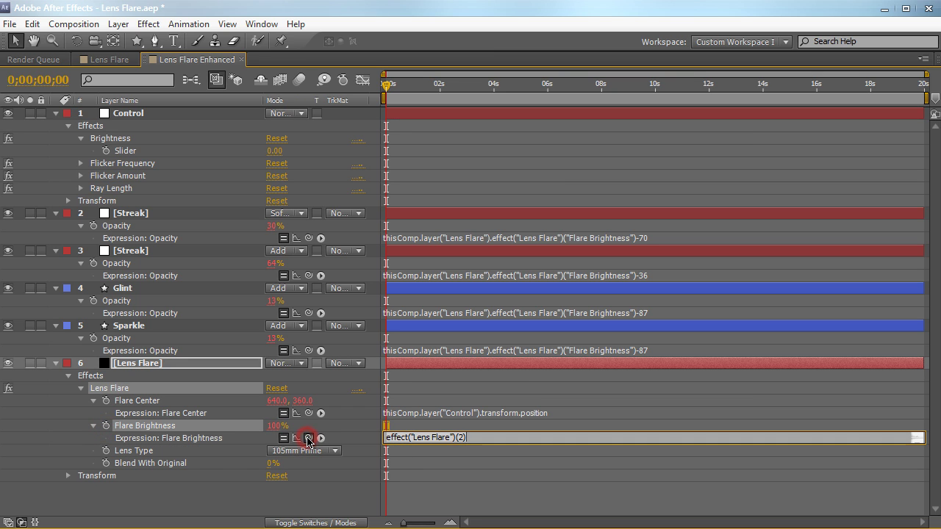
left_click_drag(308, 438, 155, 153)
left_click(466, 139)
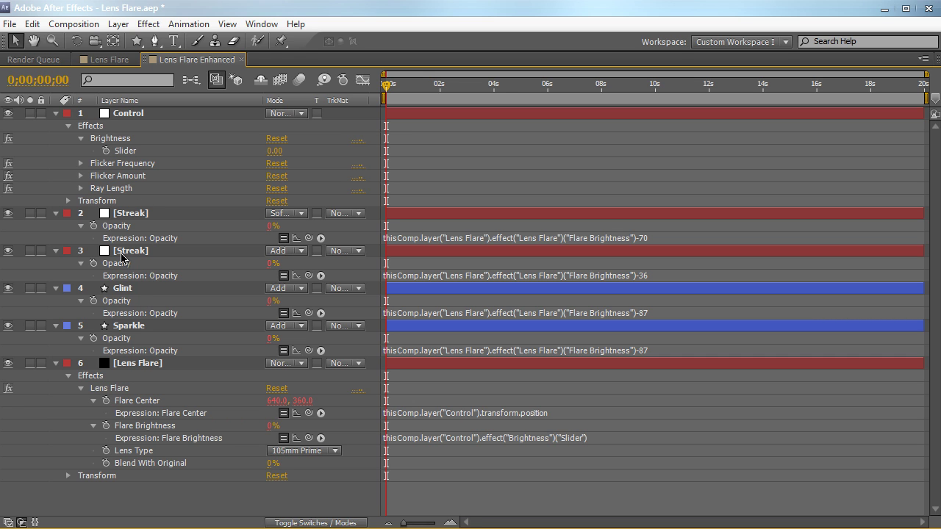
key("grave")
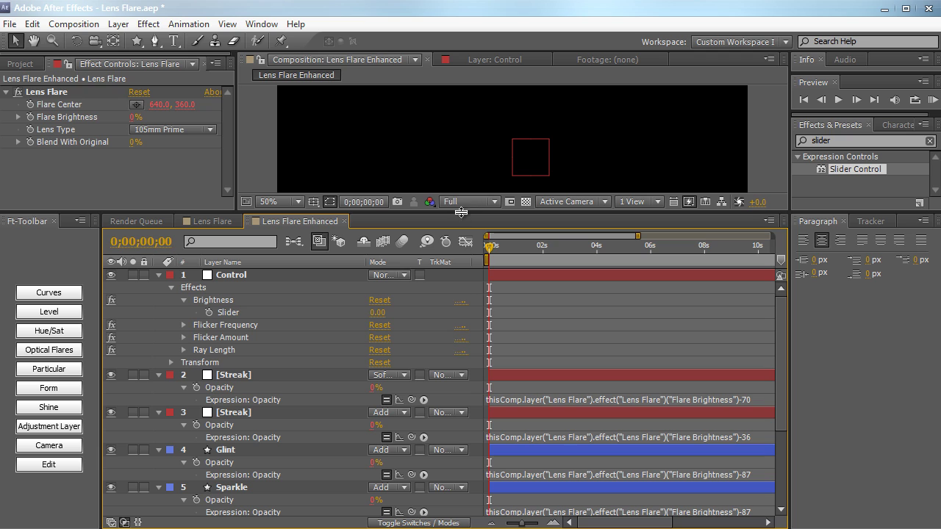
Try the Control layer's Brightness slider at 1000 and set it to 100
left_click(295, 277)
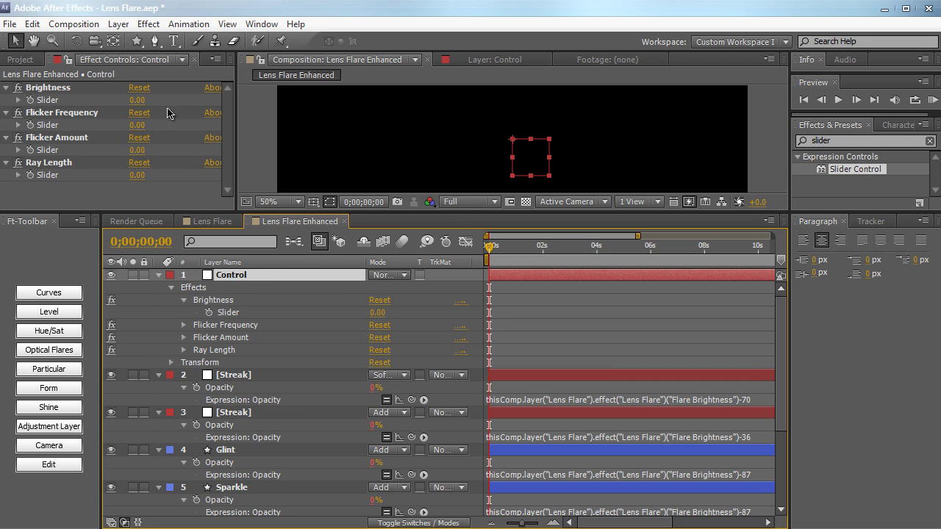
left_click(136, 100)
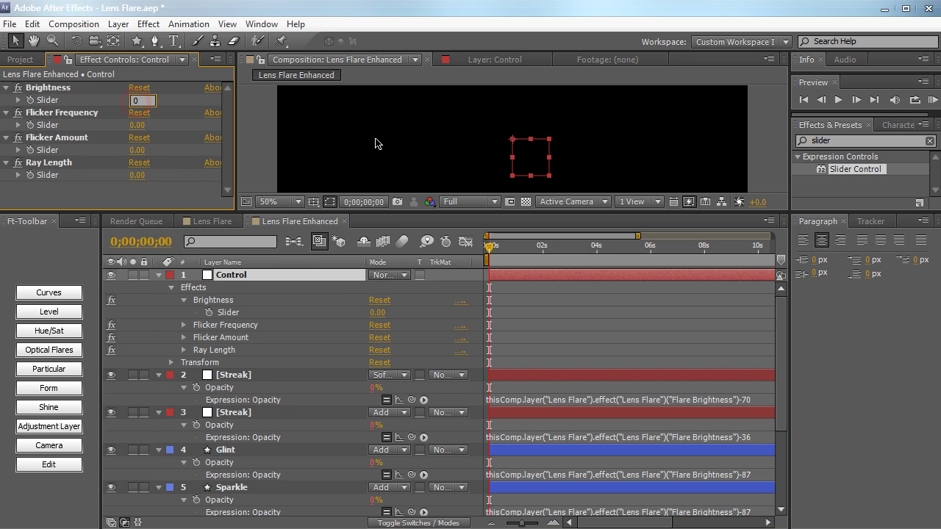
type("1000")
key("Return")
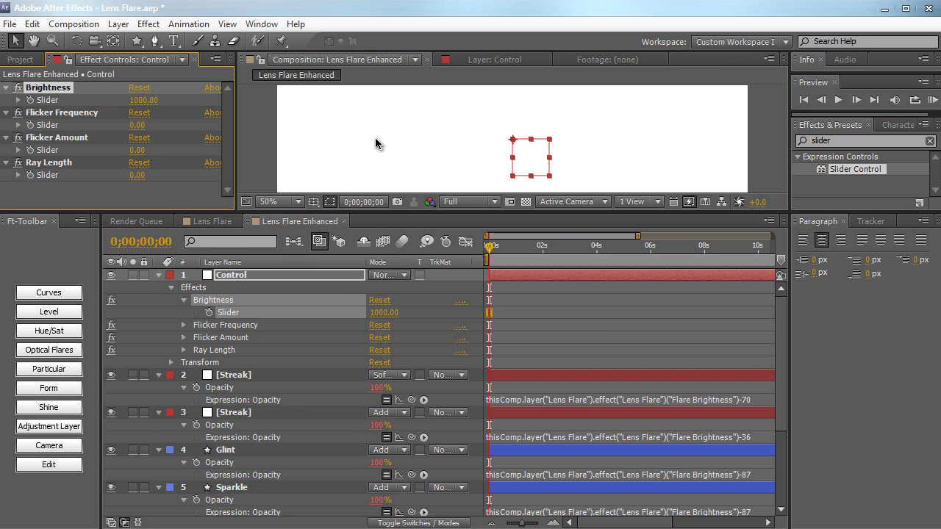
left_click(139, 100)
type("100")
key("Return")
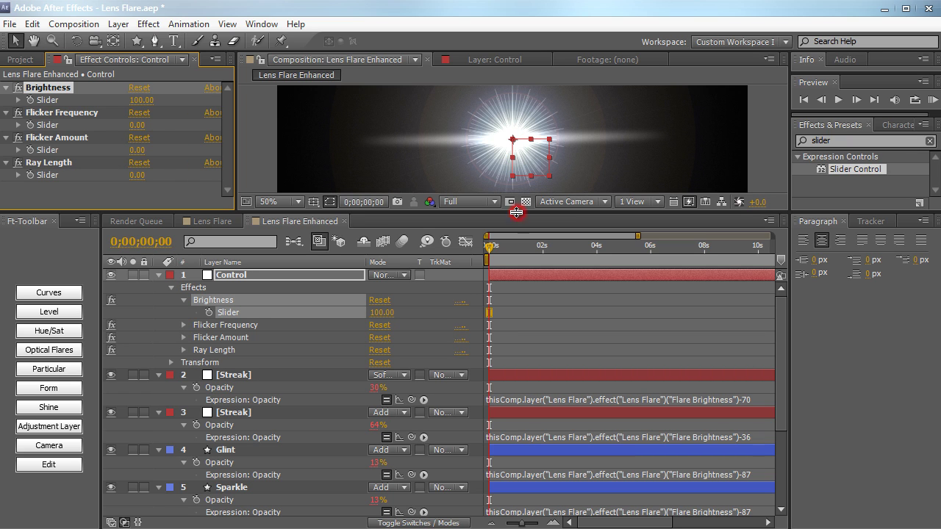
Test the flare with the Brightness slider lowered to about 89 and return the slider to 100
mouse_move(142, 100)
left_mouse_down()
mouse_move(106, 100)
mouse_move(153, 100)
mouse_move(141, 102)
left_mouse_up()
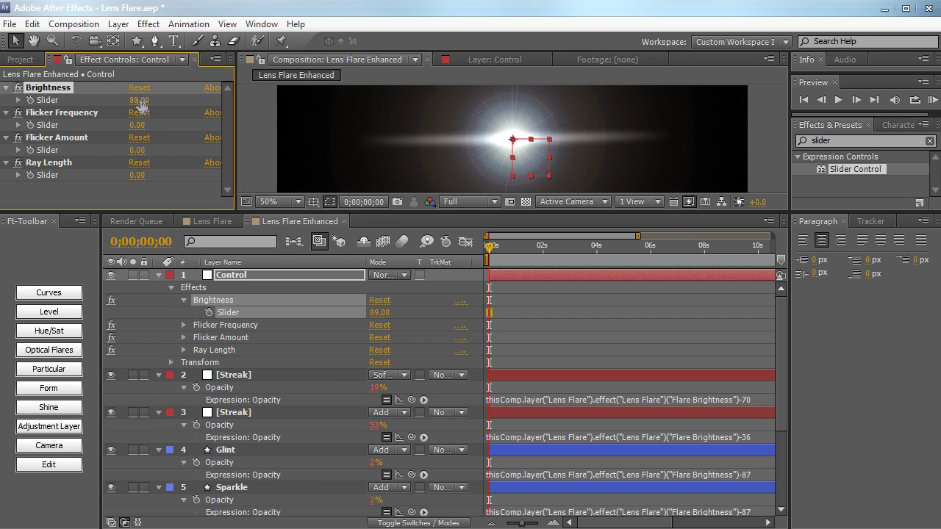
left_click(139, 100)
type("100")
key("Return")
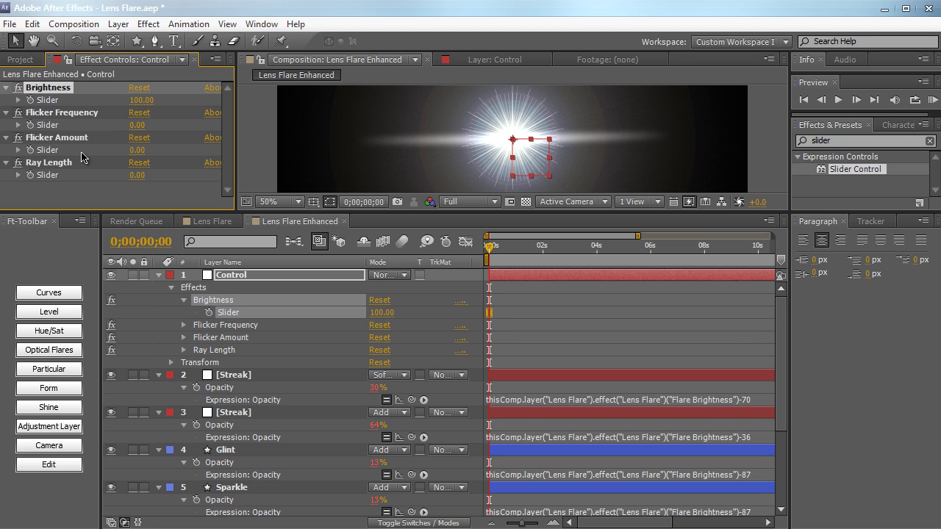
Collapse the Control's Brightness effect and reveal the Flicker Frequency and Flicker Amount sliders
left_click(183, 301)
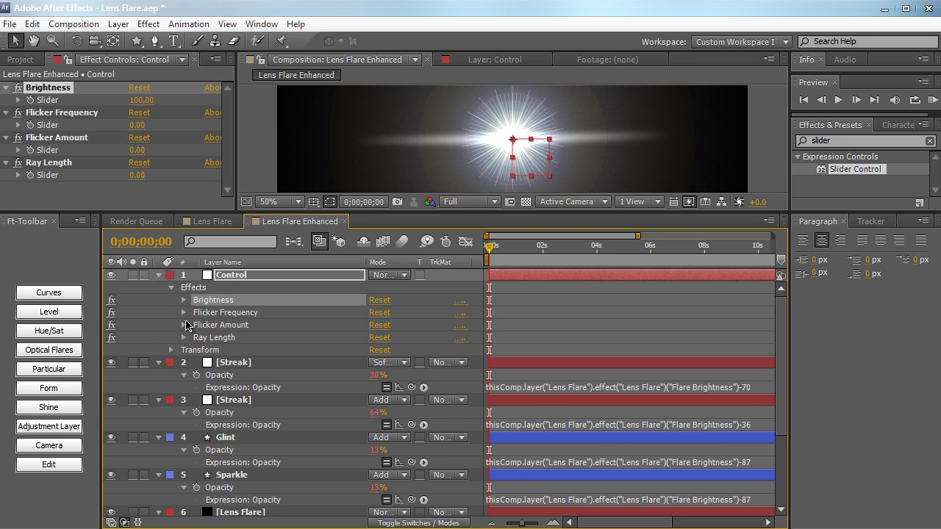
left_click(184, 312)
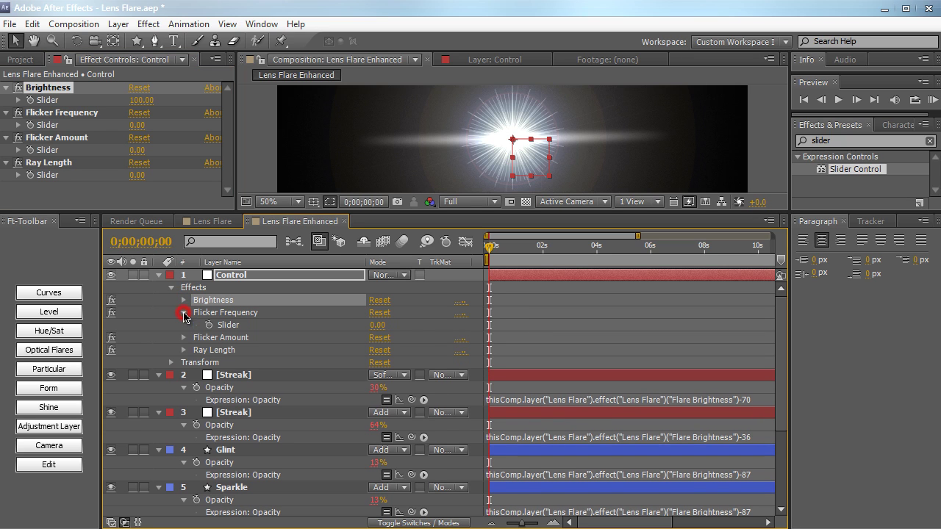
left_click(184, 339)
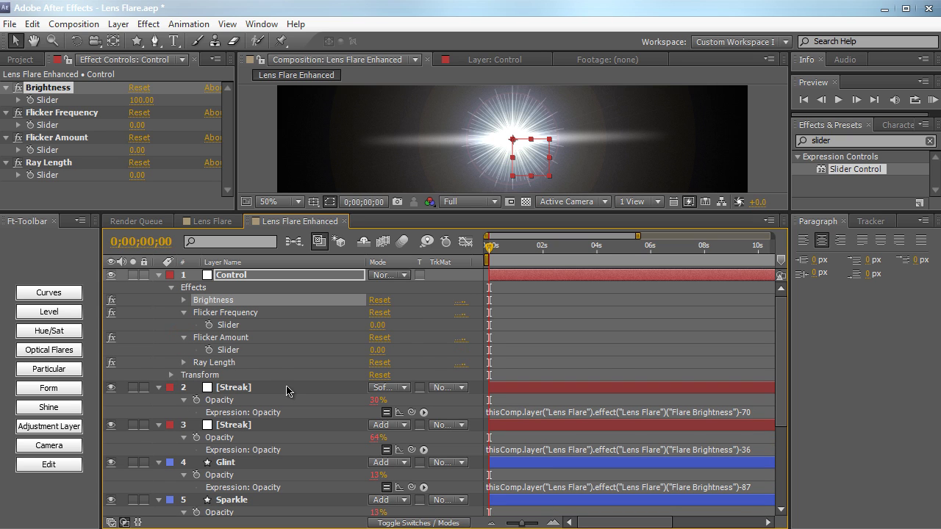
Collapse the properties of both Streak layers and the Glint and Sparkle layers
scroll(286, 391, "down", 2)
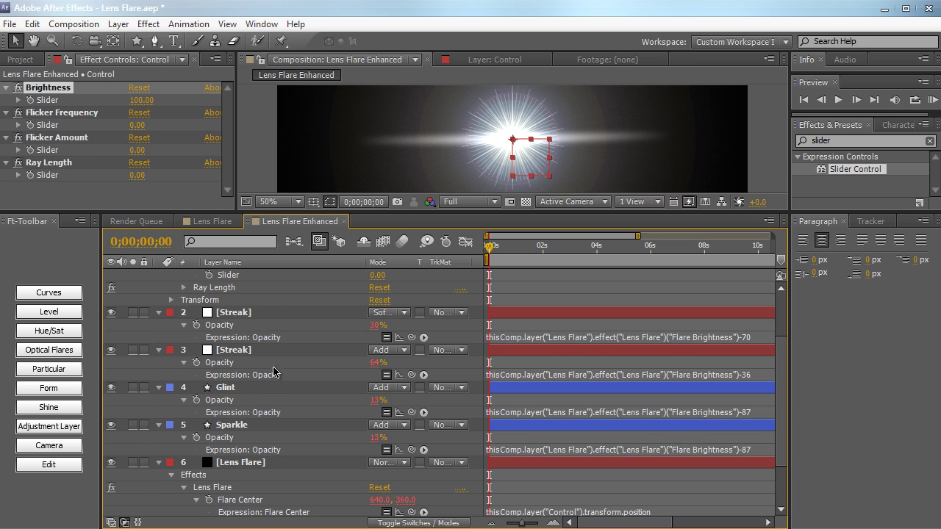
scroll(273, 390, "down", 2)
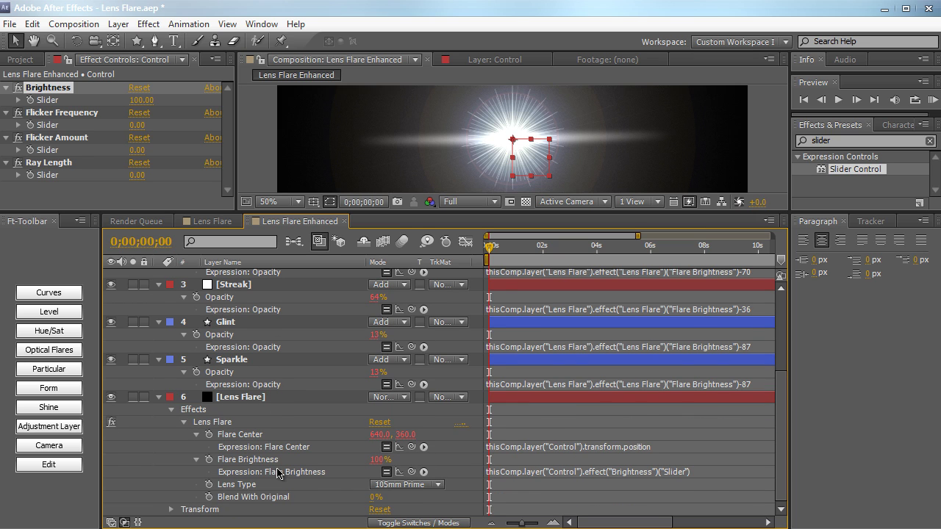
scroll(277, 414, "up", 4)
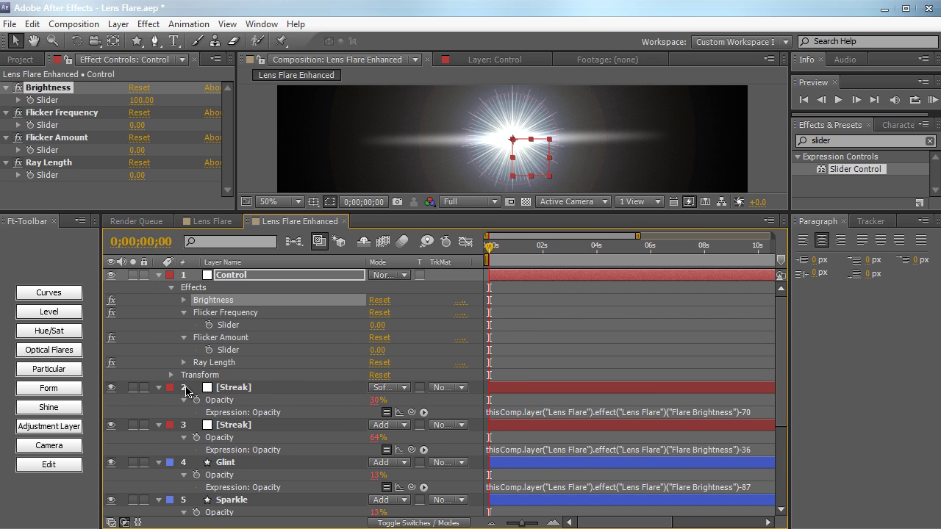
left_click(159, 389)
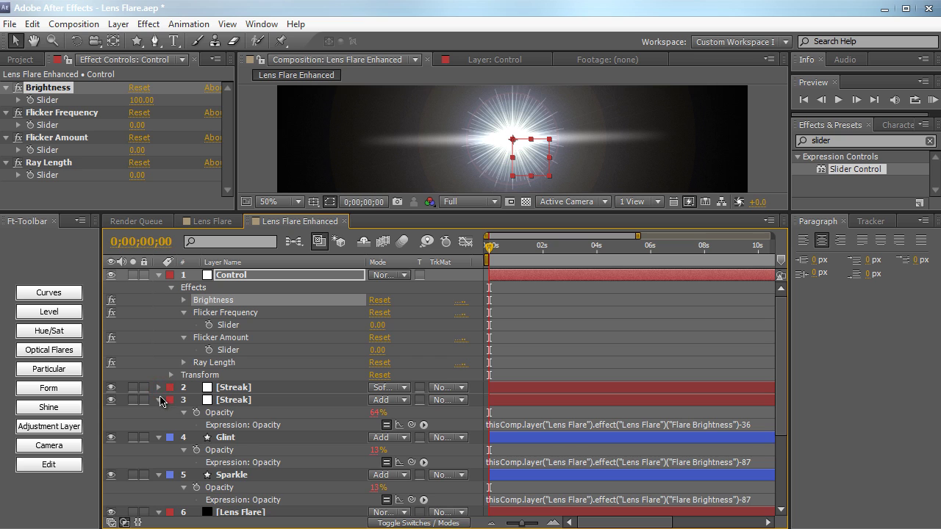
left_click(159, 401)
left_click(159, 400)
left_click(158, 400)
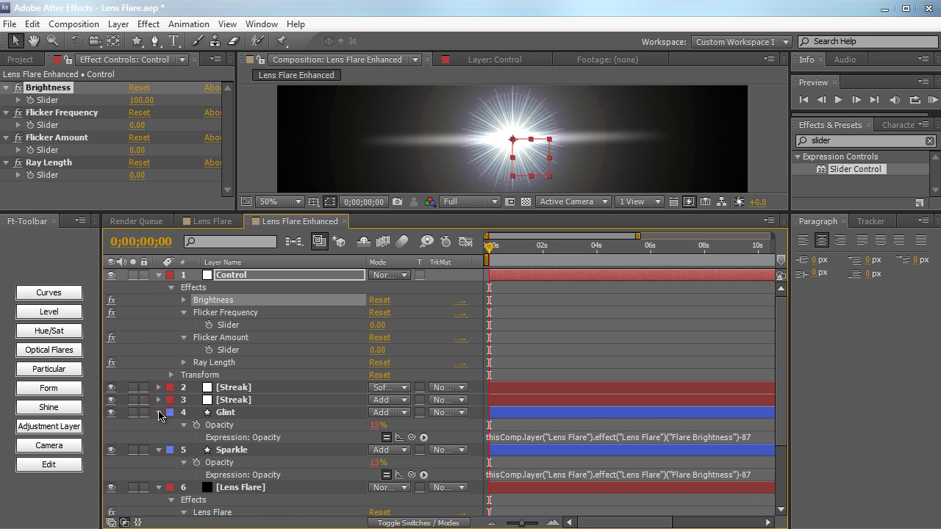
left_click(159, 412)
left_click(159, 425)
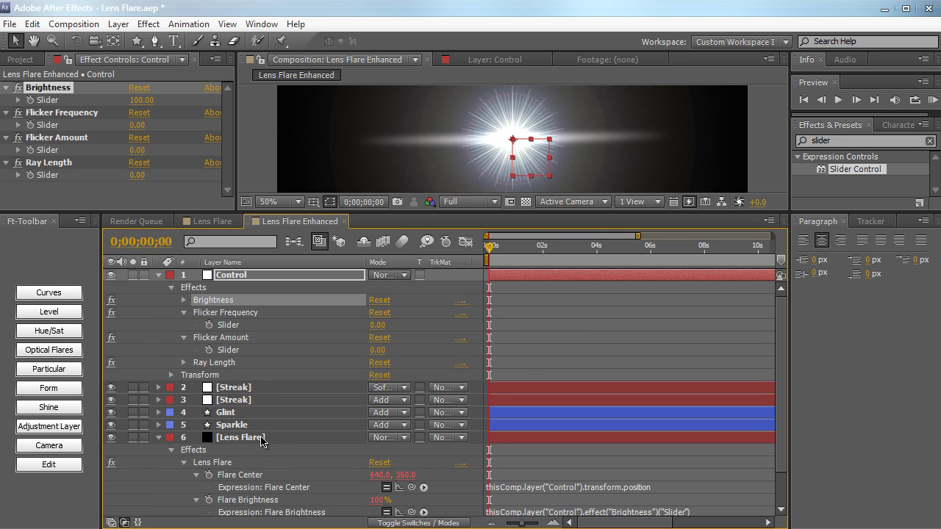
Enlarge the Lens Flare's Flare Brightness expression field to fit several lines and maximize the timeline
scroll(261, 441, "down", 1)
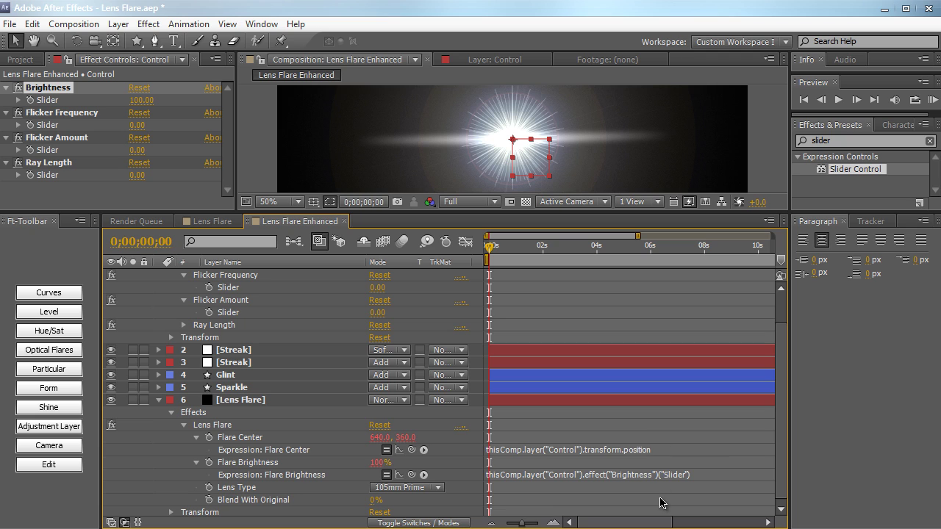
left_click(264, 464)
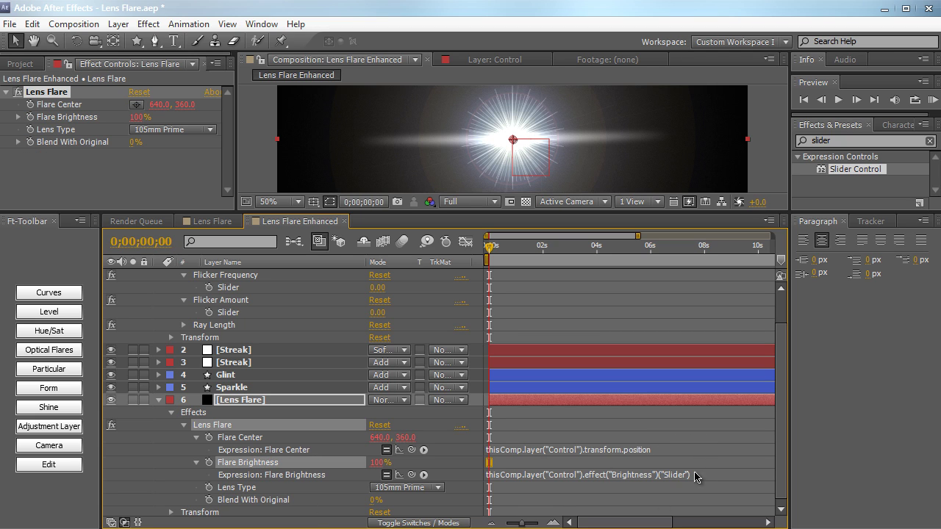
left_click(611, 475)
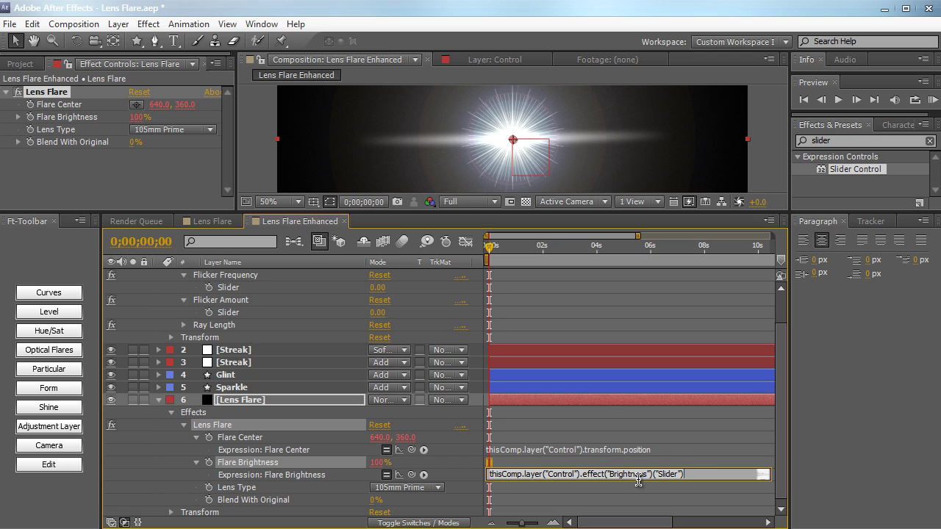
left_click_drag(637, 480, 632, 509)
type("`")
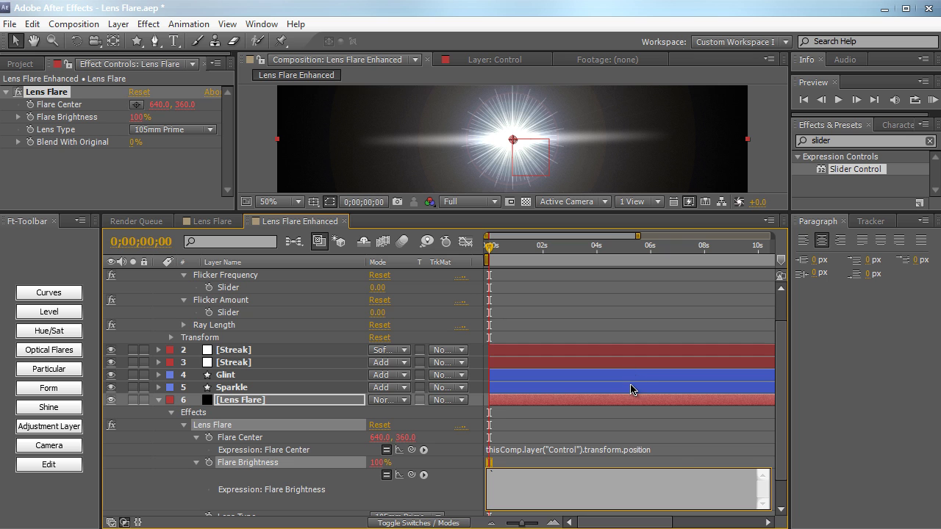
type("thisComp.layer(\"Control\").effect(\"Brightness\")(\"Slider\")")
left_click(635, 429)
key("grave")
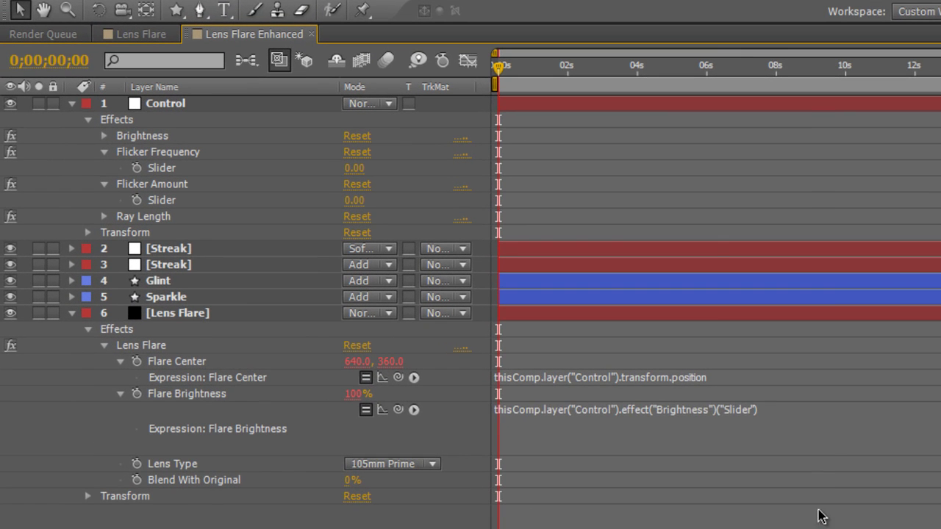
End the Flare Brightness expression's slider link with a semicolon and add a second line reading wiggle(2,50)
left_click(640, 367)
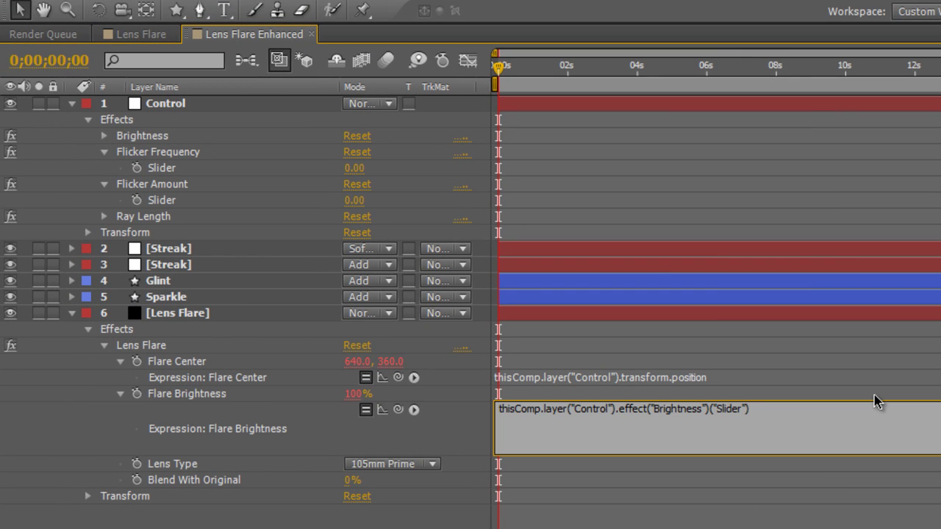
type(";")
key("Return")
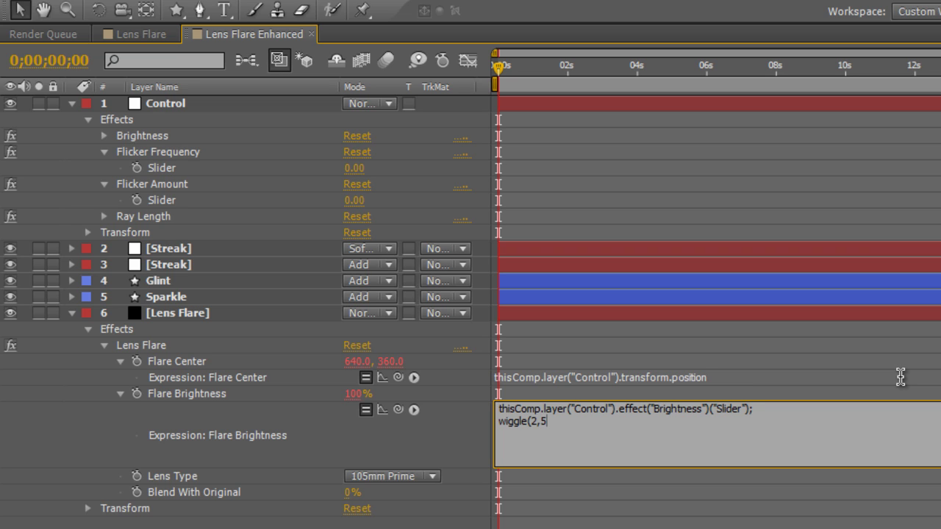
type("0)")
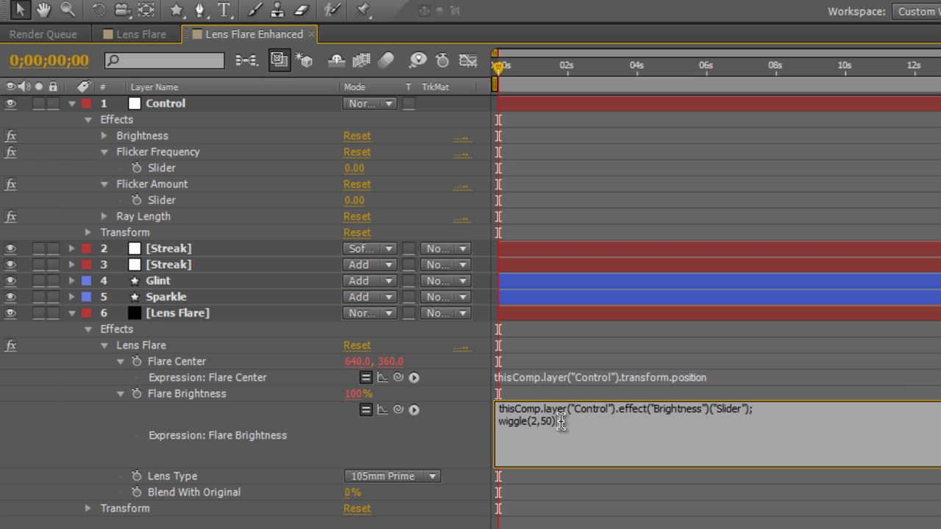
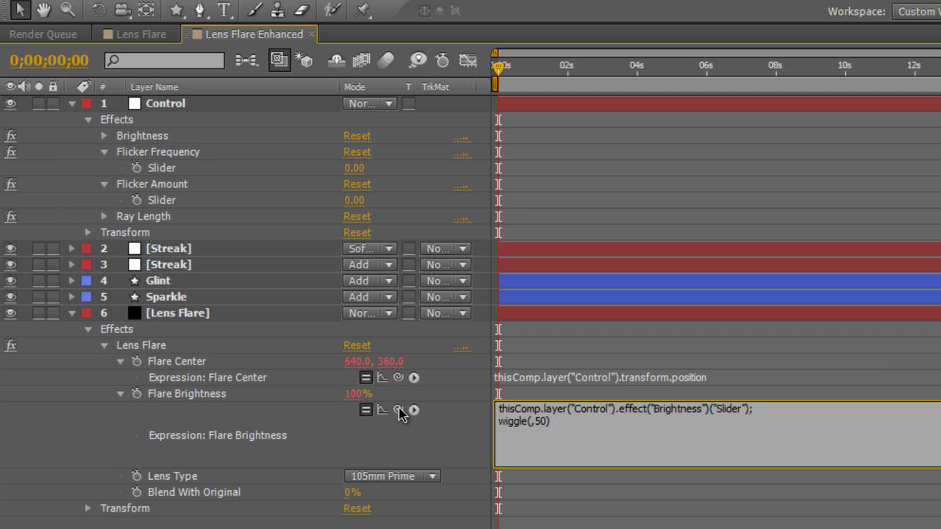
Link the wiggle's frequency and amount in the Flare Brightness expression to the Control's Flicker Frequency and Flicker Amount sliders
left_click_drag(397, 410, 246, 178)
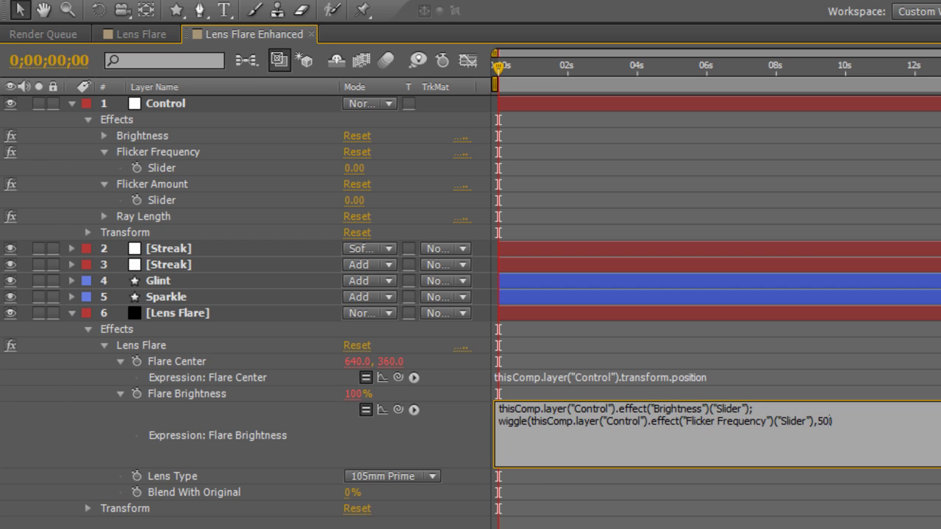
key("BackSpace")
key("BackSpace")
left_click_drag(398, 410, 275, 206)
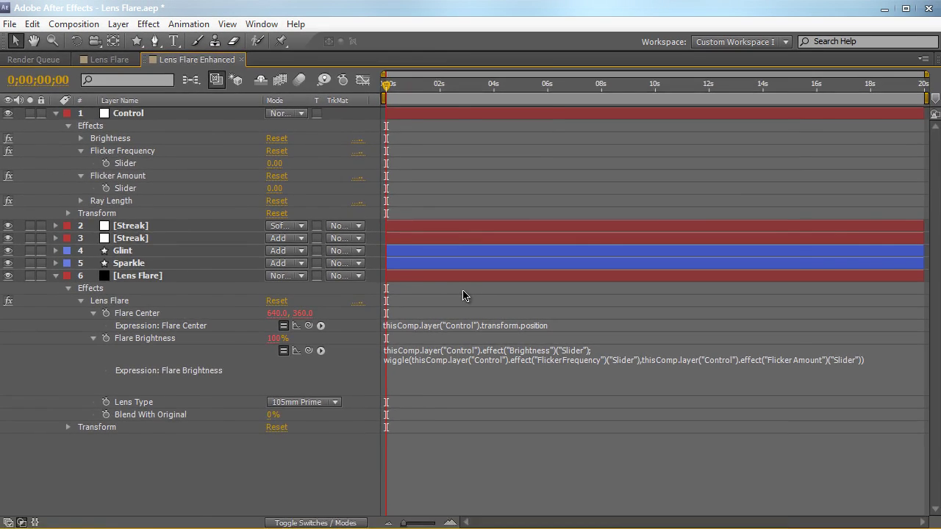
key("grave")
Set the Control's Flicker Frequency slider to 5 and its Flicker Amount slider to 30
left_click_drag(488, 249, 624, 249)
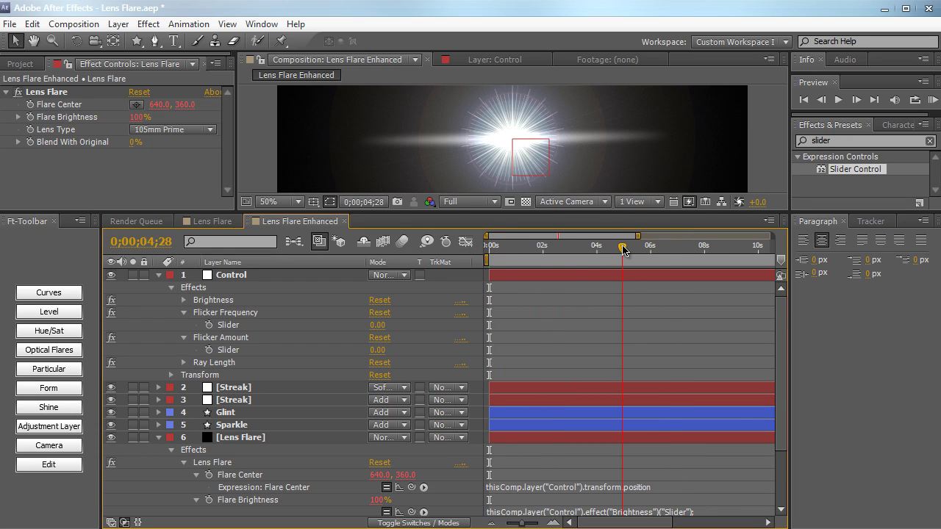
left_click(268, 276)
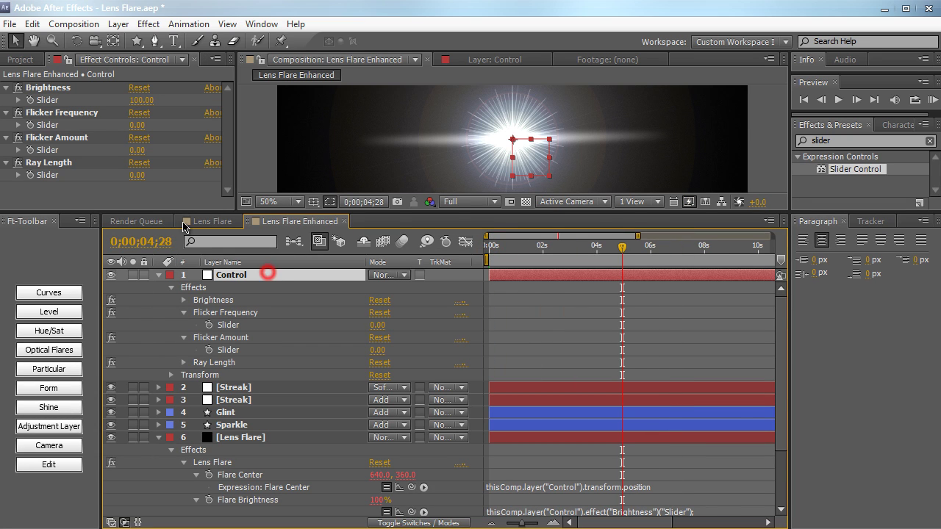
left_click(139, 126)
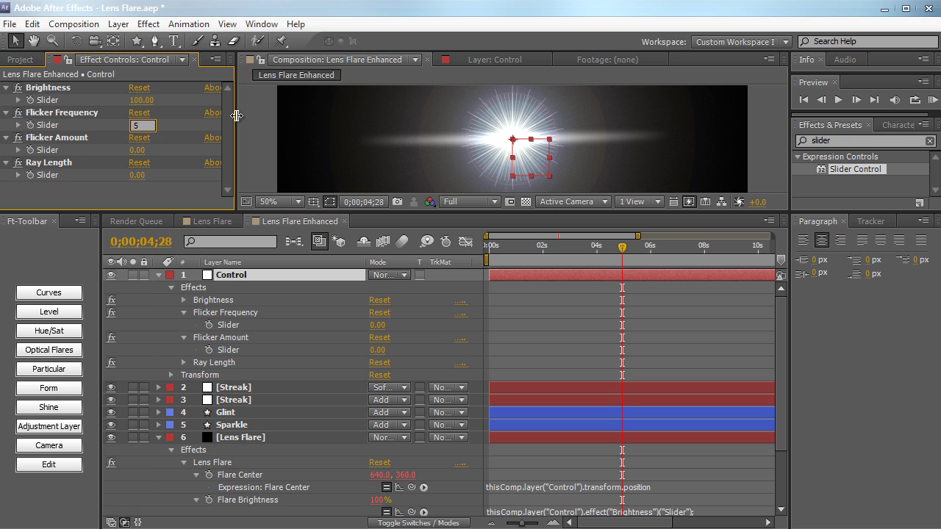
type("5")
key("Return")
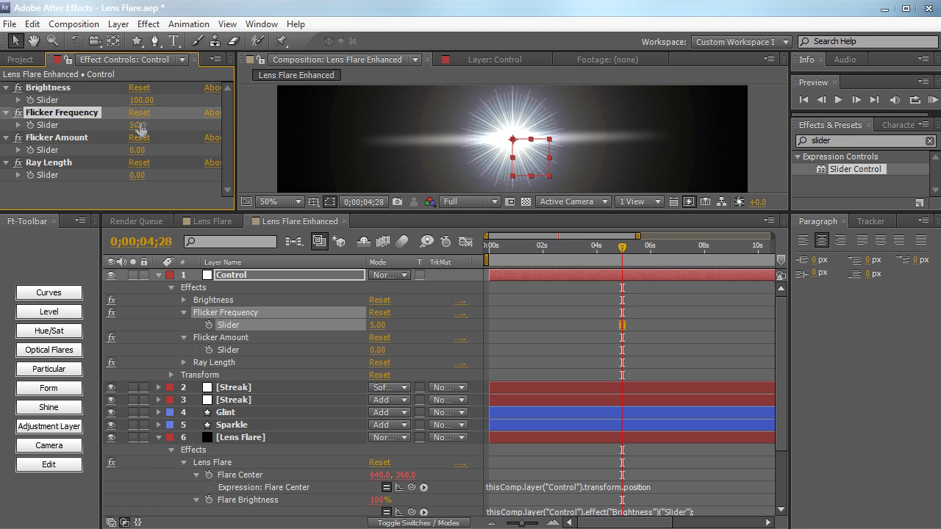
left_click(137, 150)
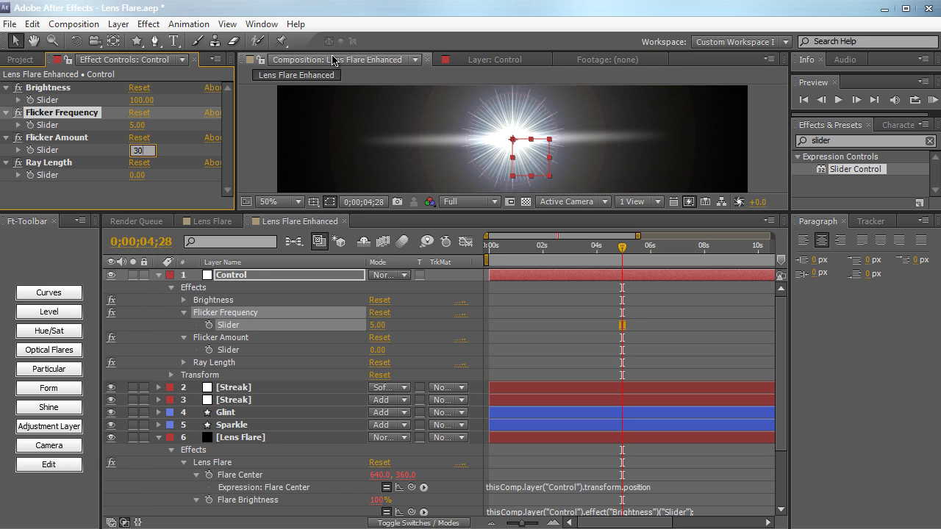
key("Return")
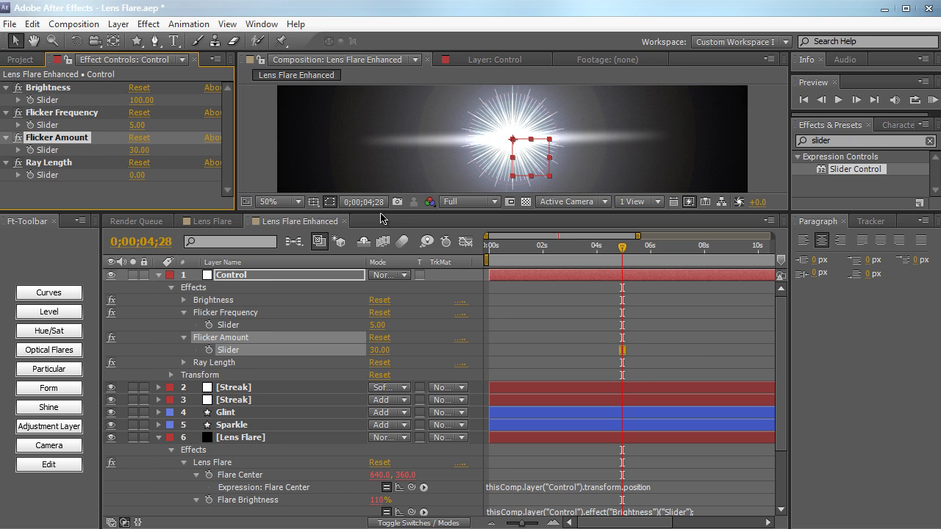
Play a RAM preview of the flickering flare and check the frame at 0;00;03;21
left_click_drag(381, 218, 381, 261)
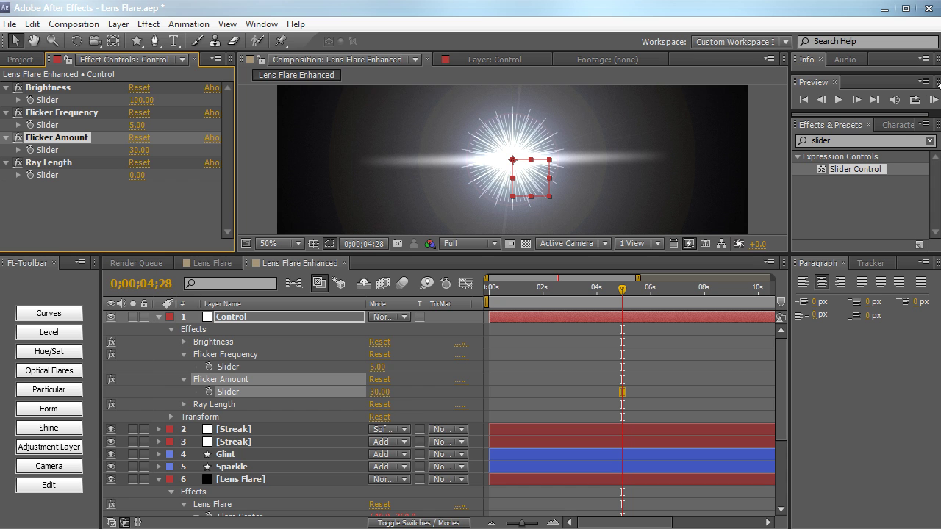
left_click(932, 100)
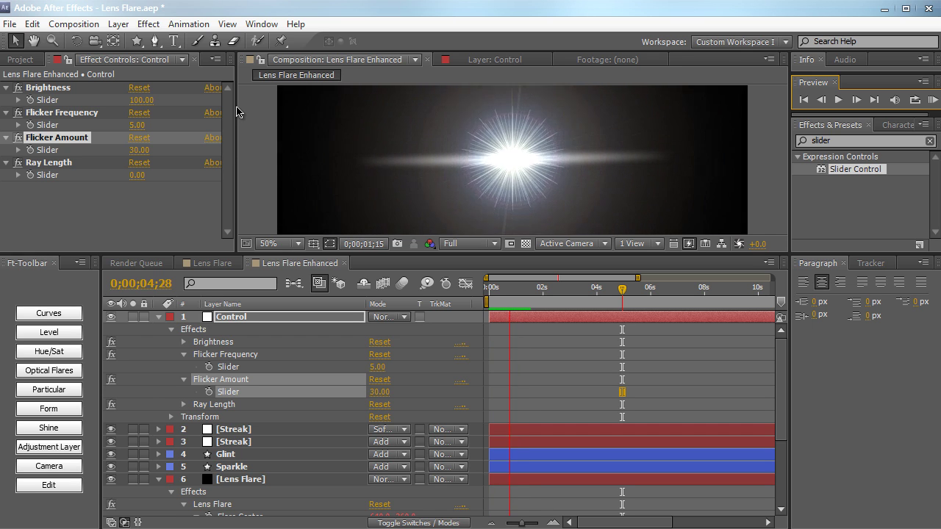
left_click(247, 185)
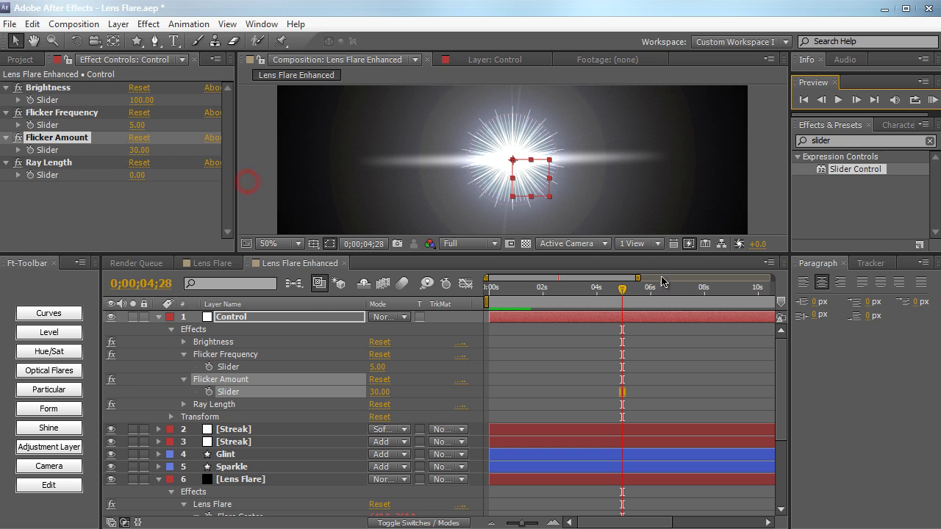
left_click_drag(622, 302, 589, 289)
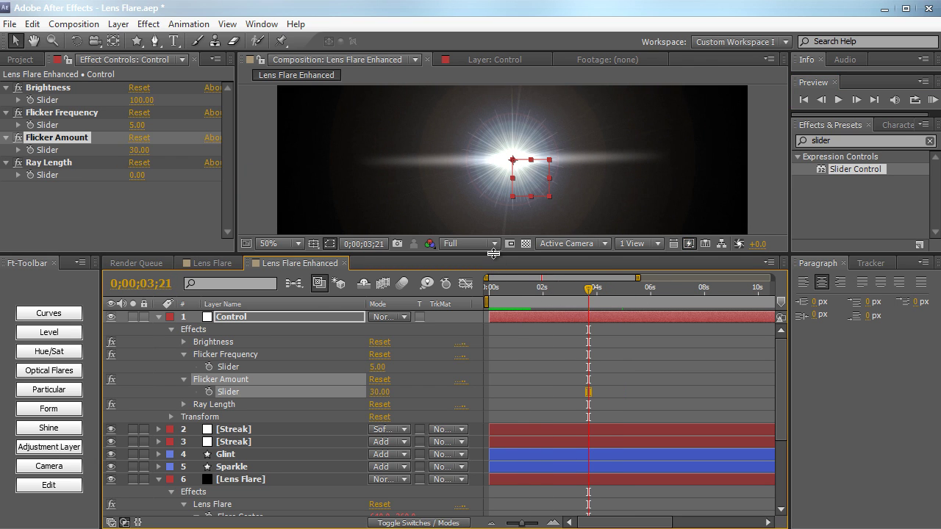
Collapse the Control layer's properties and adjust the height of the composition viewer
left_click_drag(494, 253, 494, 212)
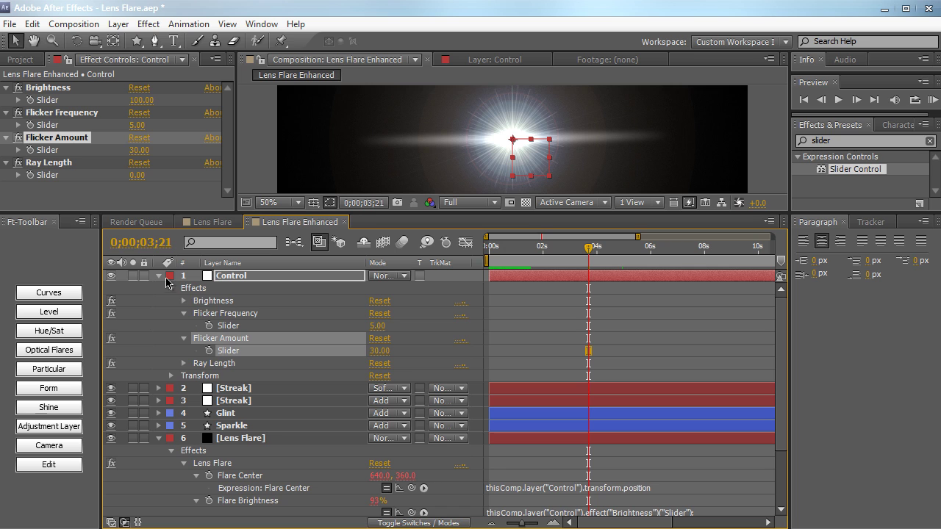
left_click(158, 276)
left_click_drag(518, 216, 514, 248)
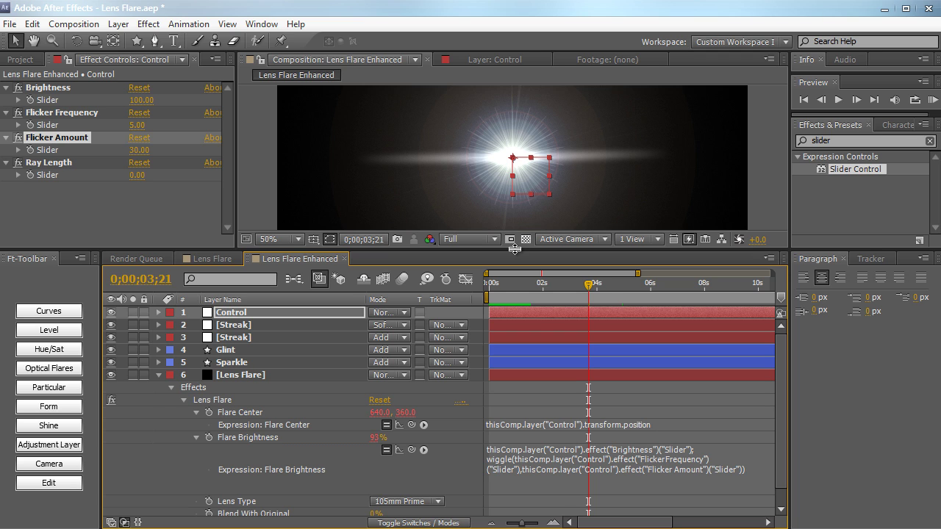
Add an adjustment layer above the Control layer and name it Shine
left_click(49, 444)
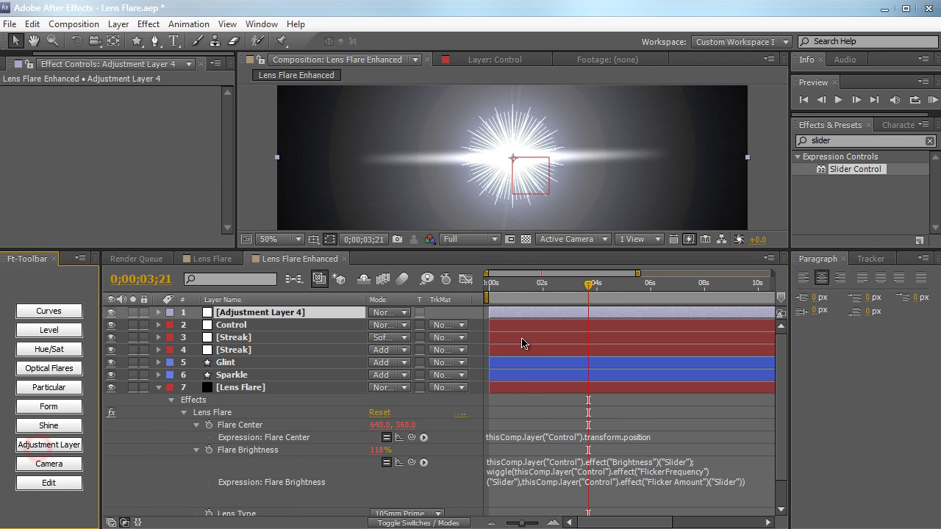
left_click(320, 312)
key("Return")
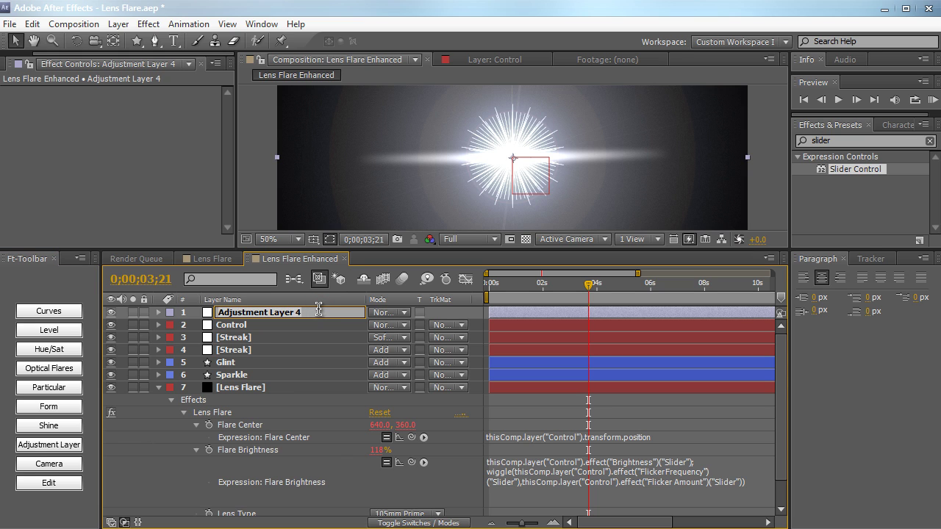
type("Shine")
key("Return")
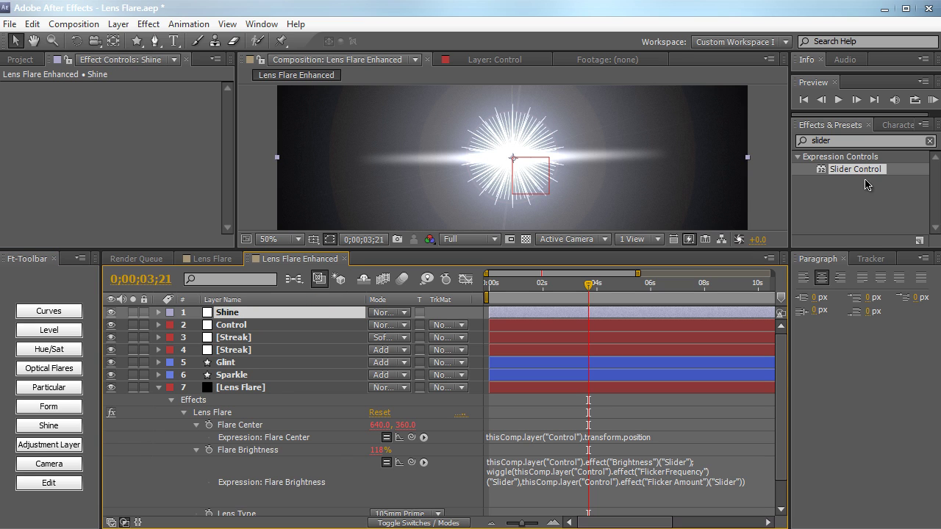
Apply the Trapcode Shine effect to the Shine layer and set its Transfer Mode to Add
left_click(866, 140)
type("shine")
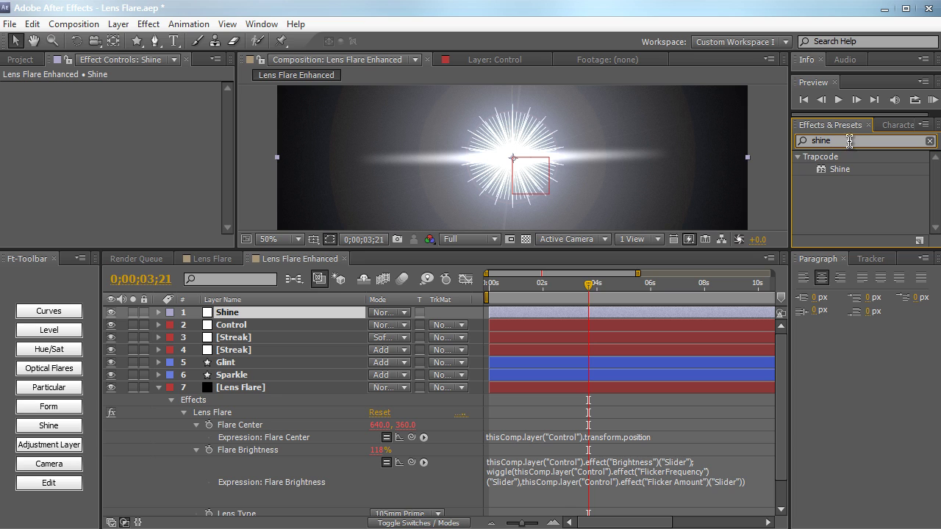
left_click_drag(844, 169, 679, 191)
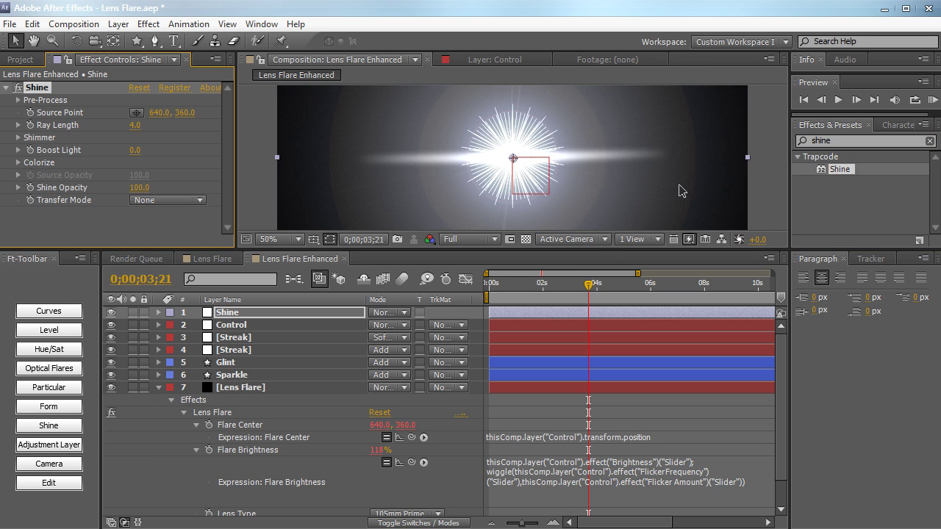
left_click_drag(594, 249, 577, 321)
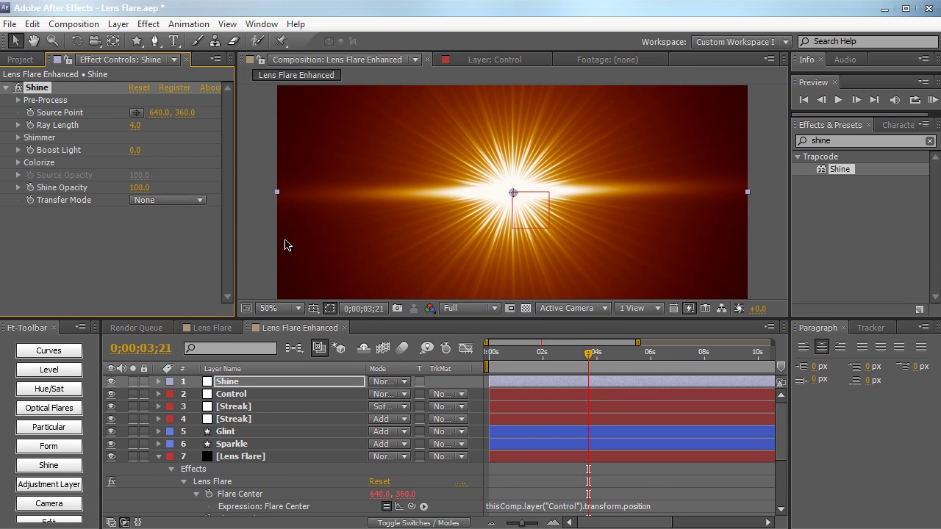
left_click(189, 205)
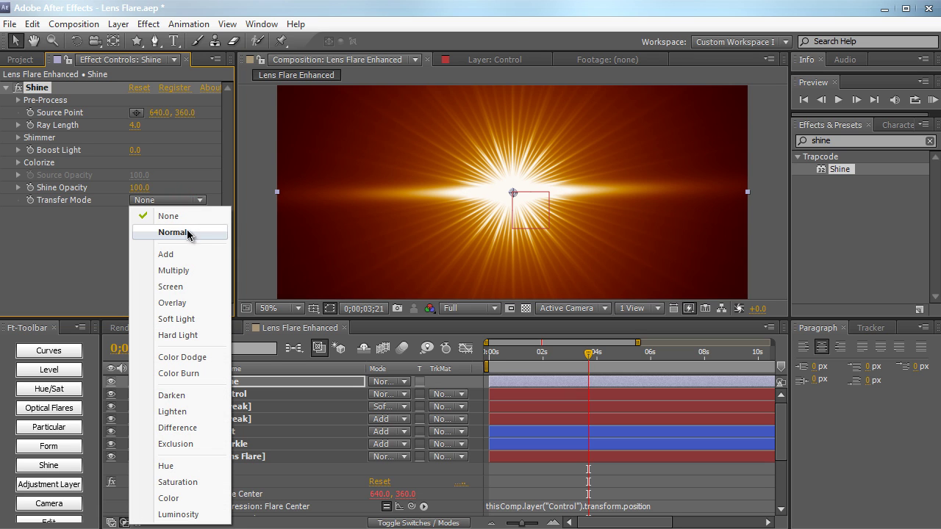
left_click(184, 254)
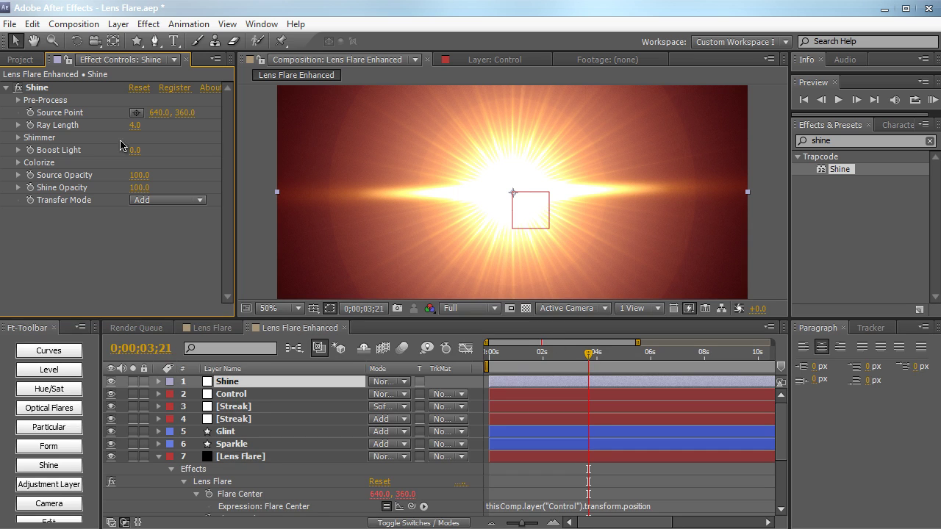
Try moving the Control null in the composition to test whether the Shine rays follow it
left_click(249, 394)
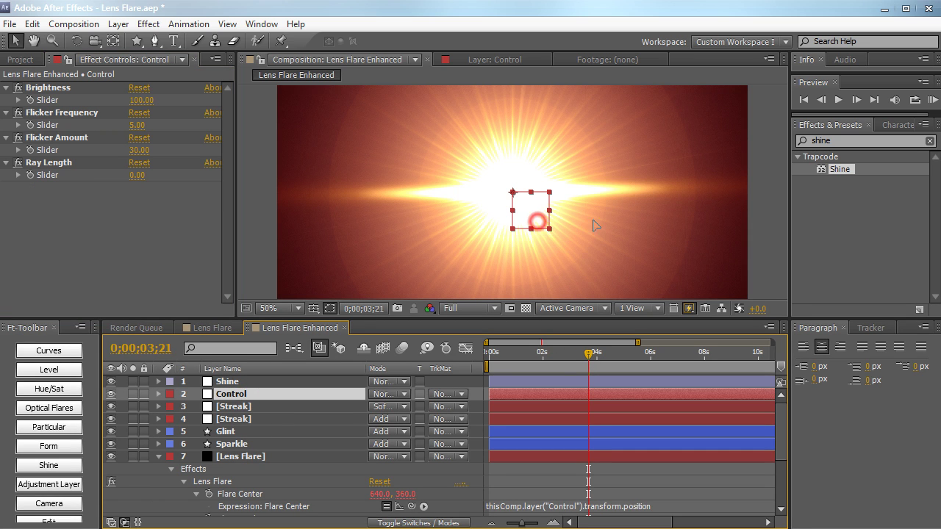
mouse_move(537, 218)
left_mouse_down()
mouse_move(662, 206)
mouse_move(672, 162)
mouse_move(577, 161)
mouse_move(507, 206)
mouse_move(496, 262)
mouse_move(583, 211)
mouse_move(466, 162)
mouse_move(582, 245)
mouse_move(580, 191)
mouse_move(495, 256)
mouse_move(596, 253)
mouse_move(538, 206)
mouse_move(595, 239)
mouse_move(469, 225)
mouse_move(583, 222)
mouse_move(508, 201)
mouse_move(609, 204)
mouse_move(565, 212)
mouse_move(570, 219)
mouse_move(550, 229)
left_mouse_up()
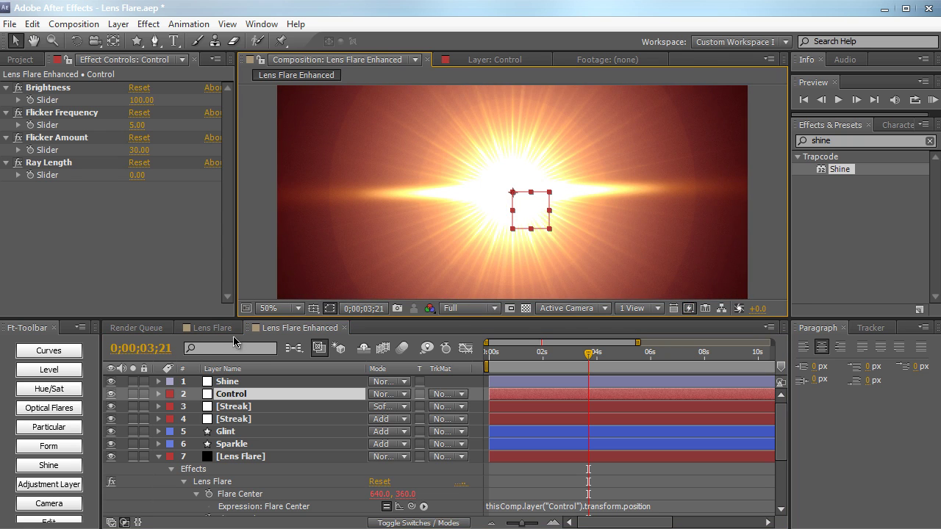
Expand the Shine effect's properties on the Shine layer and maximize the timeline
left_click(243, 381)
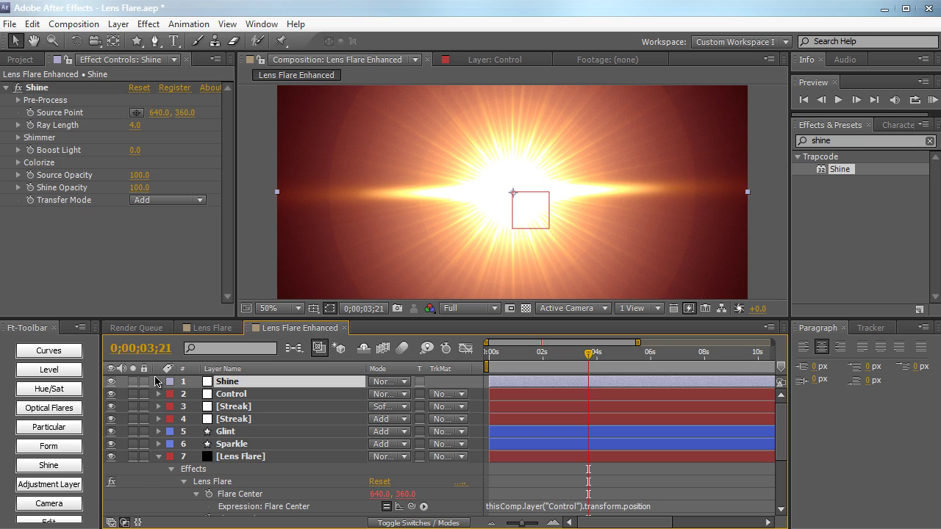
left_click(159, 381)
left_click(170, 395)
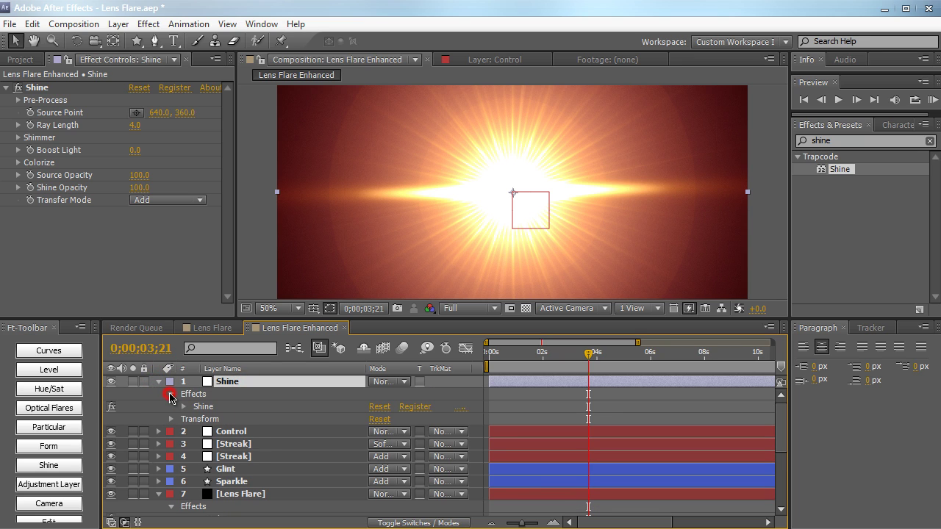
left_click(183, 407)
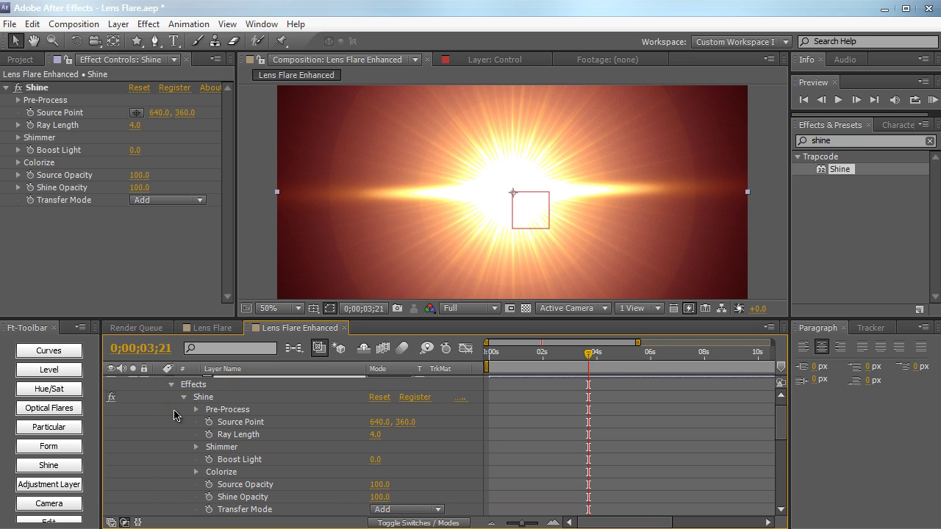
key("grave")
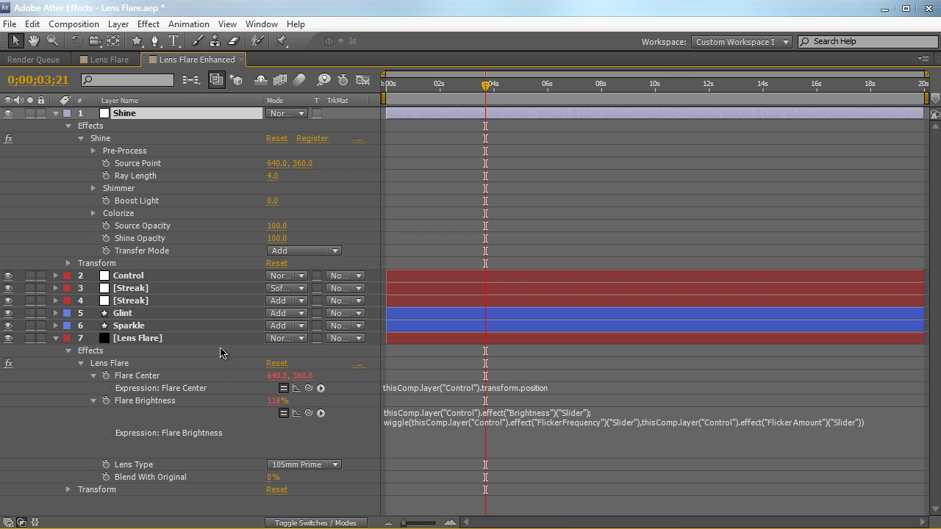
Link the Shine effect's Source Point by expression to the Lens Flare layer's Flare Center, and restore the timeline's size
left_click(136, 166)
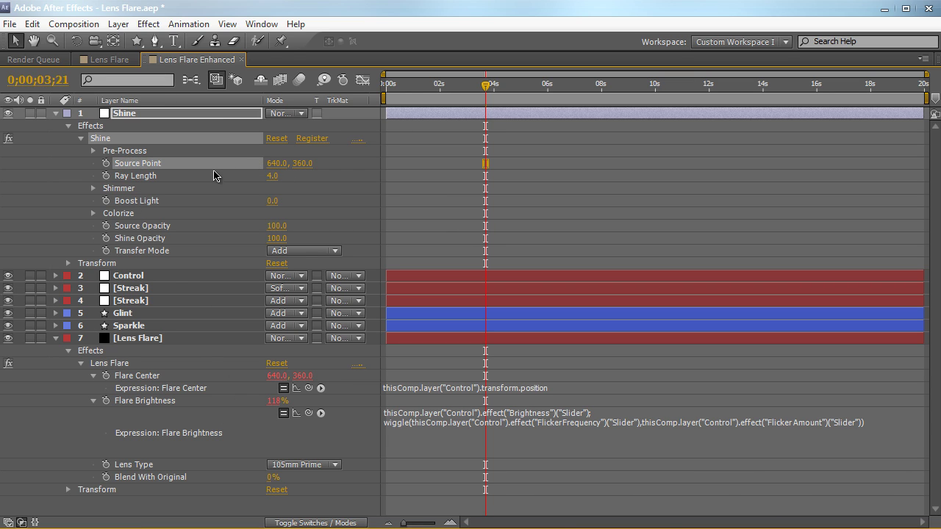
left_click(167, 277)
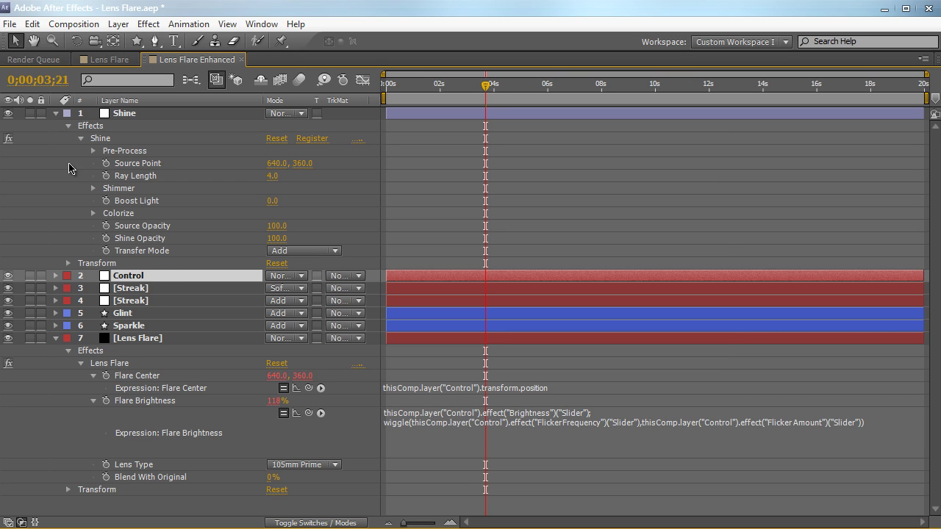
left_click(105, 163, "alt")
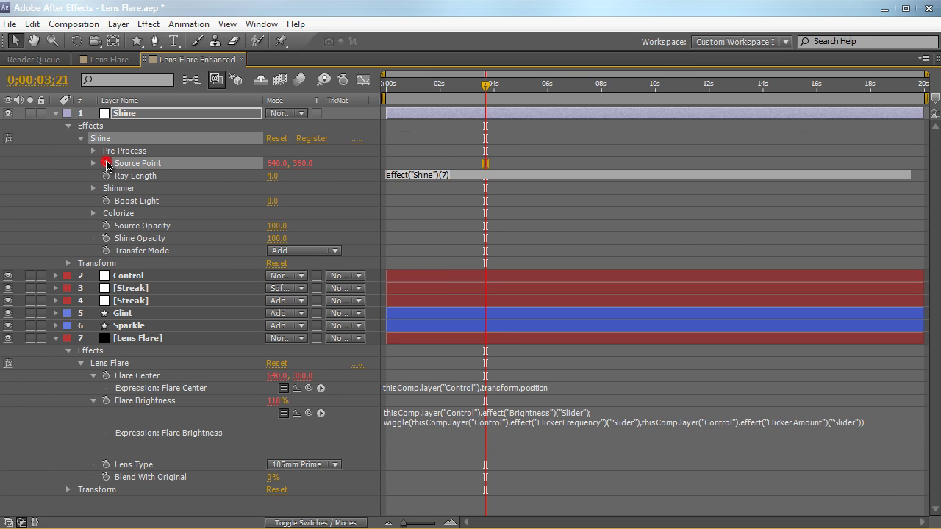
left_click_drag(308, 175, 210, 388)
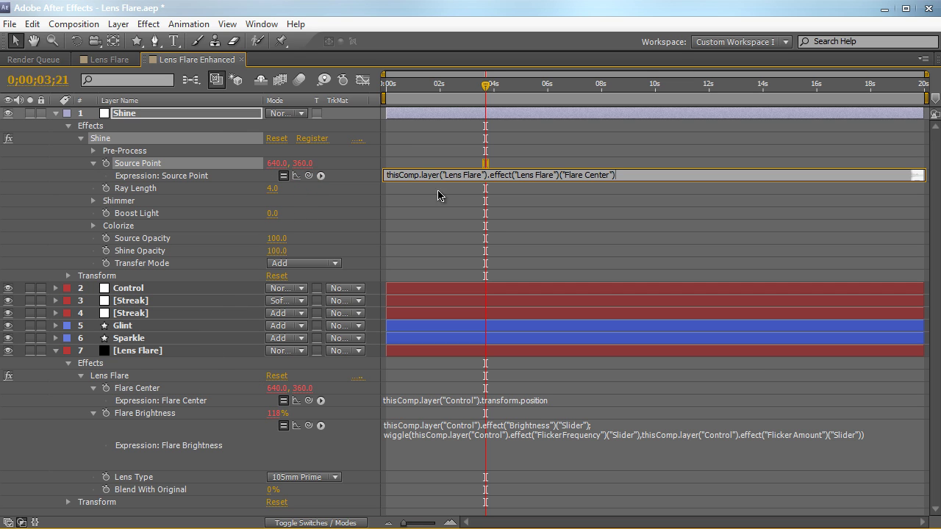
left_click(447, 118)
key("grave")
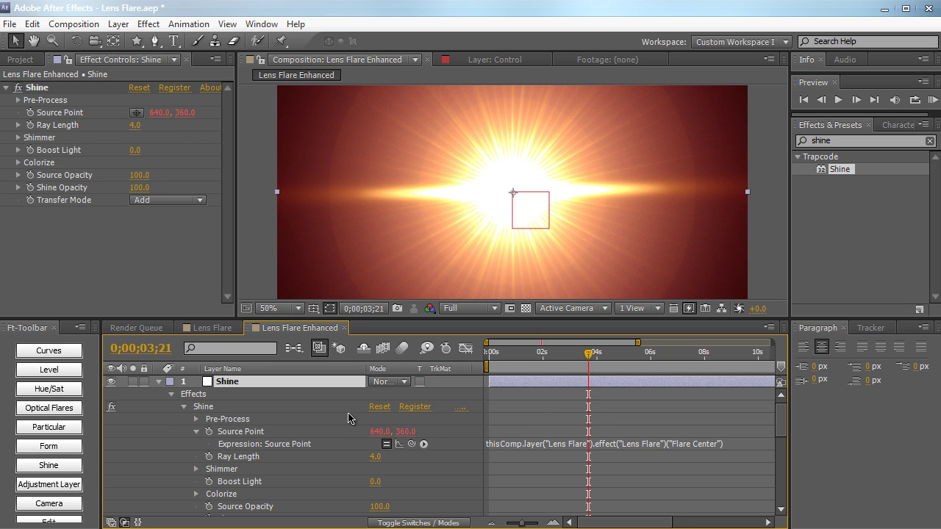
Collapse the Shine layer and move the Control layer above it in the layer stack
left_click(159, 384)
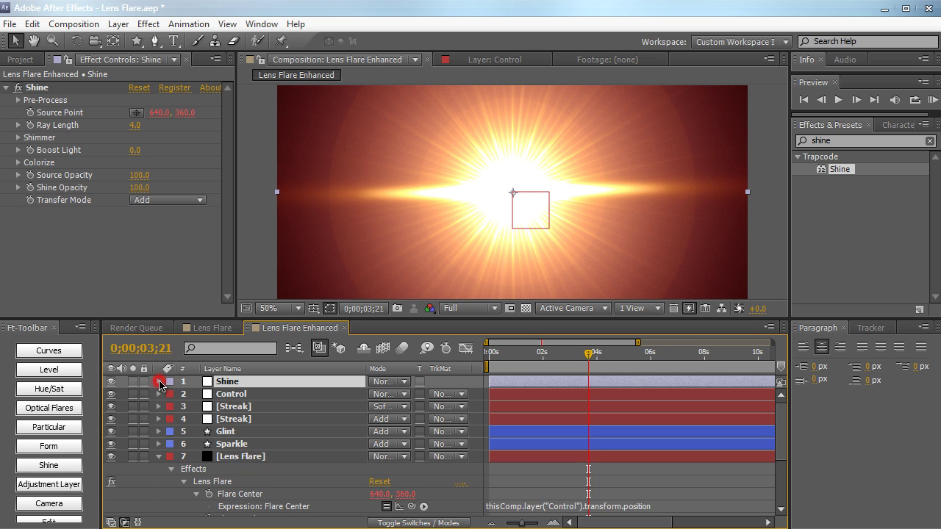
left_click(241, 391)
left_click_drag(242, 383, 243, 378)
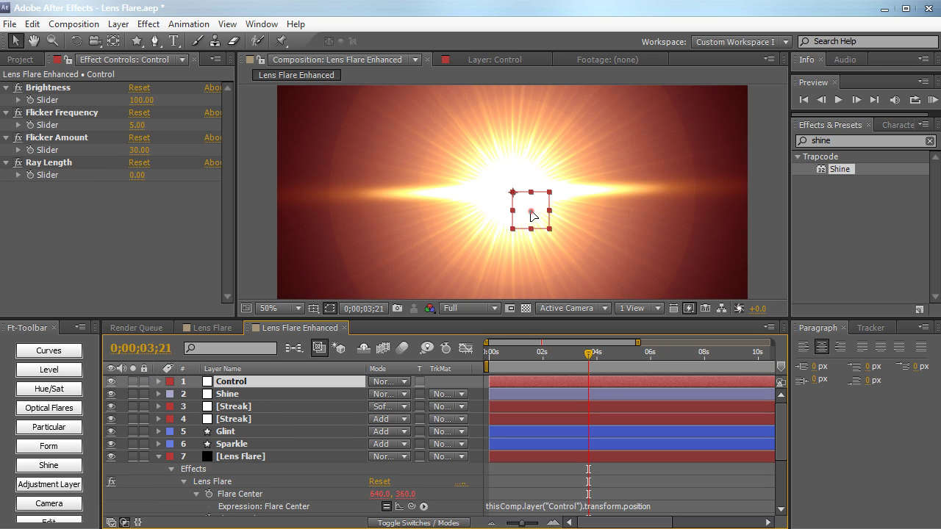
Try moving the Control null to about 852, 184 to test the rays, and compare the Shine and Control layers' effect settings
left_click_drag(532, 210, 638, 154)
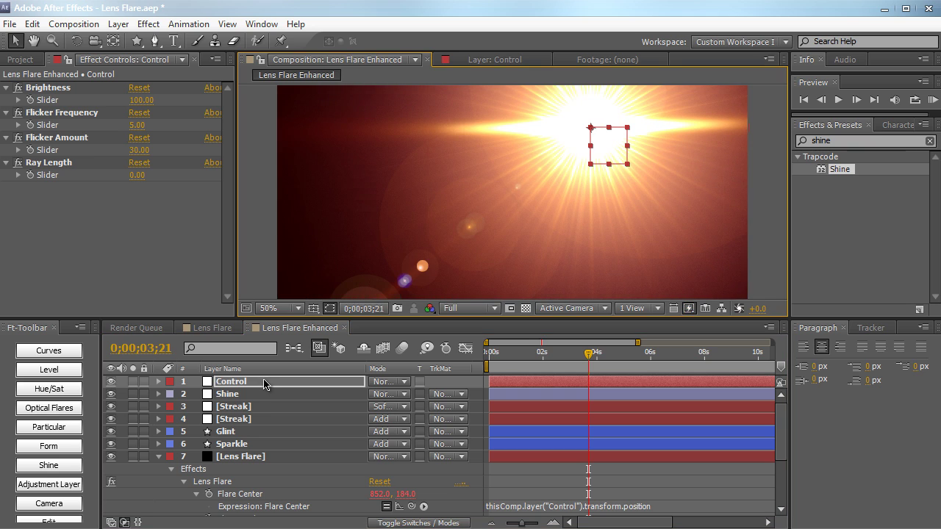
left_click(251, 397)
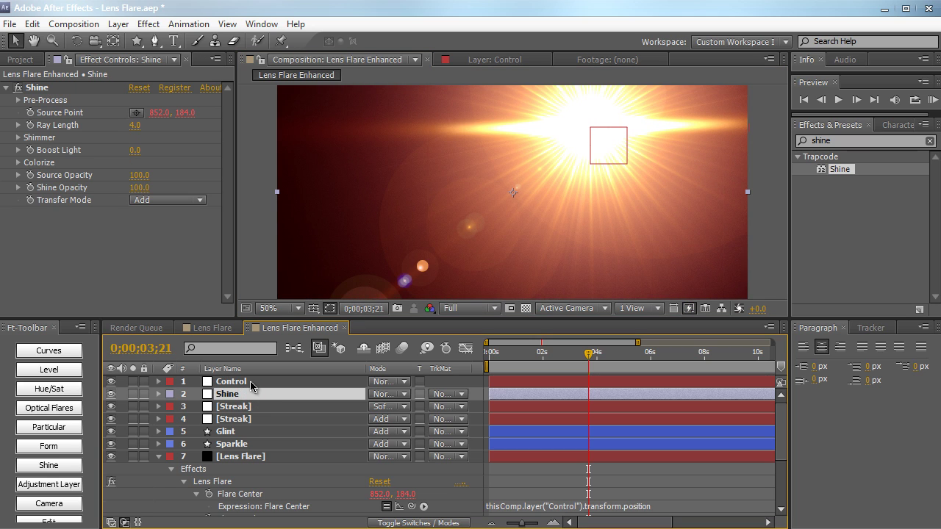
left_click(251, 383)
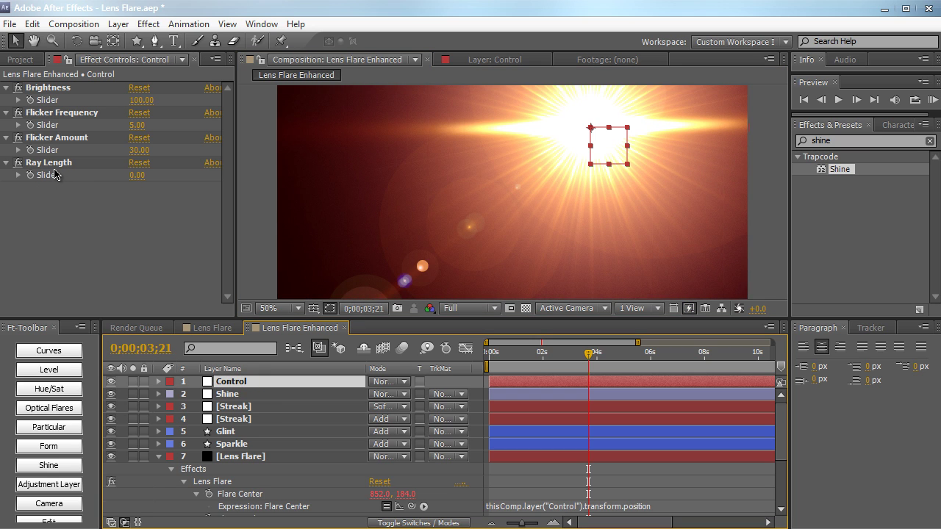
Expand the Control layer's effects, collapse both flicker sliders and reveal the Ray Length slider
left_click(157, 382)
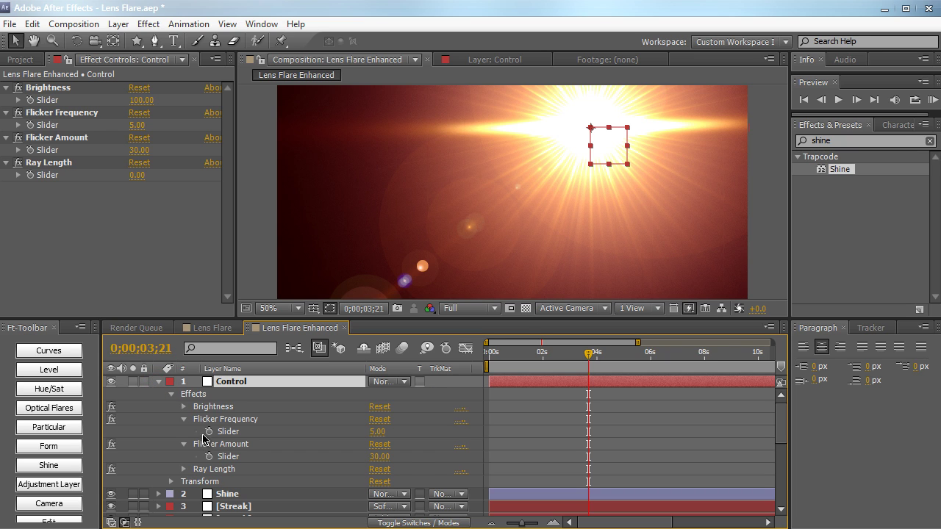
left_click(184, 420)
left_click(184, 432)
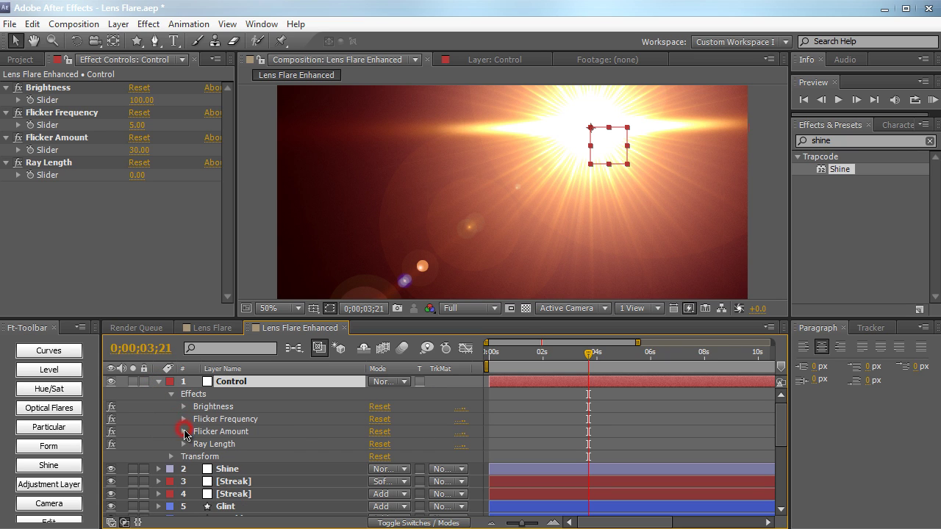
left_click(184, 444)
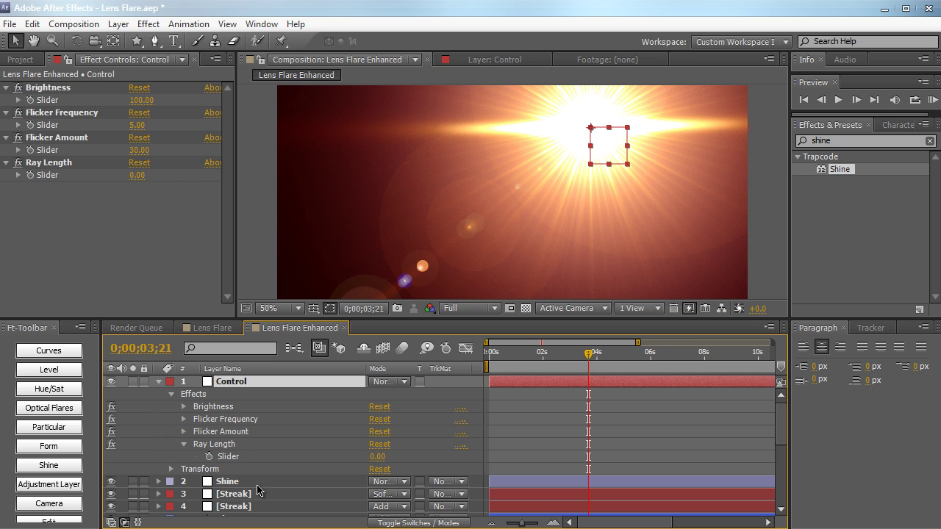
Expand the Shine layer's effect properties and maximize the timeline with the Control layer's Ray Length slider in view
left_click(254, 483)
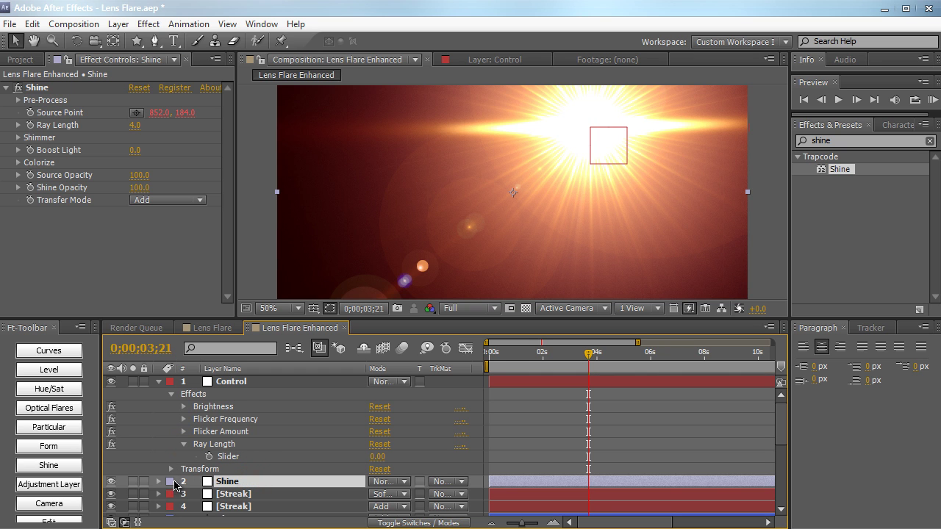
left_click(158, 481)
key("grave")
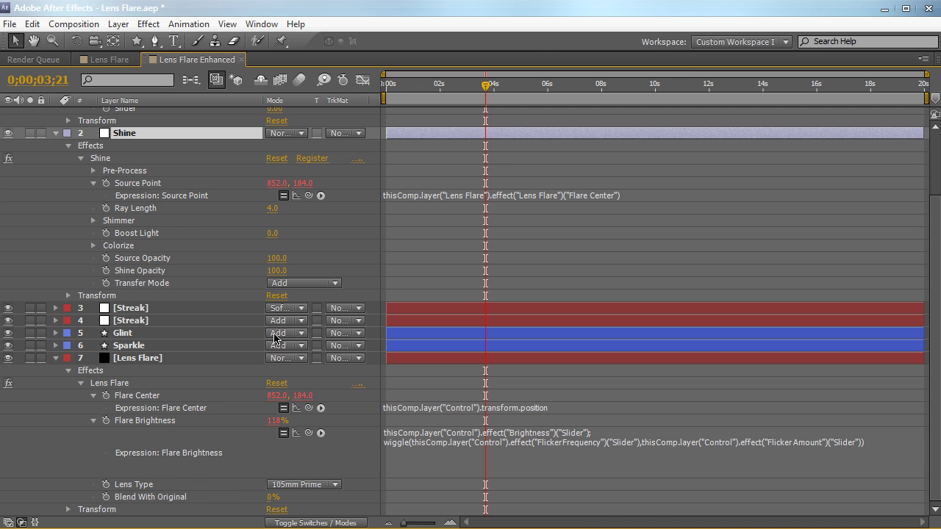
scroll(317, 314, "up", 5)
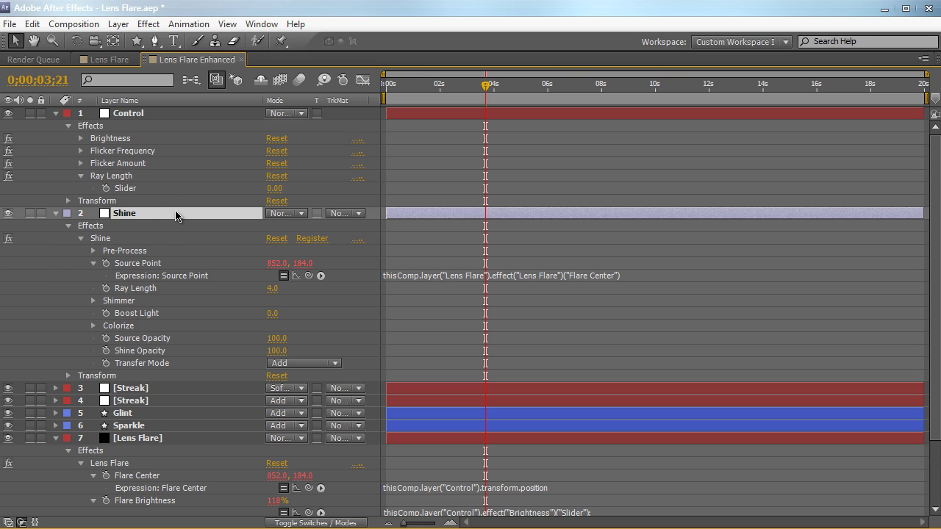
Link the Shine effect's Ray Length by expression to the Control layer's Ray Length slider, and restore the timeline's size
left_click(106, 288, "alt")
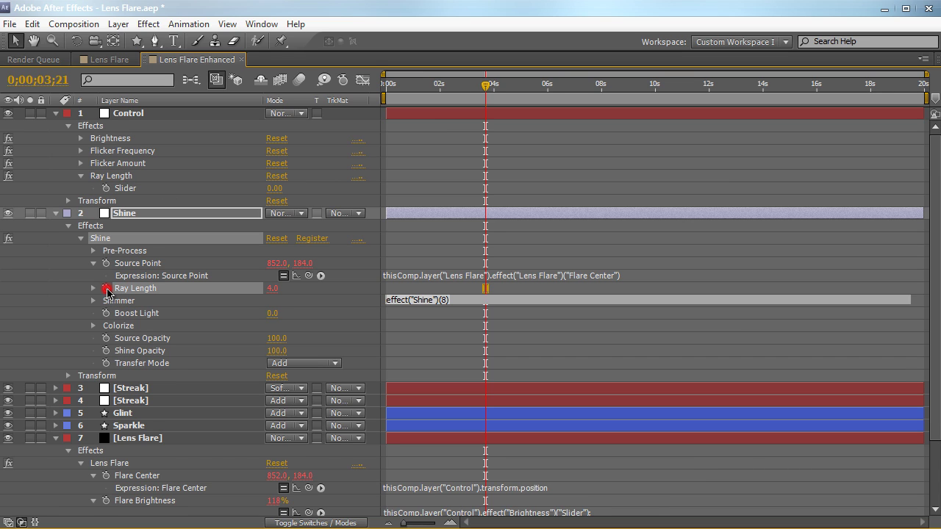
left_click_drag(308, 301, 188, 192)
left_click(427, 156)
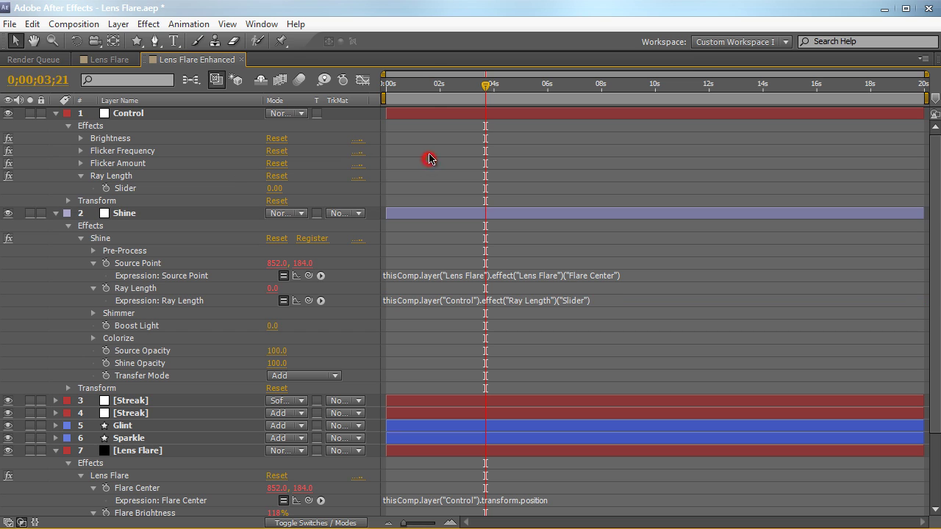
key("grave")
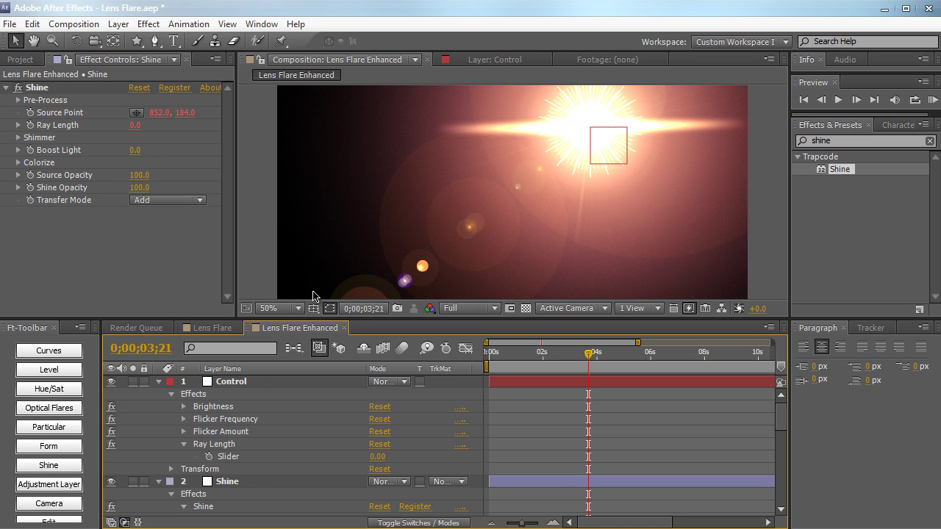
Try moving the Control null back toward the middle of the composition to test the flare with the linked ray length
left_click(228, 383)
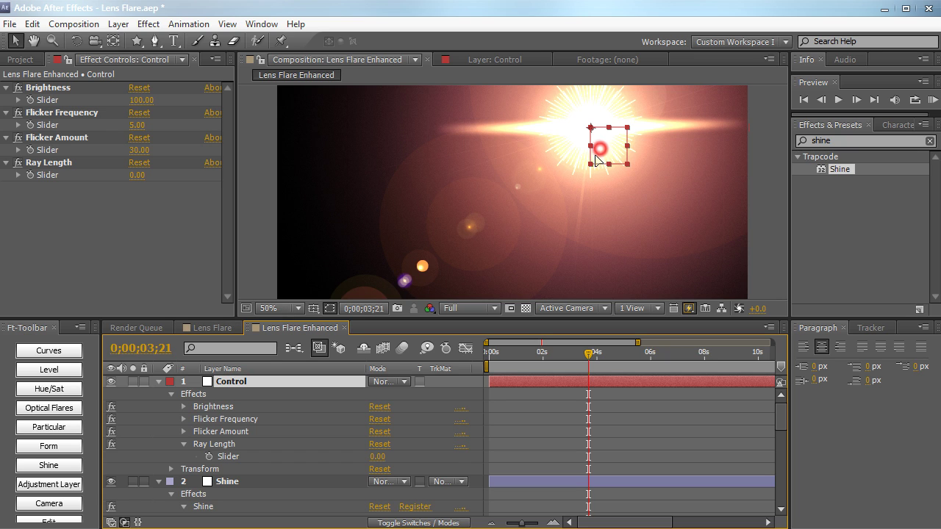
left_click_drag(593, 150, 564, 172)
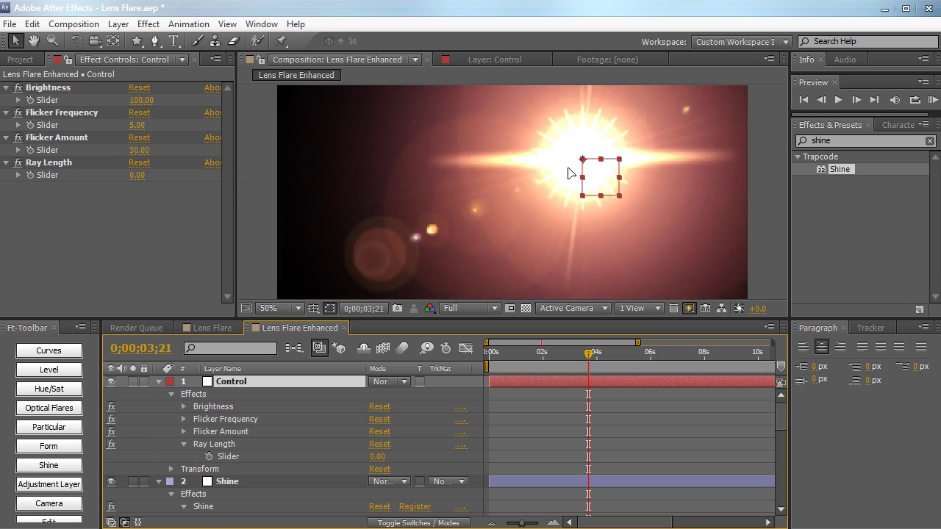
left_click_drag(533, 232, 503, 200)
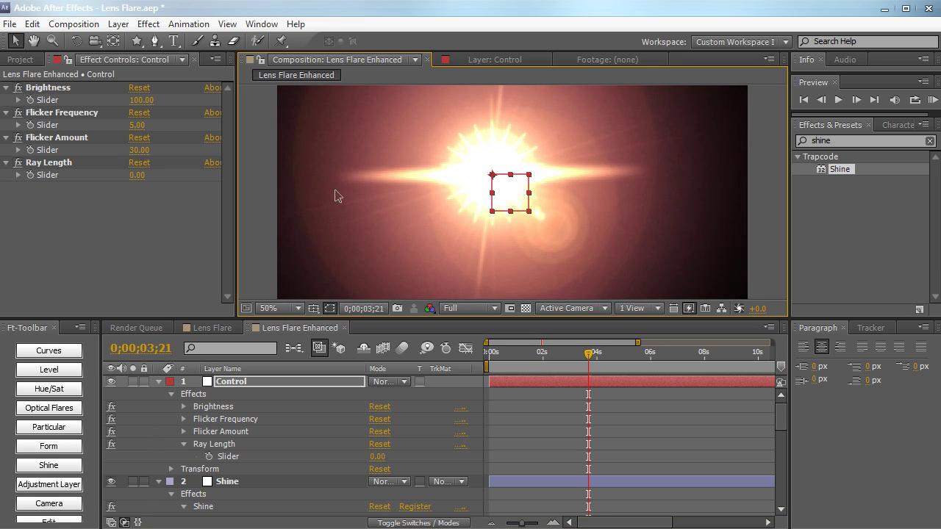
Try the Control layer's Ray Length slider at 5 and at 3
left_click(136, 175)
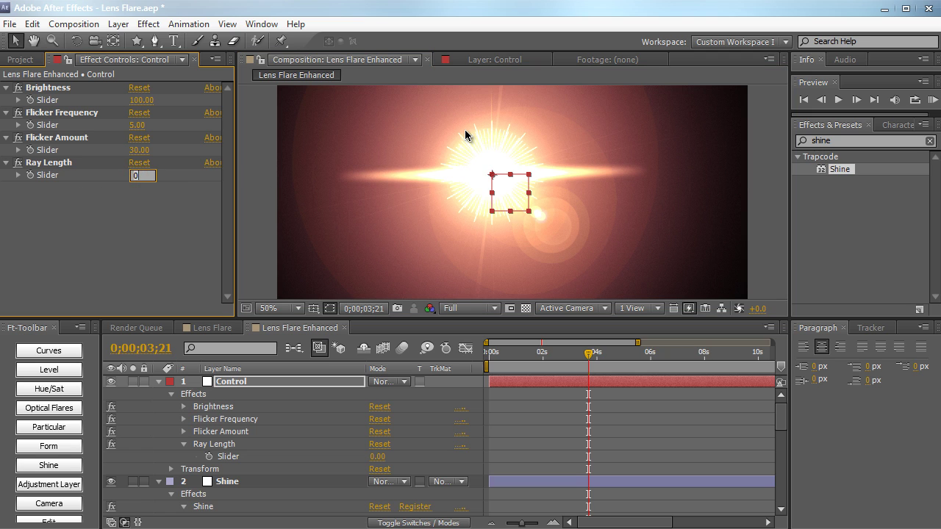
key("Return")
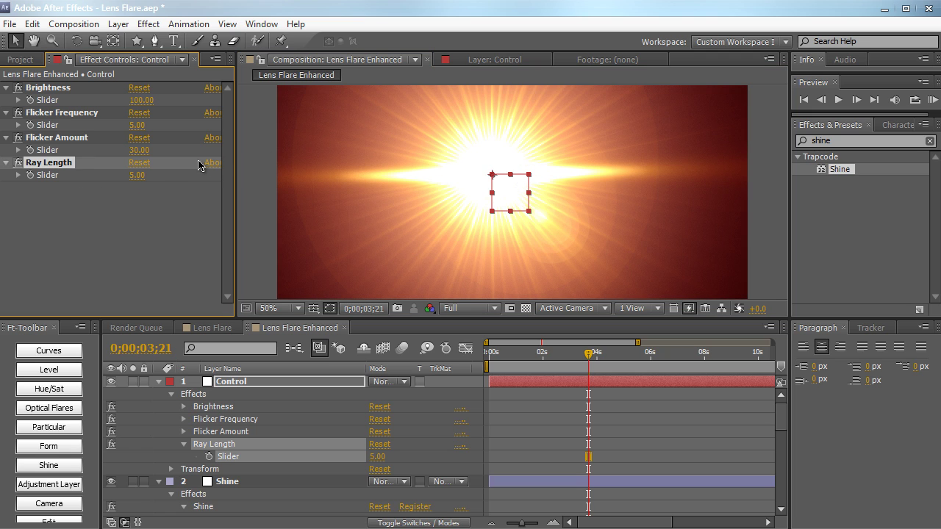
left_click(137, 175)
type("3")
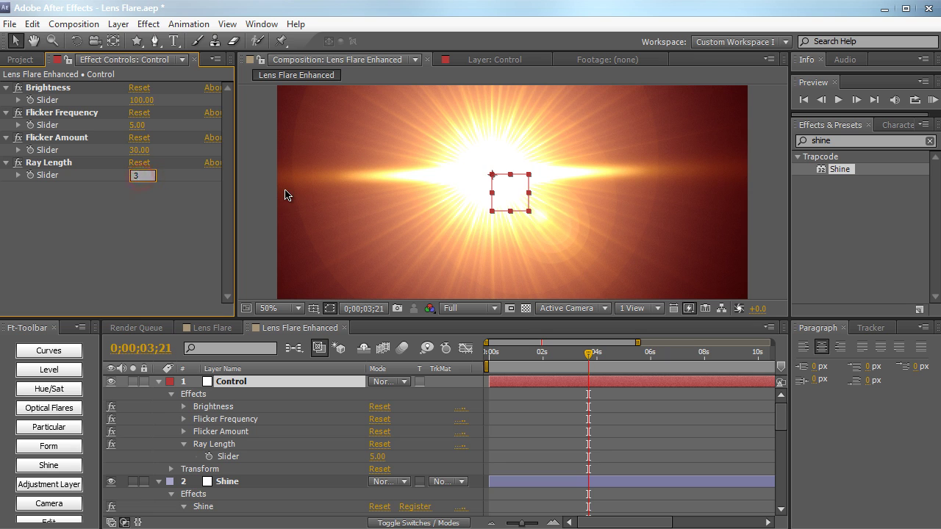
key("Return")
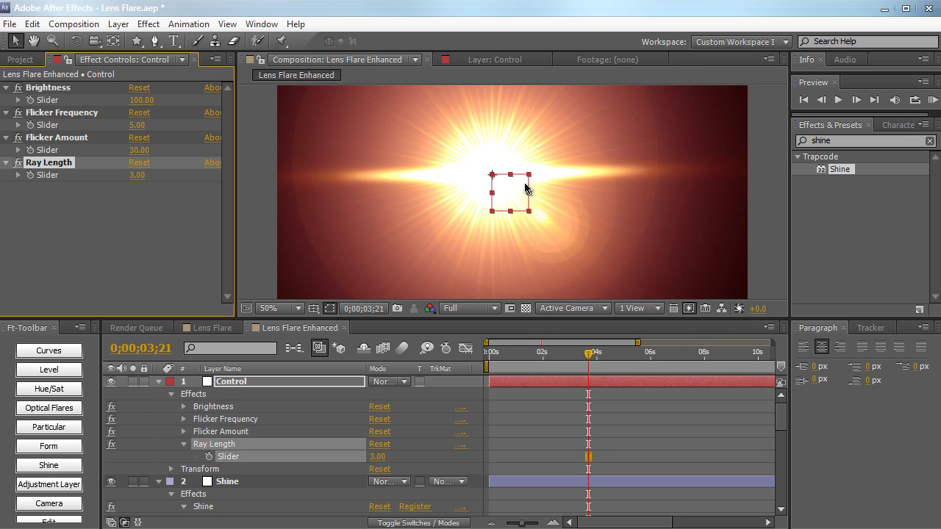
Move the Control null to the upper right of the composition, to about 928, 216, and set its Ray Length slider to 2
left_click_drag(491, 198, 617, 163)
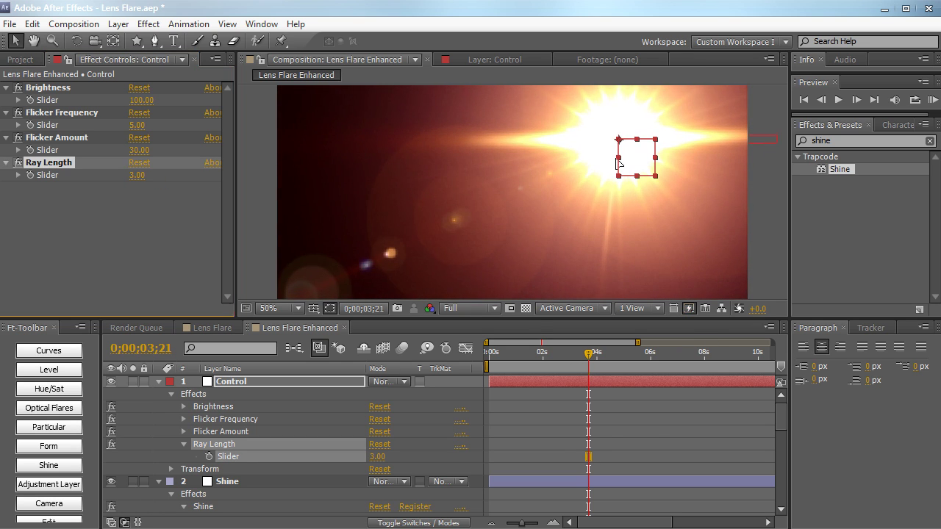
left_click(136, 175)
type("2")
key("Return")
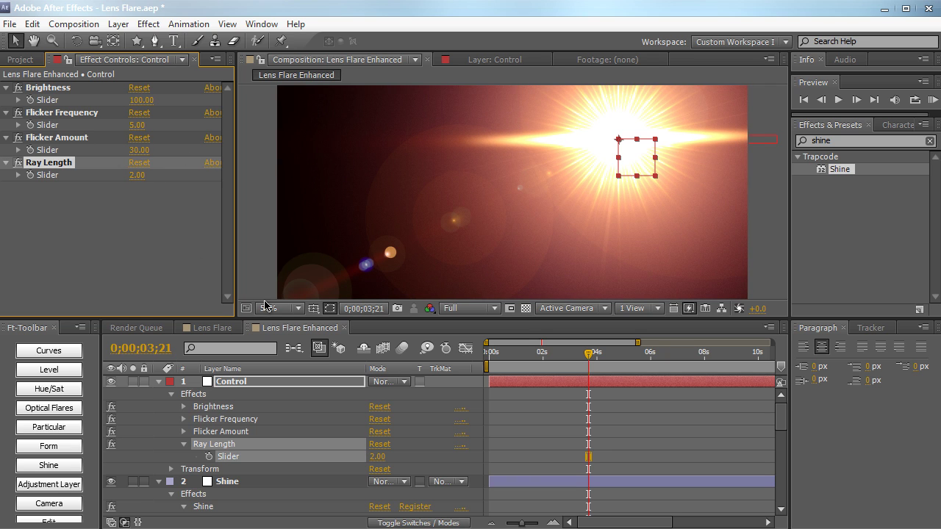
Expand the Shine effect's Colorize settings to examine its highlight, midtone and shadow colors
scroll(255, 485, "down", 1)
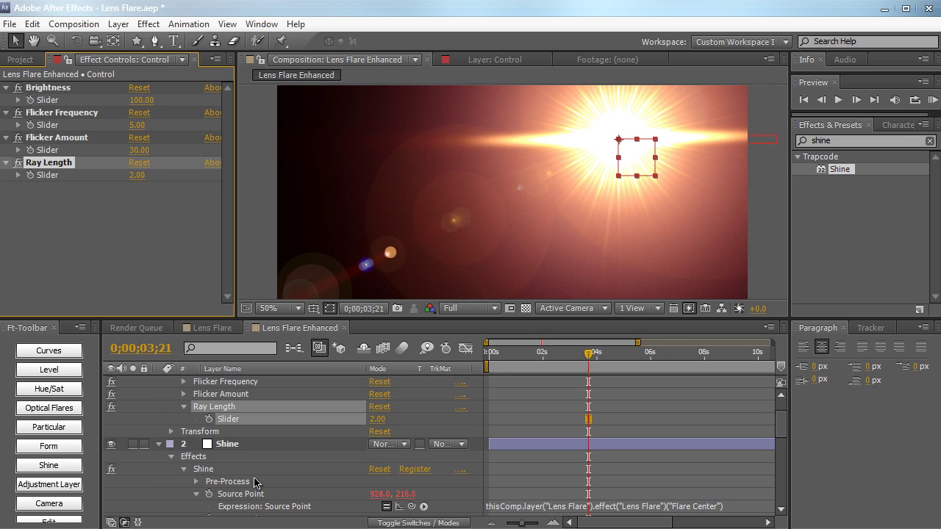
left_click(233, 443)
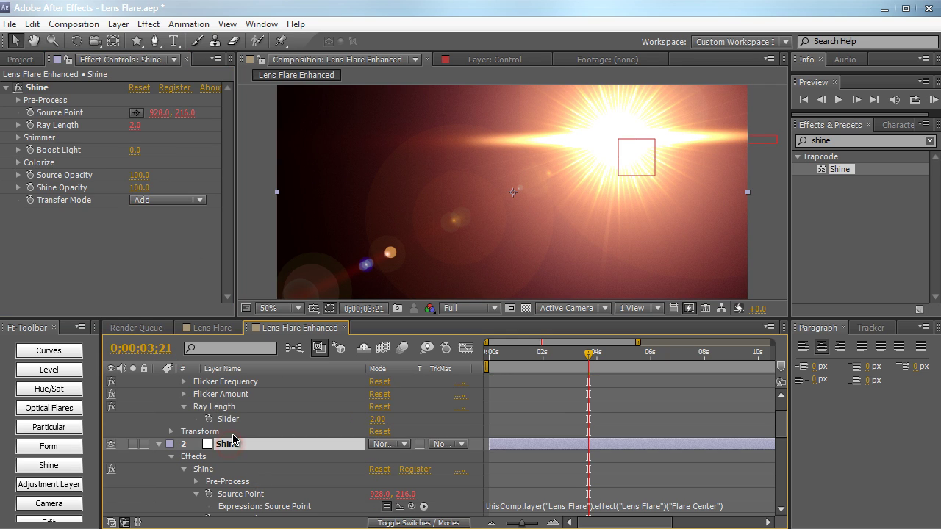
left_click(20, 164)
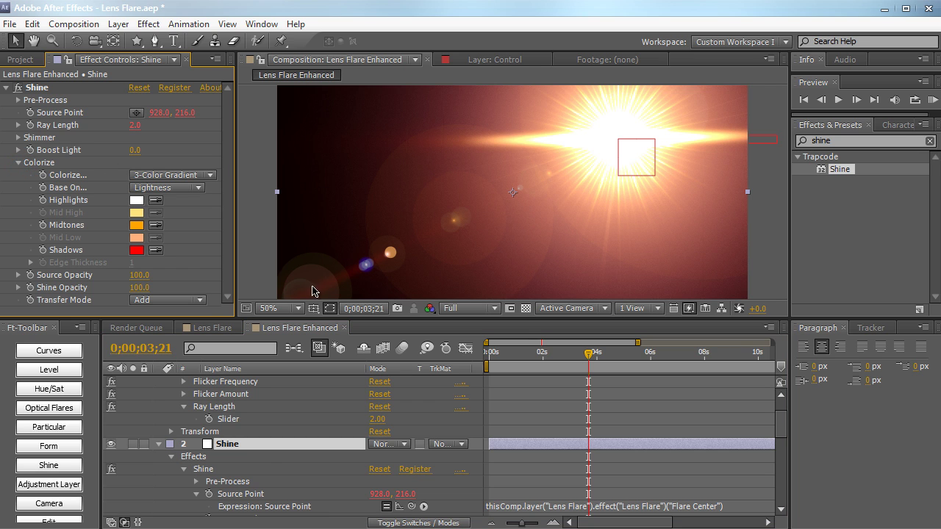
Search the effects for "color", apply Color Control to the Control layer and duplicate it twice
scroll(263, 359, "up", 1)
left_click(266, 381)
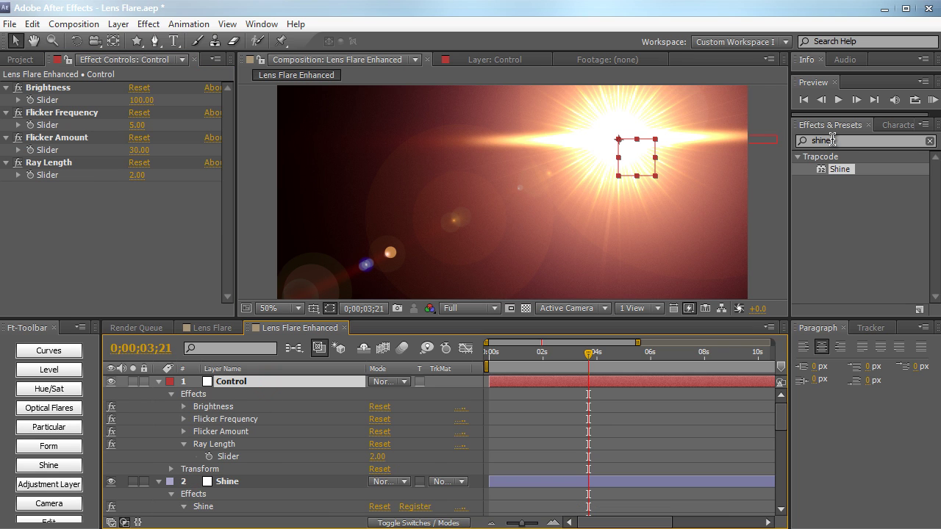
double_click(833, 140)
type("color")
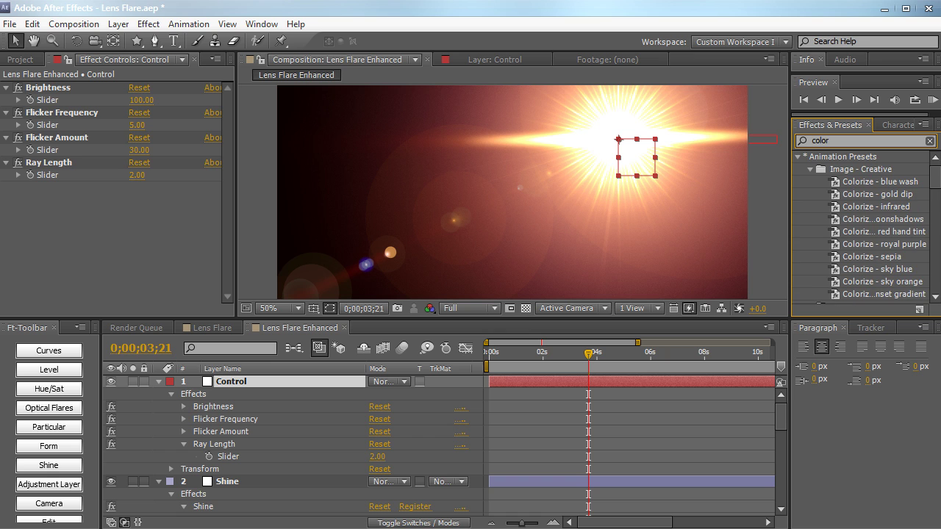
scroll(877, 229, "down", 5)
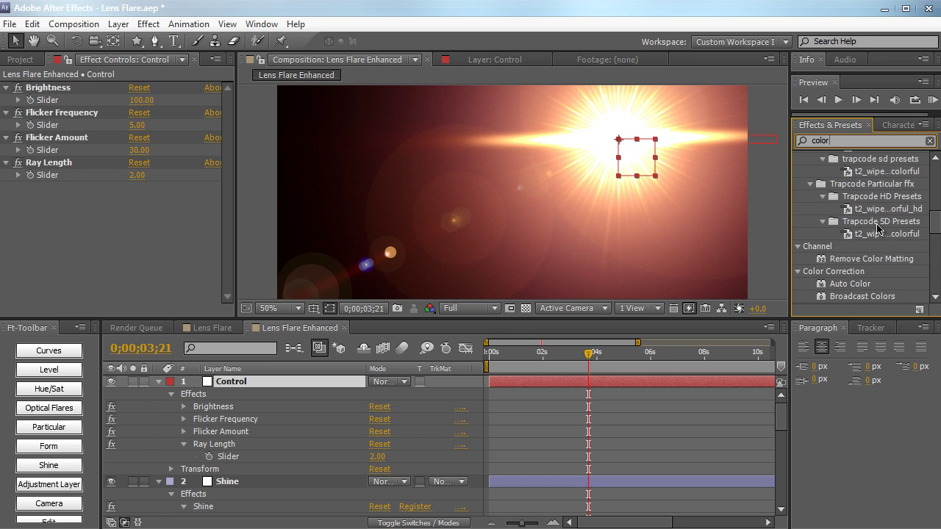
scroll(877, 228, "up", 8)
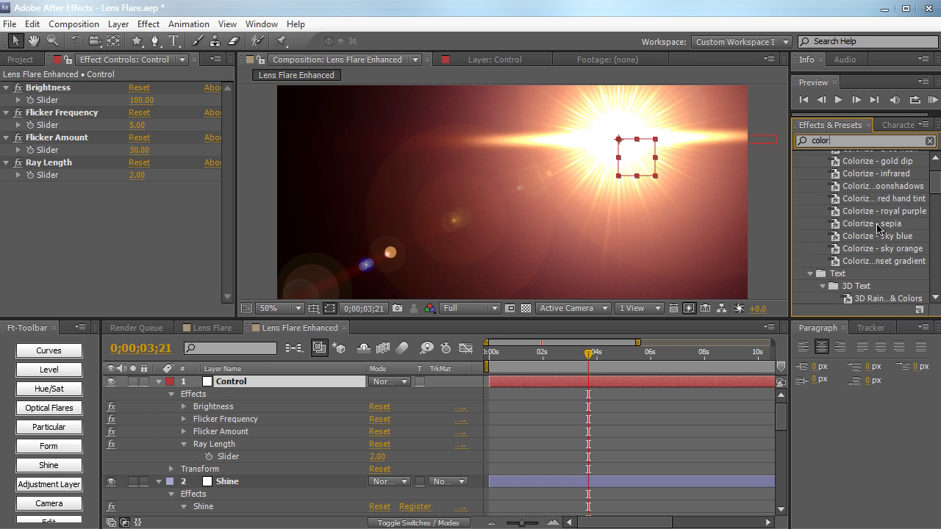
scroll(877, 229, "down", 4)
scroll(877, 229, "down", 5)
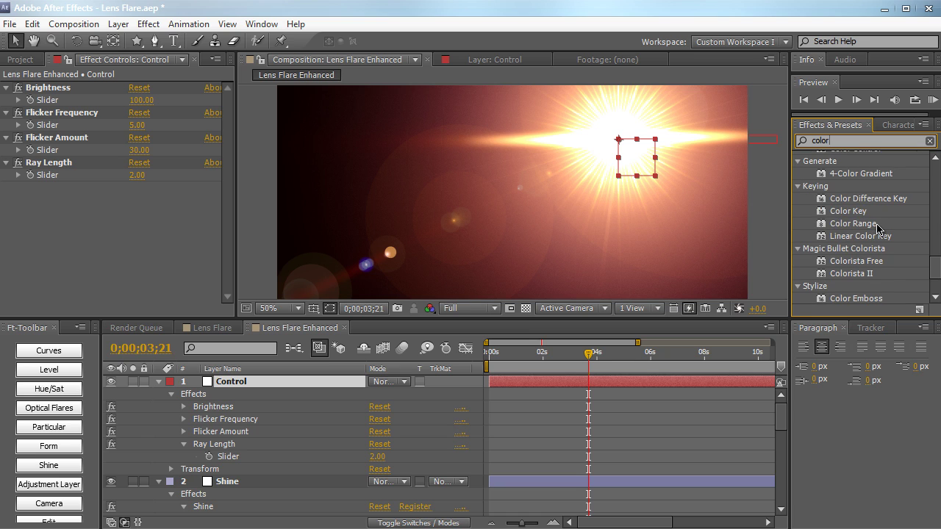
scroll(877, 228, "up", 3)
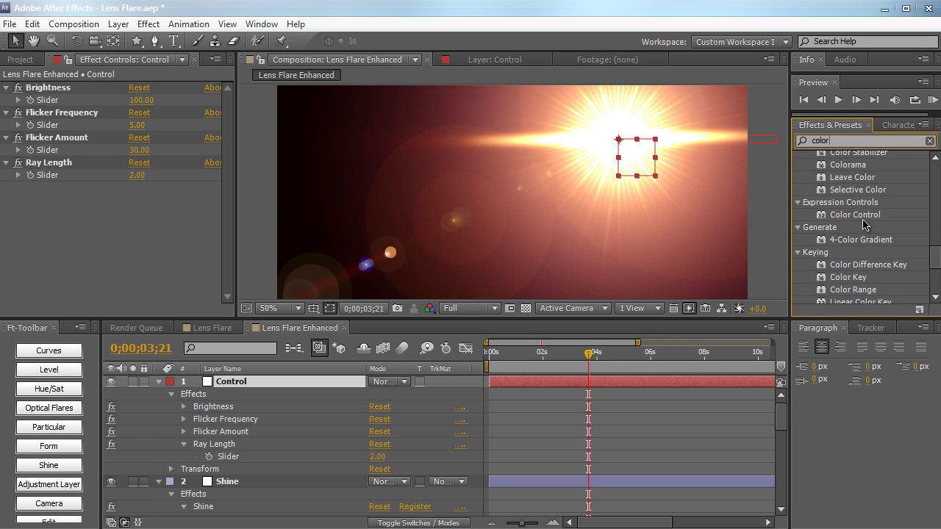
left_click_drag(863, 214, 184, 224)
key("ctrl+d")
key("ctrl+d")
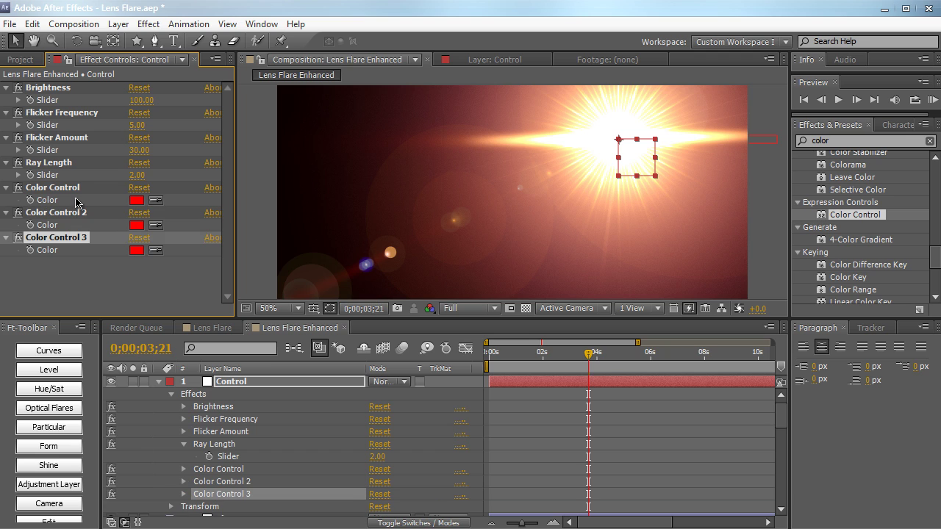
Rename the Control layer's three Color Control effects as Highlight, Midtones and Shadow
left_click(73, 189)
key("Return")
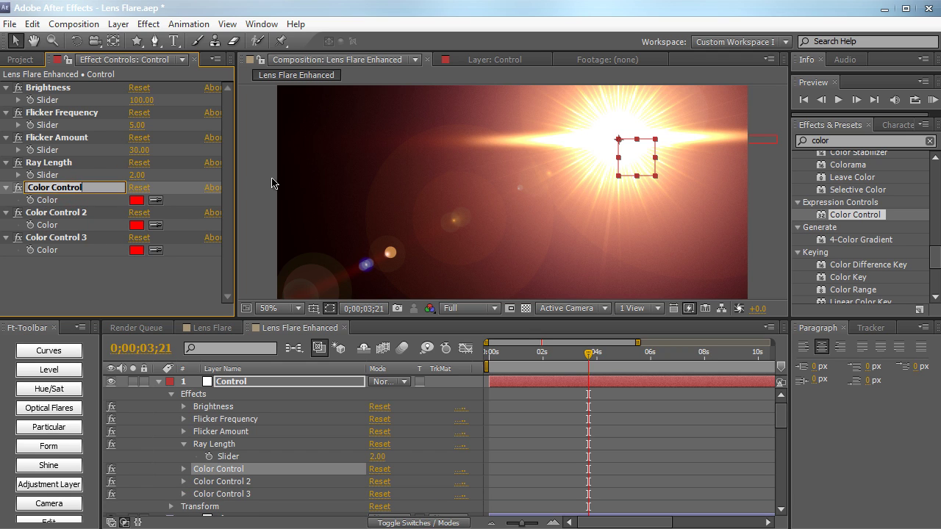
type("Hihhlight")
key("Return")
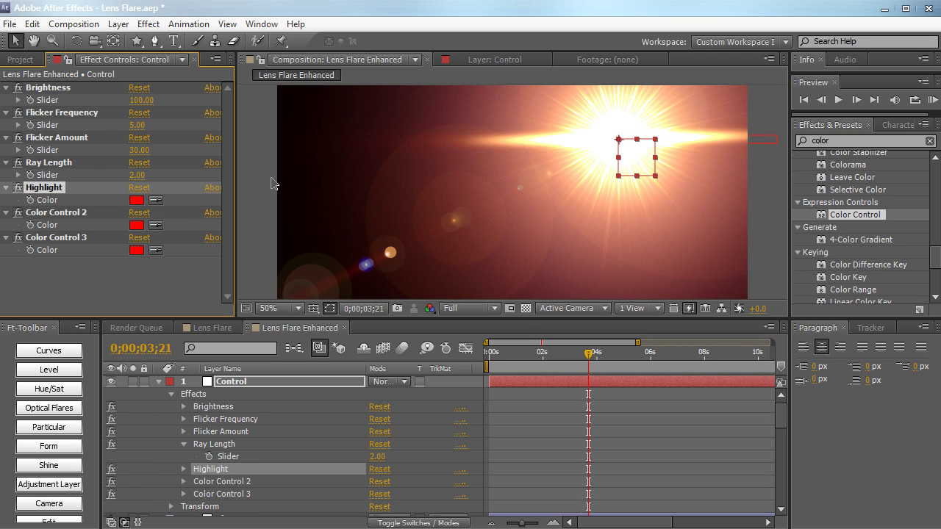
left_click(33, 212)
key("Return")
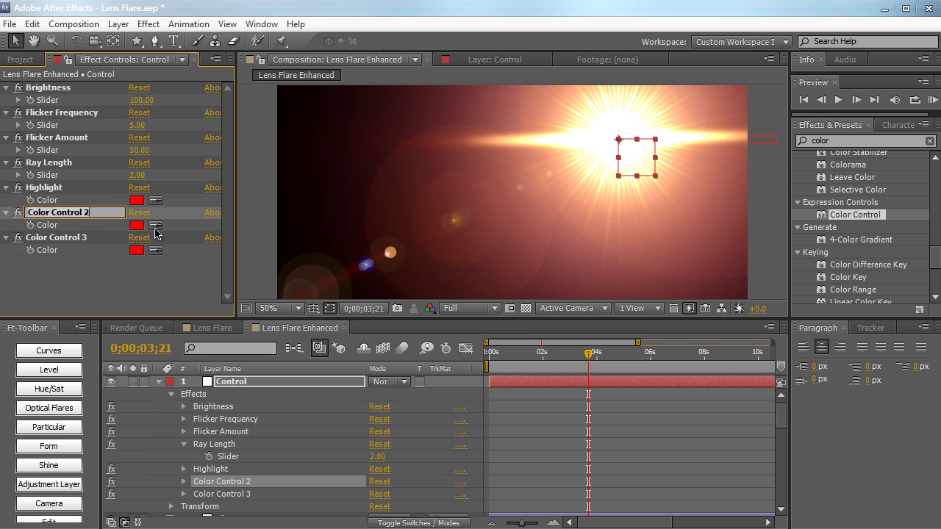
type("Midtones")
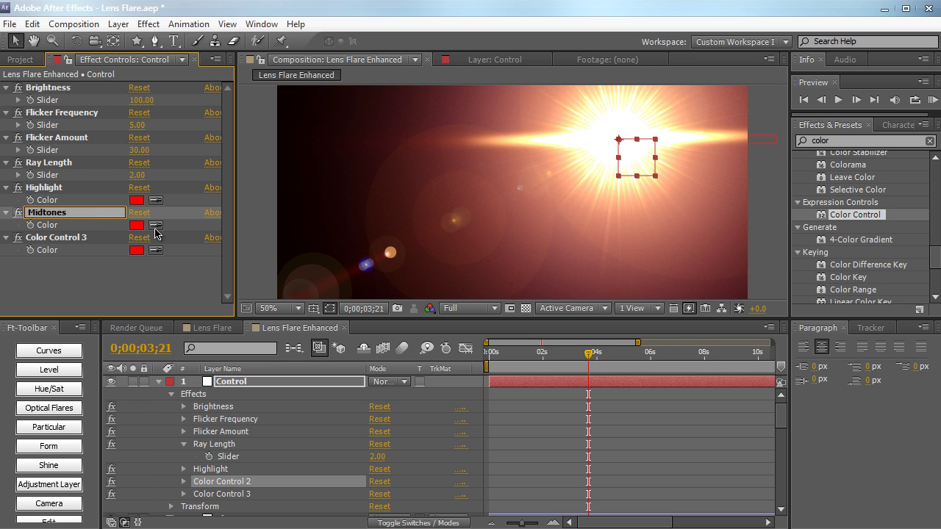
key("Return")
left_click(76, 239)
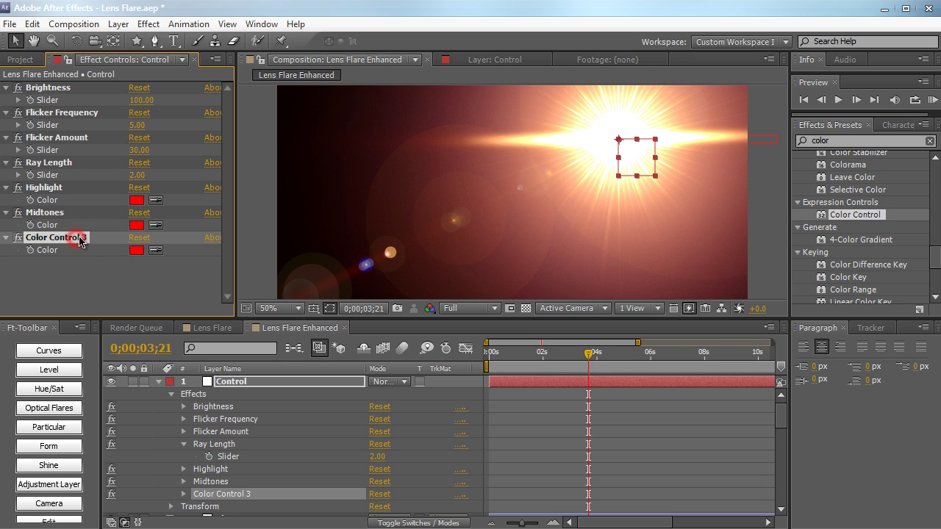
key("Return")
type("Shadow")
key("Return")
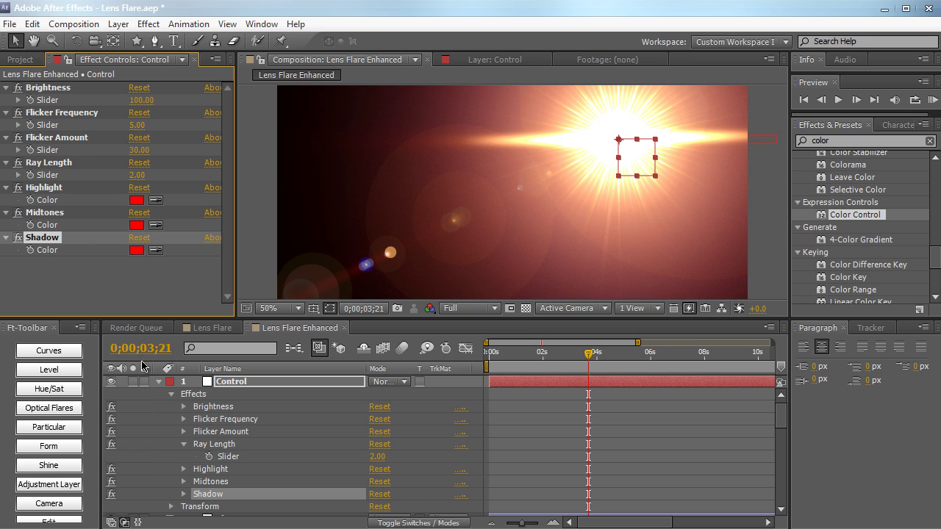
Link Shine's Colorize Shadows color by expression to the Control layer's Shadow color in the timeline
left_click(159, 382)
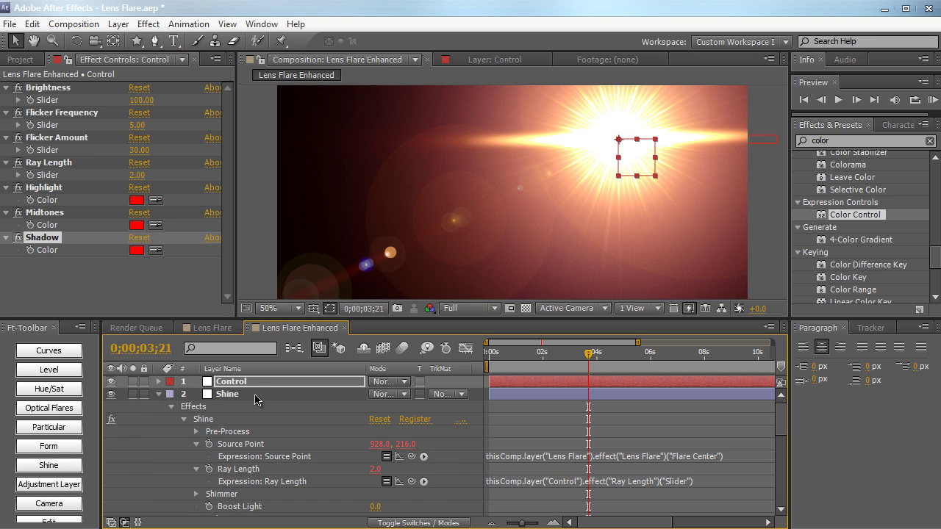
key("grave")
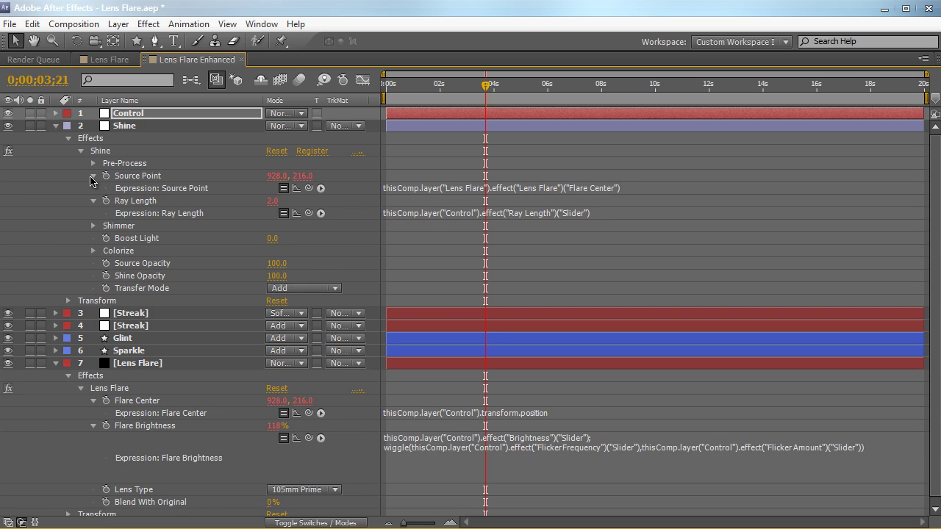
left_click(56, 114)
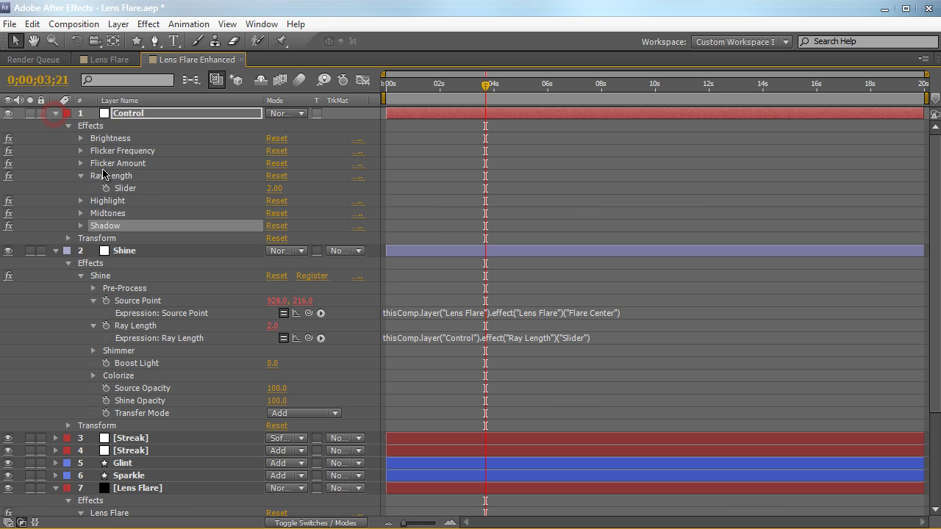
left_click(81, 177)
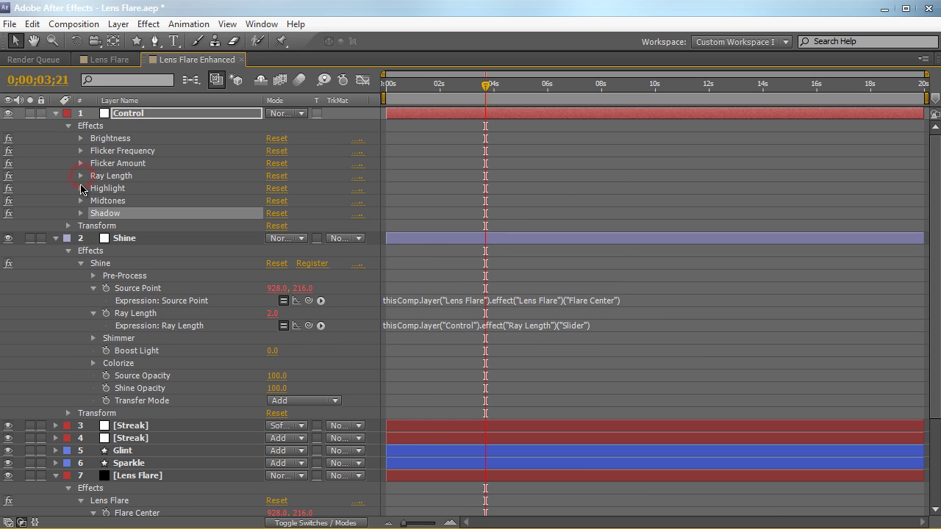
left_click(80, 188)
left_click(80, 213)
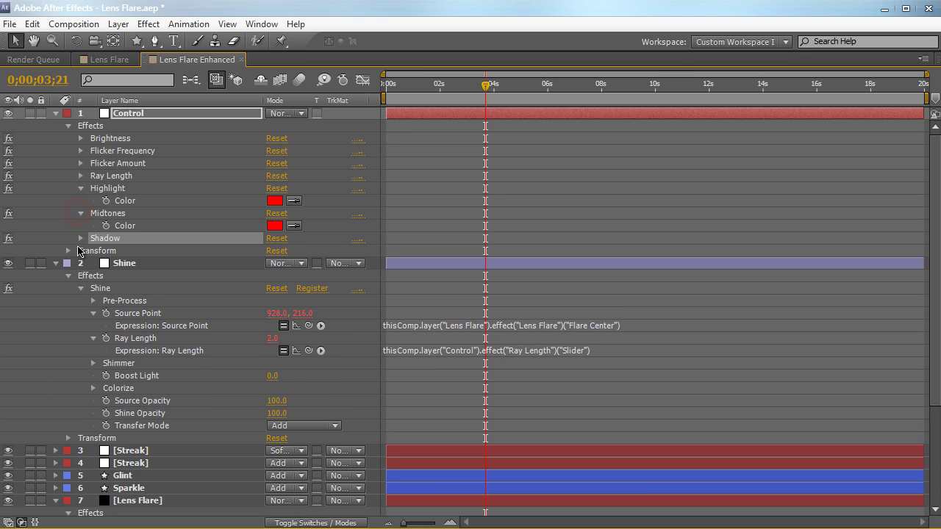
left_click(81, 239)
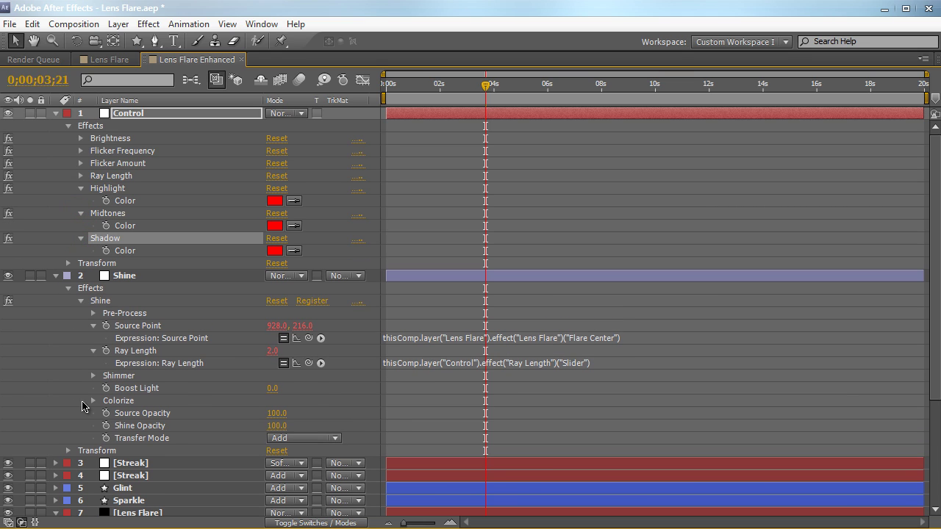
left_click(90, 403)
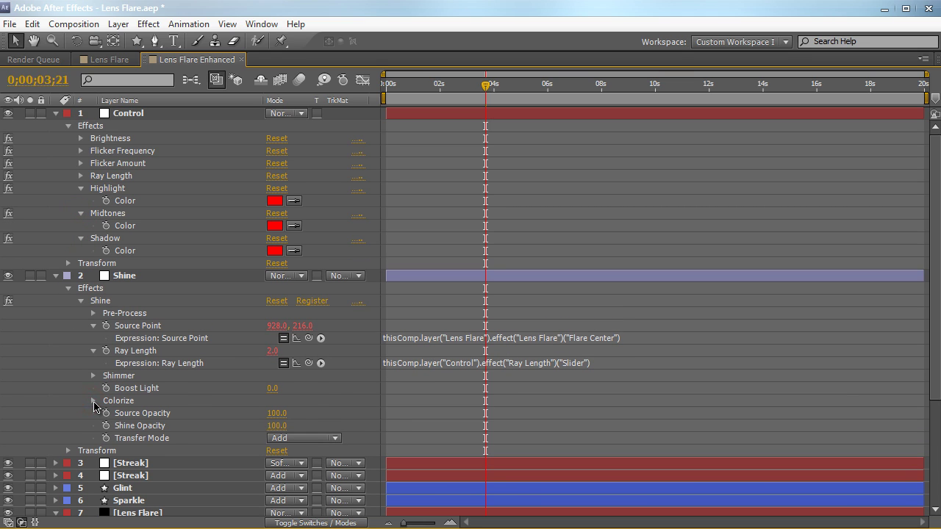
left_click(93, 402)
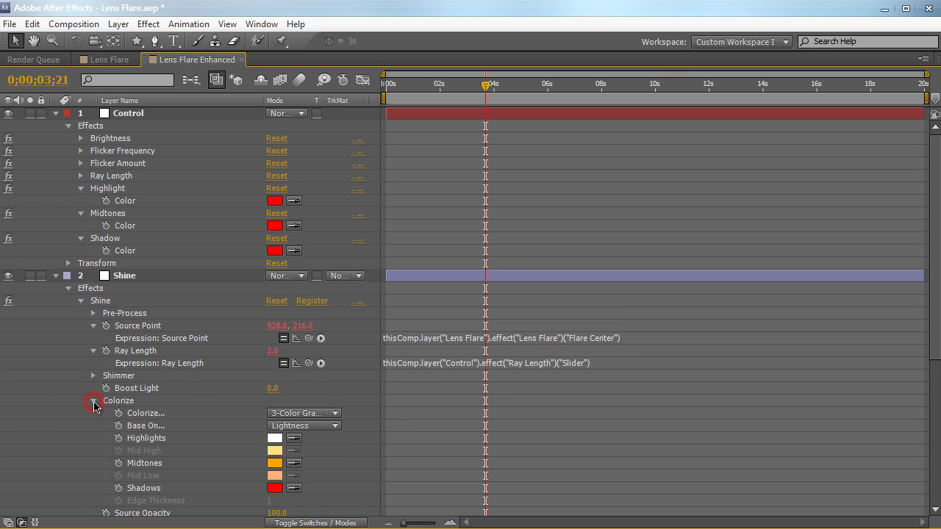
left_click(118, 488, "alt")
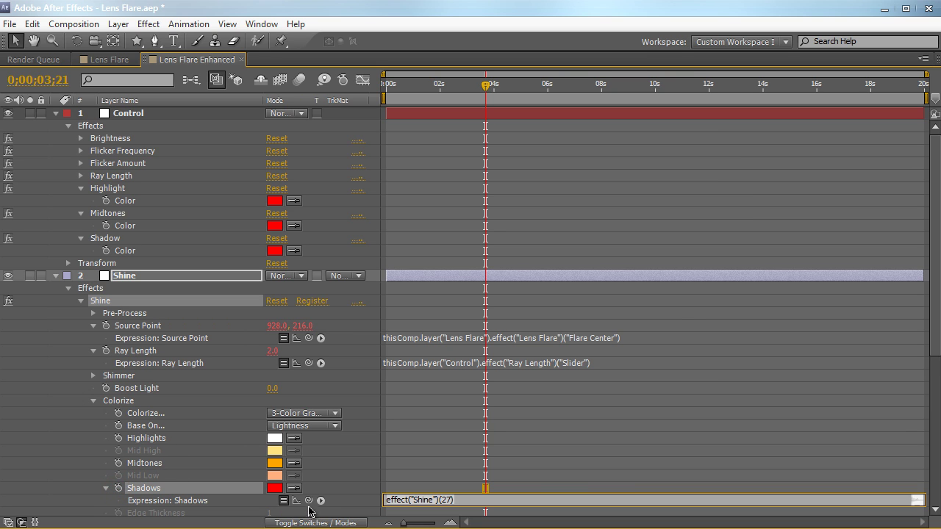
left_click_drag(309, 501, 131, 251)
left_click(52, 469)
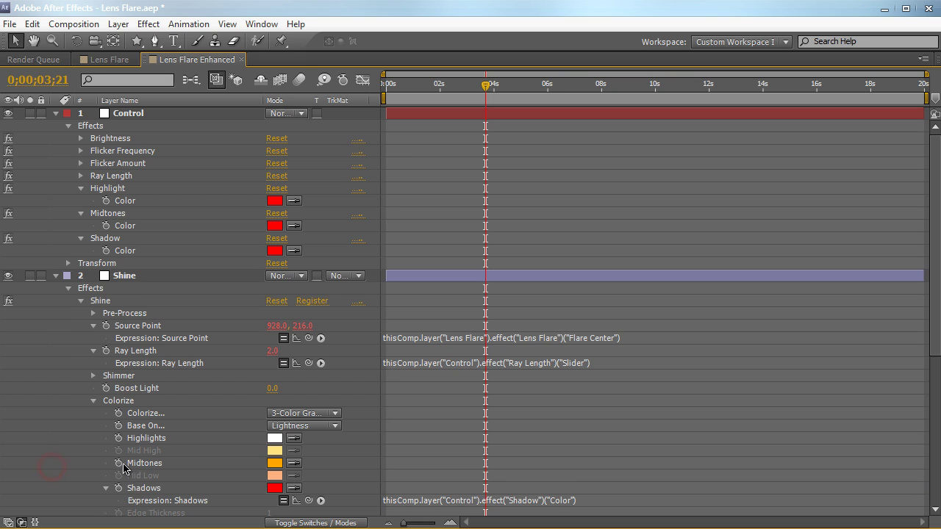
Link Shine's Midtones and Highlights colors by expression to the Control layer's Midtones and Highlight colors
left_click(119, 463, "alt")
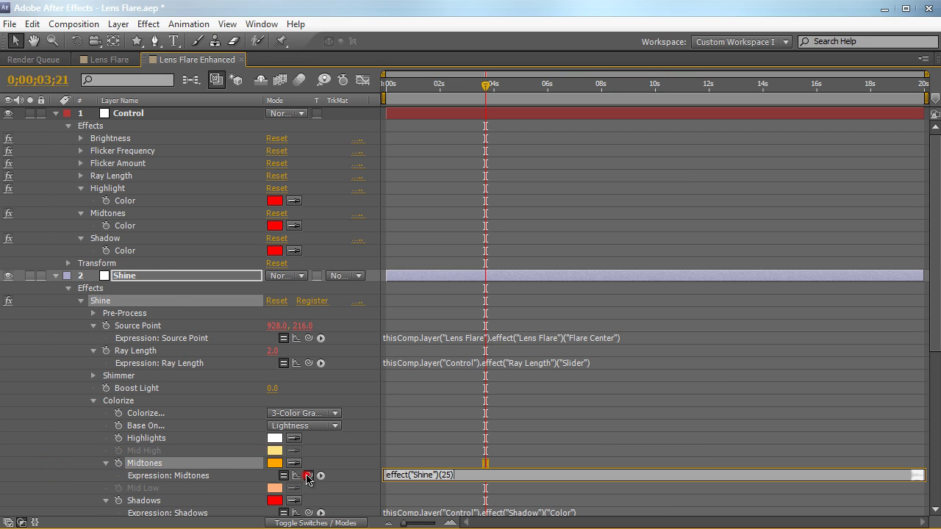
left_click_drag(307, 478, 125, 225)
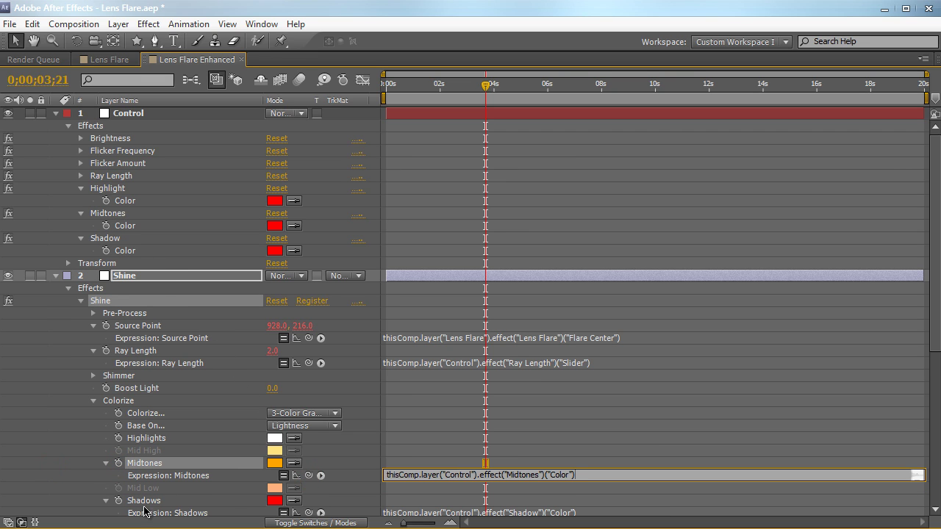
left_click(157, 438)
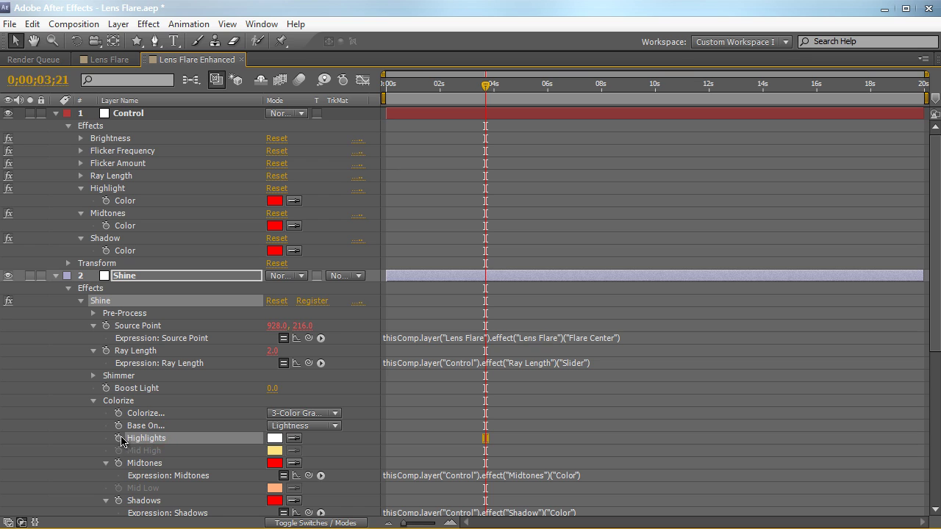
left_click(118, 438, "alt")
left_click_drag(308, 450, 125, 200)
left_click(421, 217)
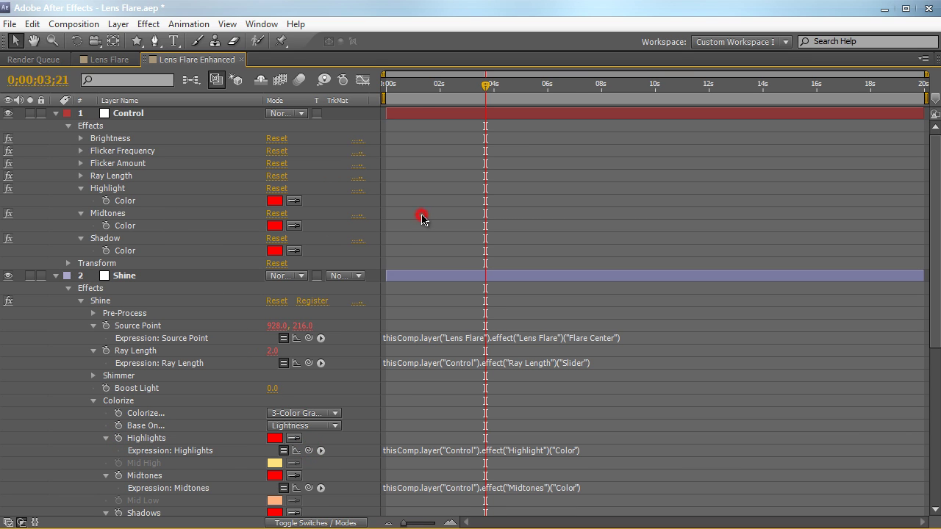
key("grave")
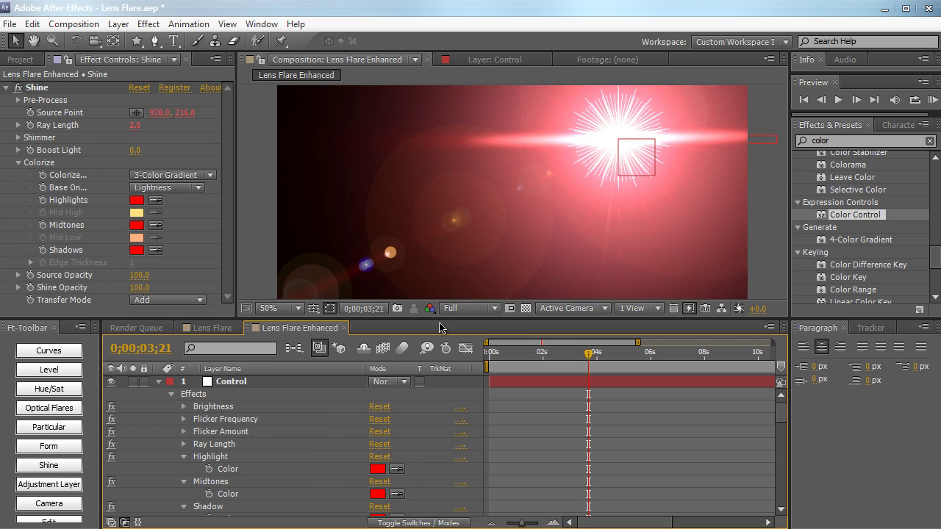
Set the Control layer's Shadow color to a fully saturated blue with a hue of about 215°
left_click(224, 381)
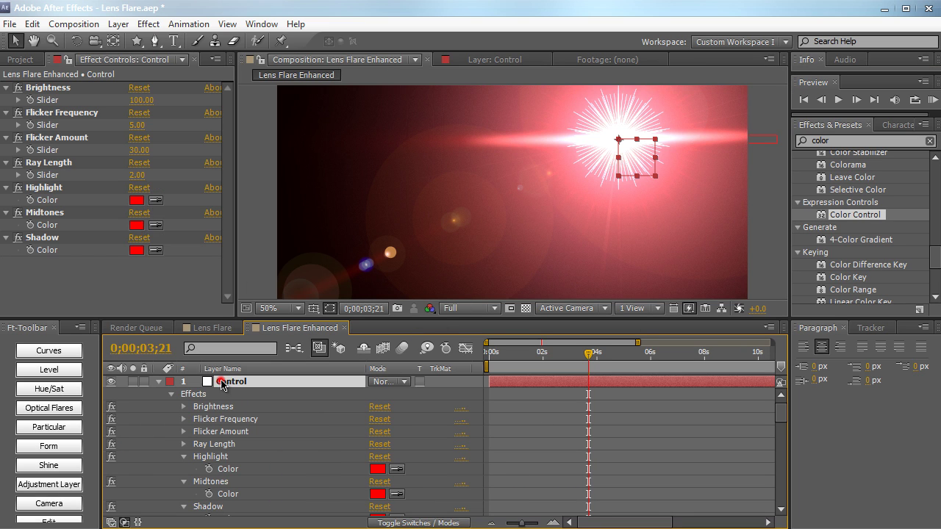
left_click(136, 250)
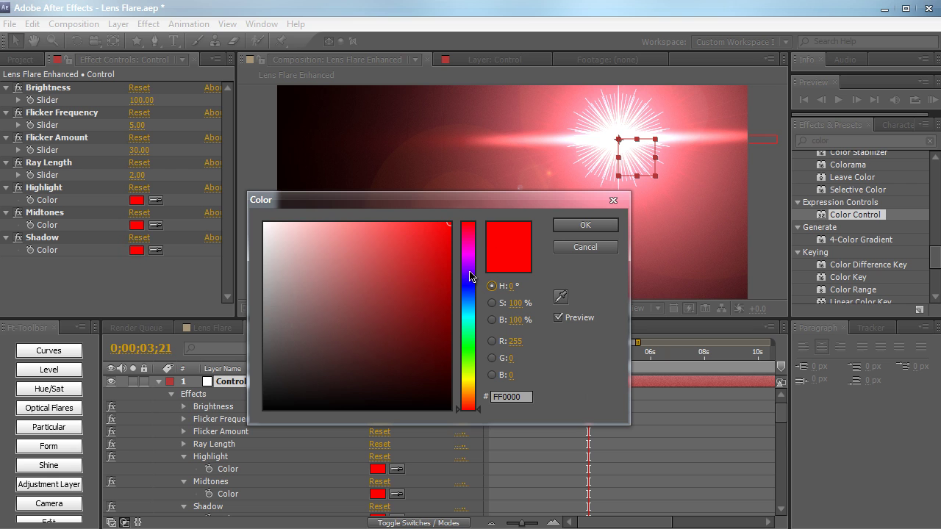
left_click_drag(469, 272, 468, 298)
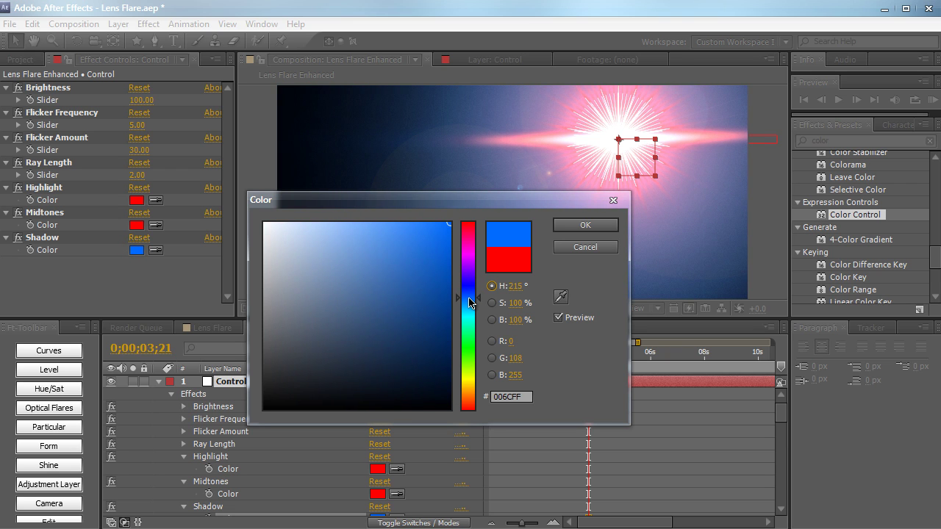
key("Return")
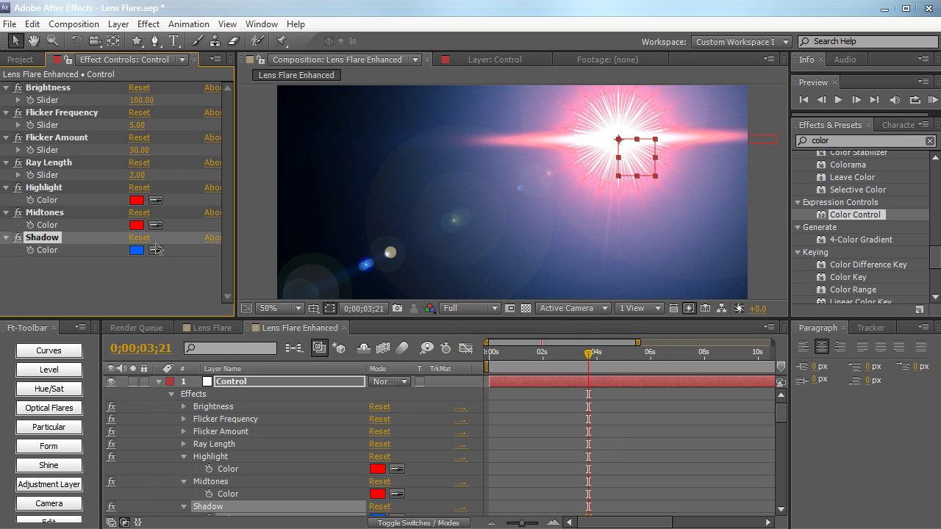
Set the Control layer's Midtones color to a soft light blue with a hue of about 202°
left_click(136, 225)
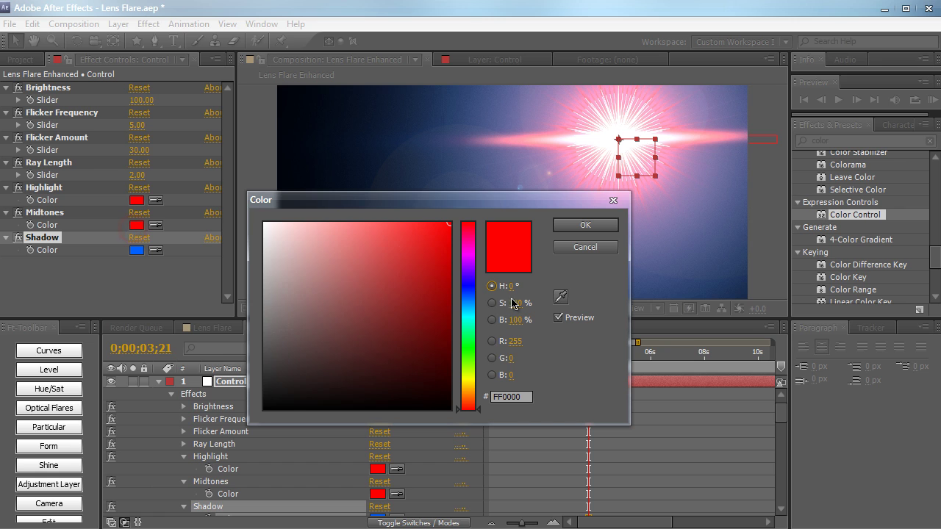
left_click(468, 307)
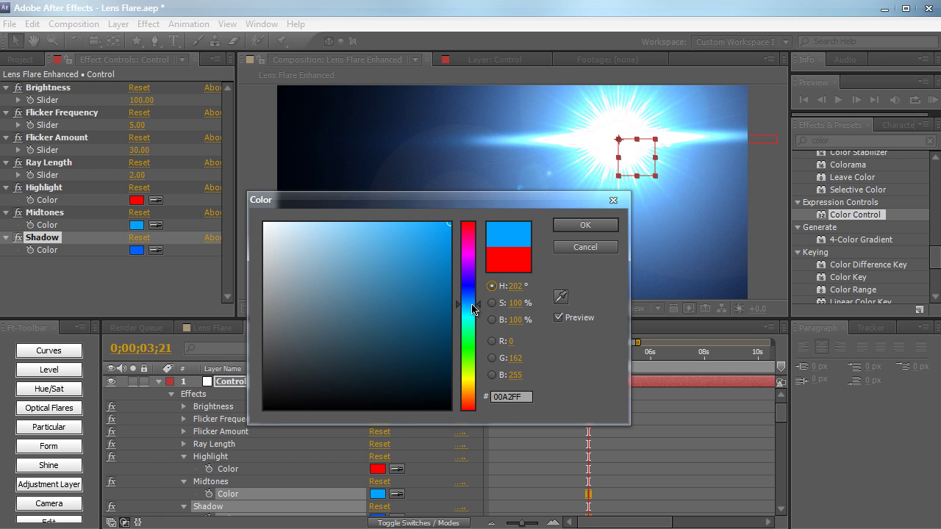
mouse_move(367, 250)
left_mouse_down()
mouse_move(324, 223)
mouse_move(355, 236)
mouse_move(353, 247)
left_mouse_up()
key("Return")
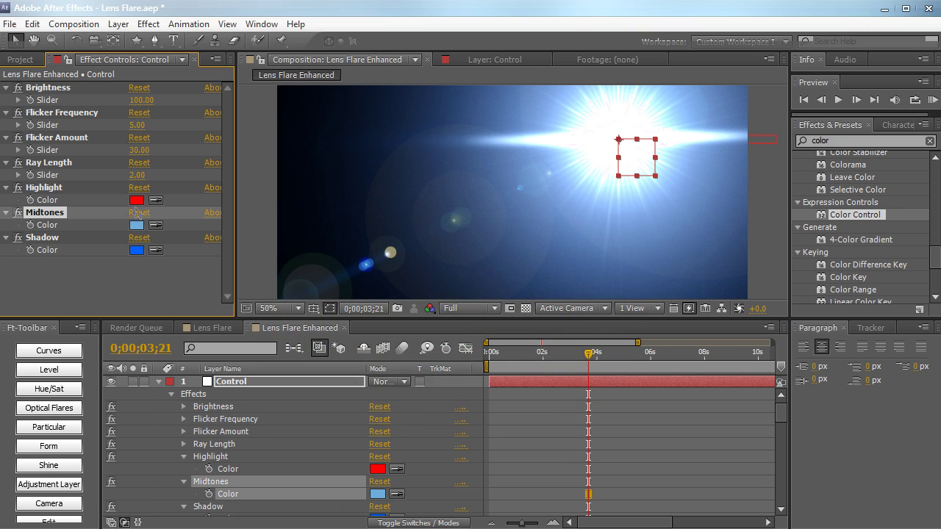
Set the Control layer's Highlight color to white, FFFFFF
left_click(133, 201)
type("FFFFFF")
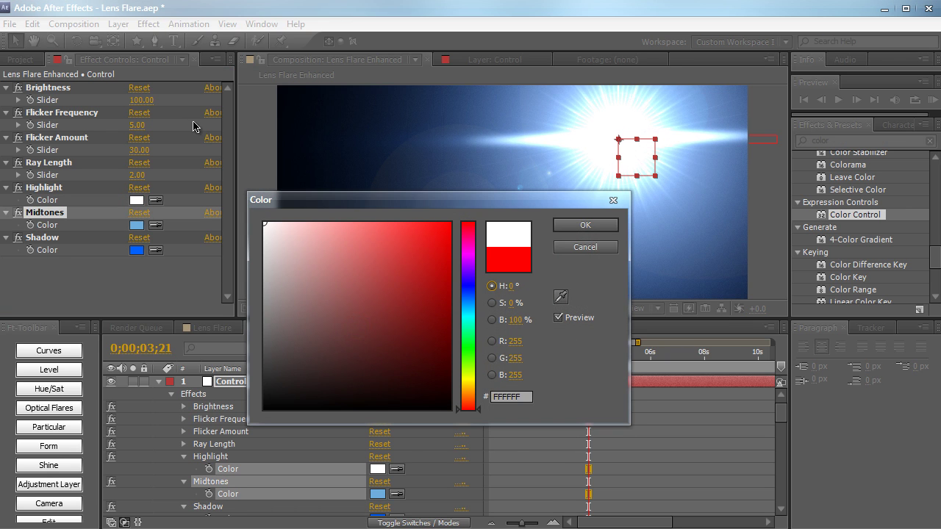
key("Return")
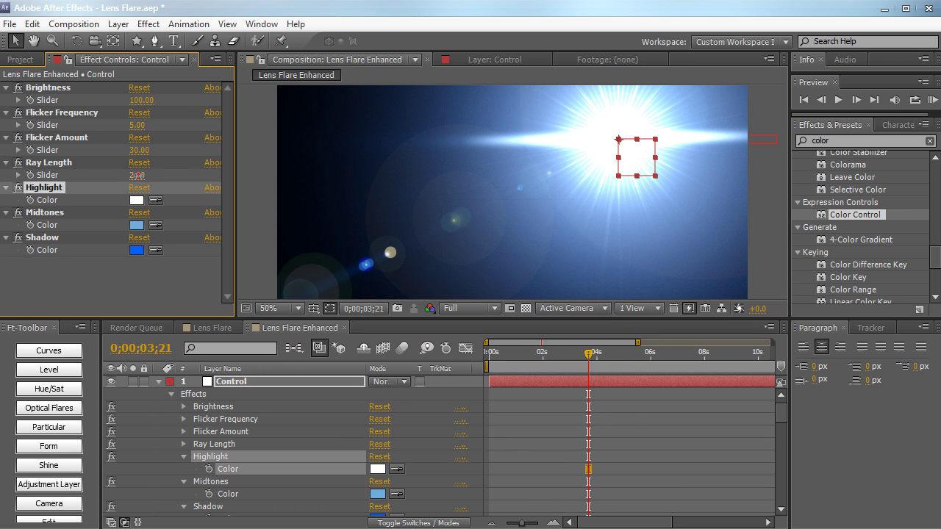
Set the Control layer's Ray Length slider to 1 and move the null near the composition's center, to about 614, 280
left_click(137, 175)
type("1")
key("Return")
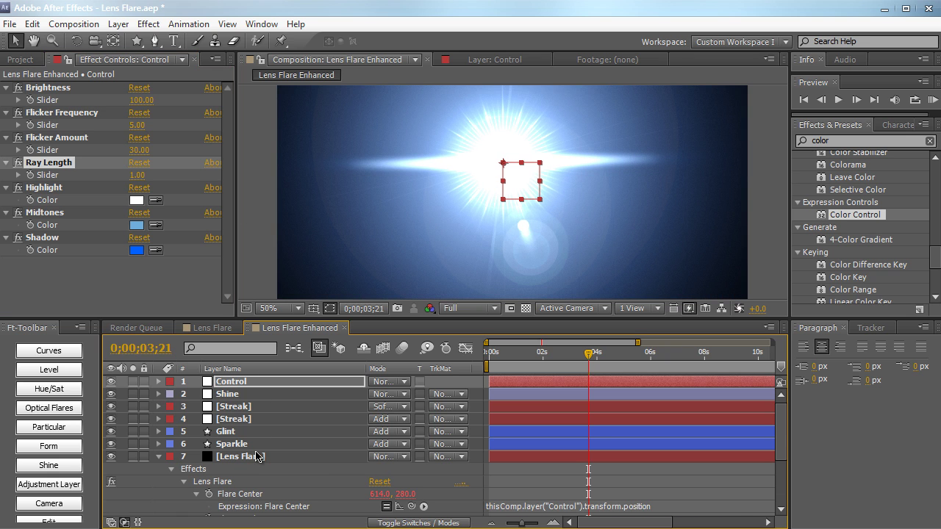
Select the two Streak layers one after the other to inspect their outlines, then clear the selection
scroll(256, 456, "down", 3)
scroll(256, 455, "up", 3)
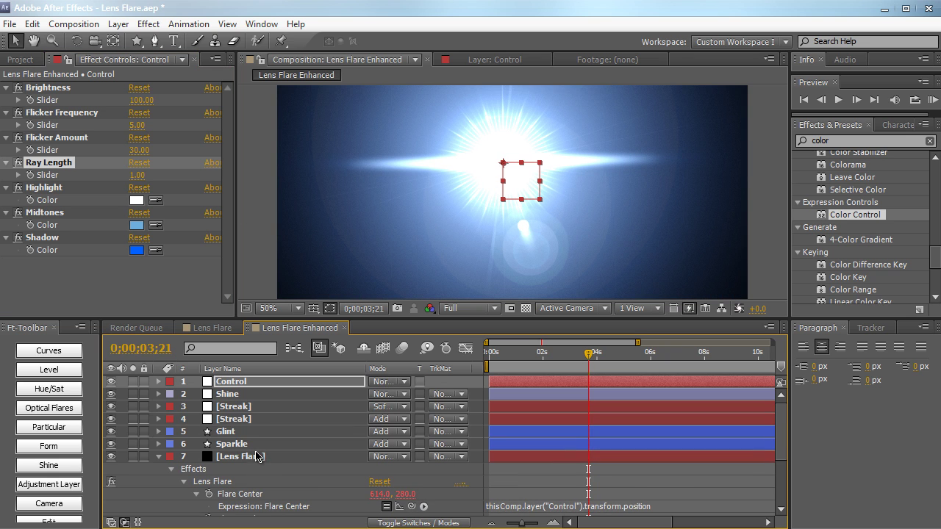
left_click(247, 408)
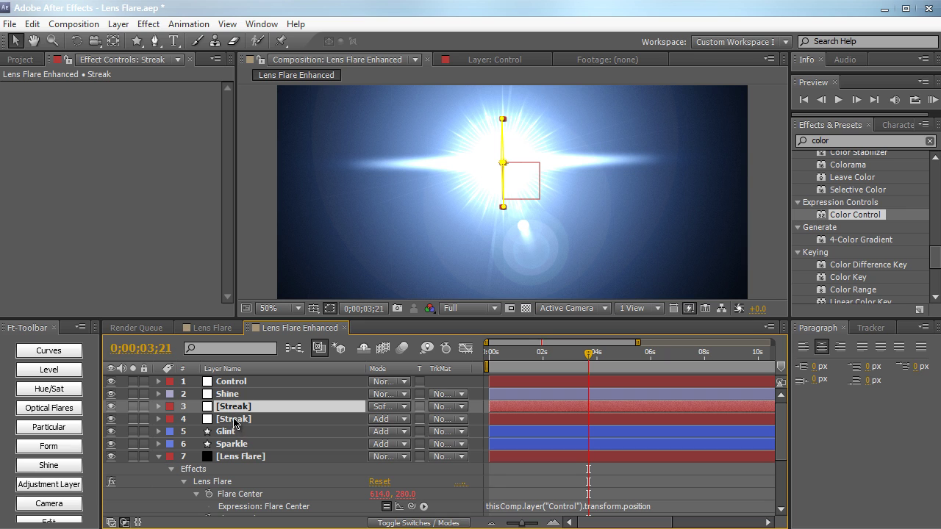
left_click(232, 419)
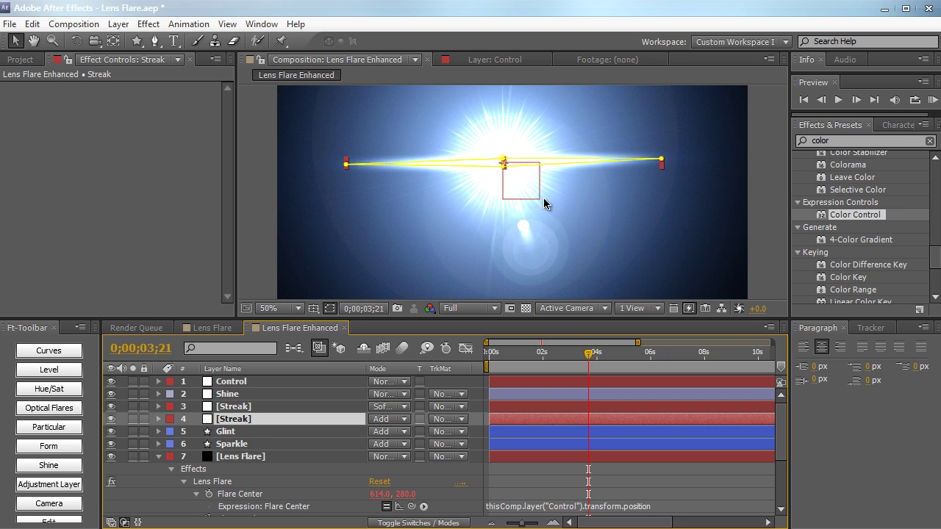
left_click(272, 200)
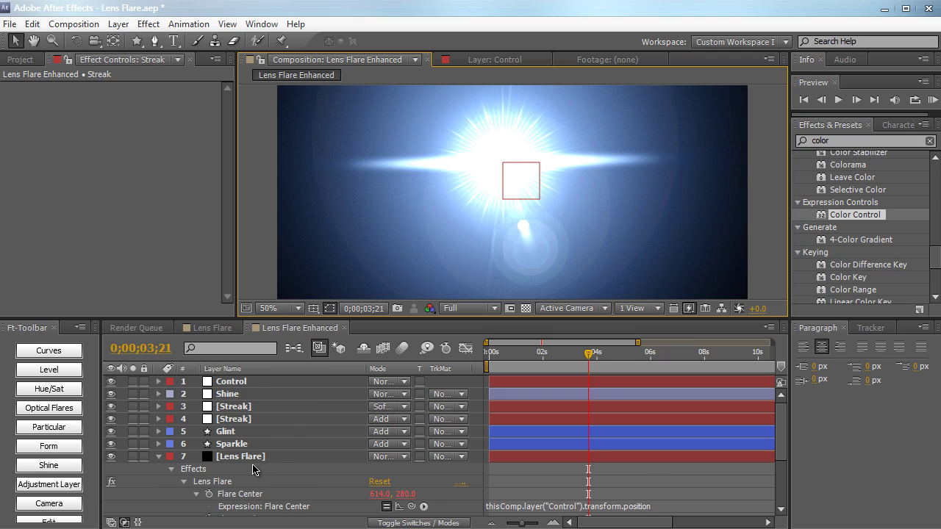
Collapse the expanded properties of the Lens Flare layer in the timeline
scroll(252, 469, "down", 2)
scroll(253, 463, "up", 2)
left_click(158, 457)
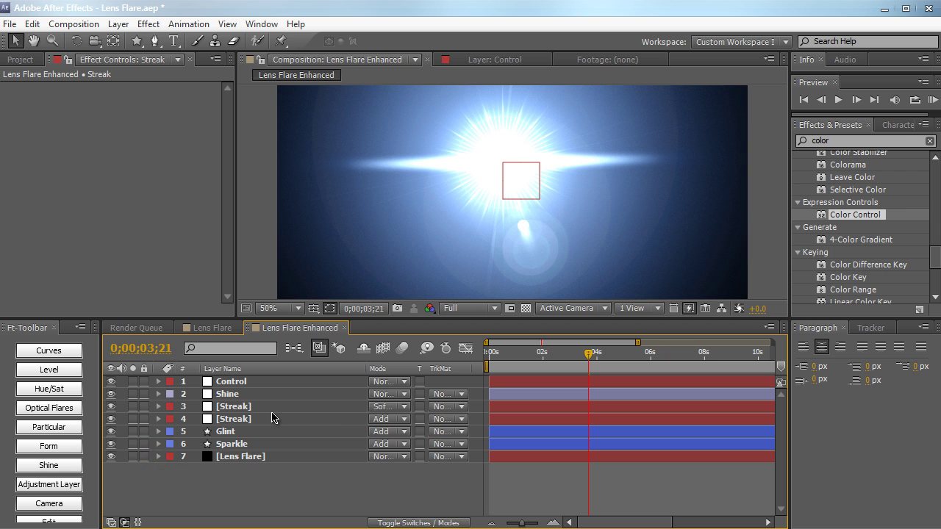
Set the current time to 0;00;02;23 and move the Control null to about 530, 352
left_click_drag(542, 366, 564, 361)
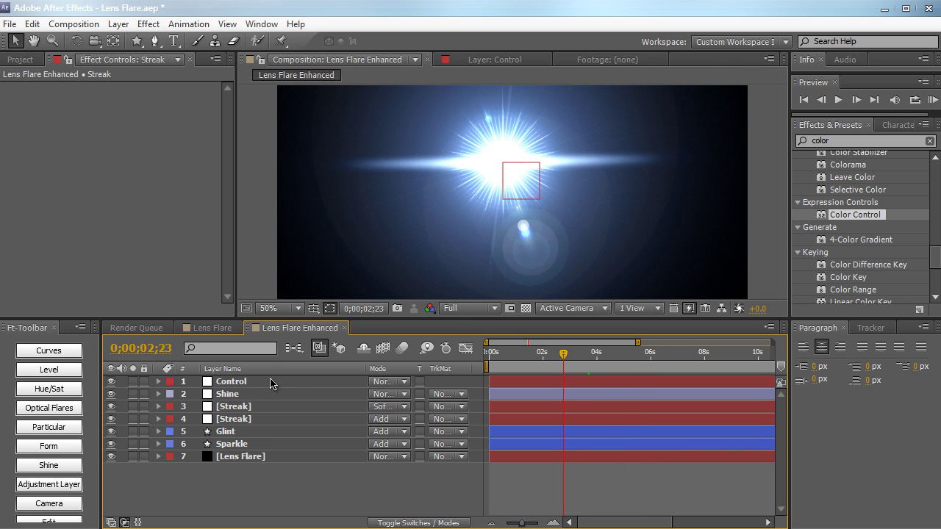
left_click(272, 383)
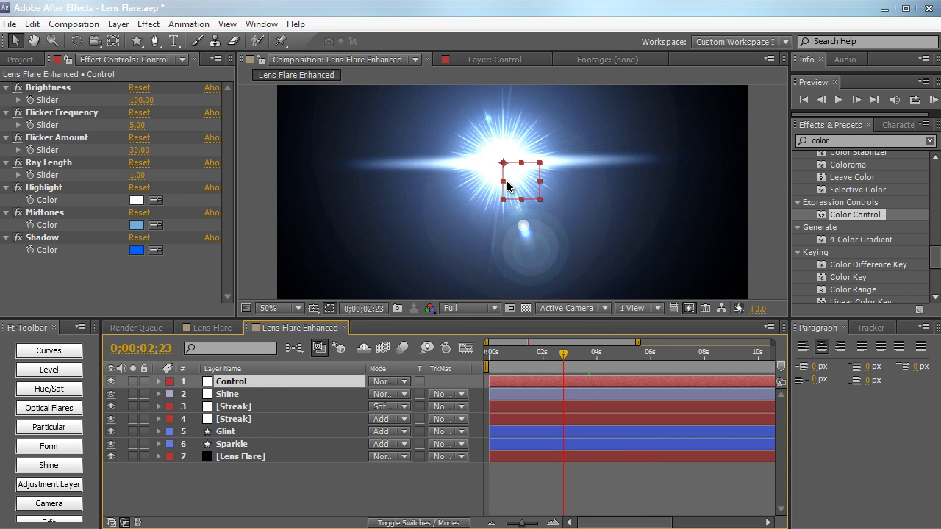
left_click_drag(507, 187, 435, 206)
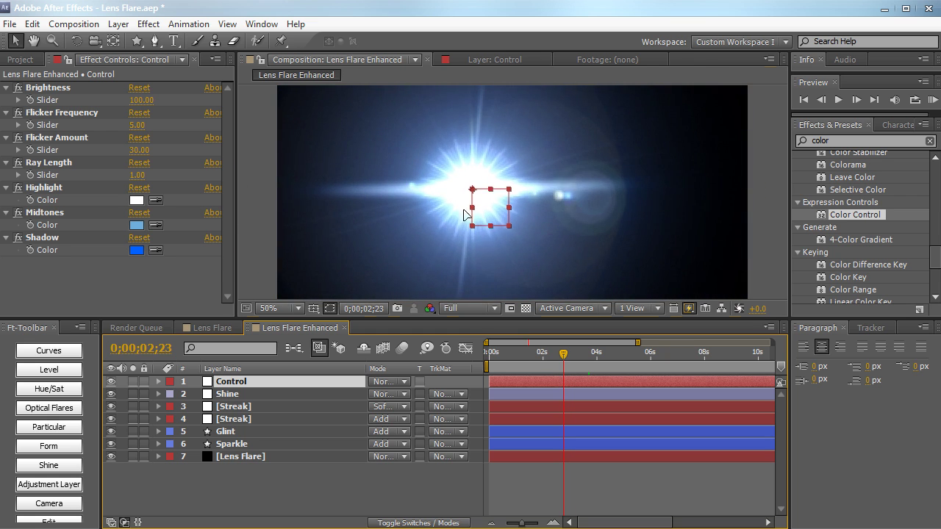
Change the Lens Flare layer's lens type to 35mm Prime
left_click(272, 458)
left_click(194, 130)
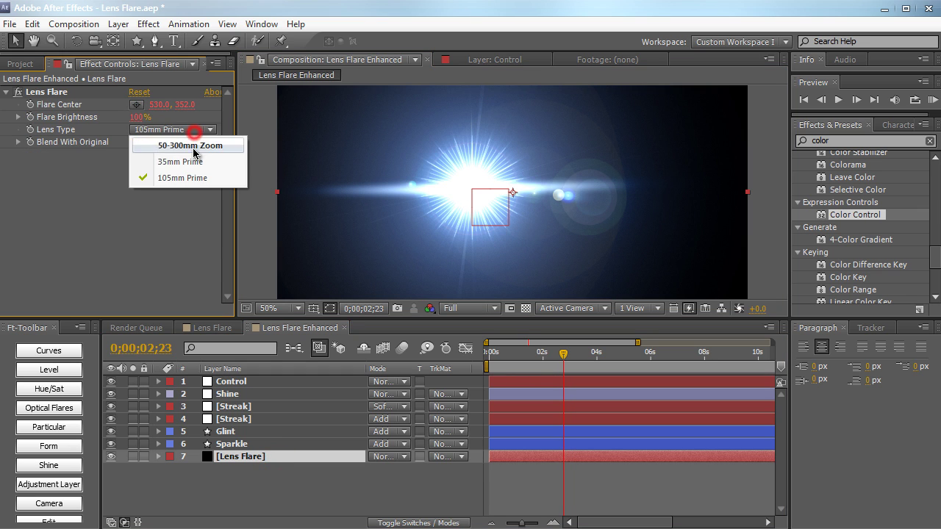
left_click(183, 161)
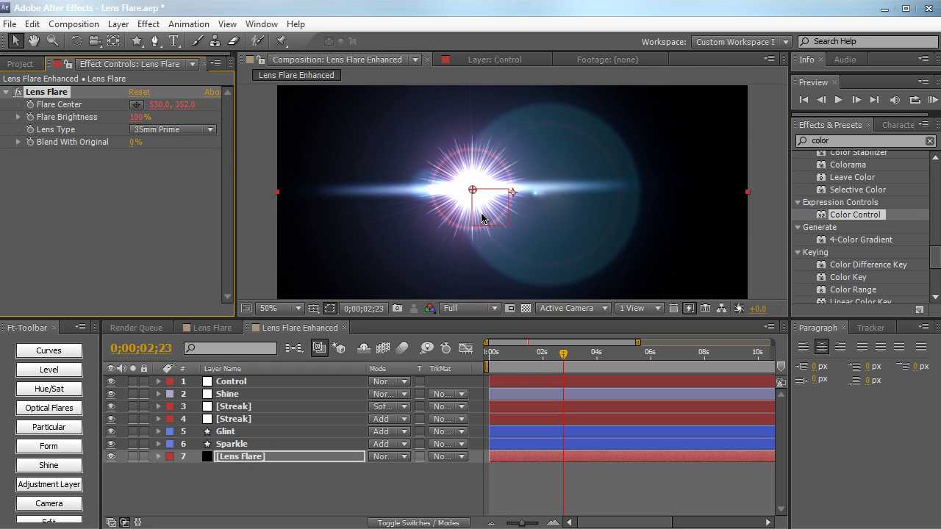
Move the Control null around to try the flare, leaving it above and left of the composition's center
left_click(250, 384)
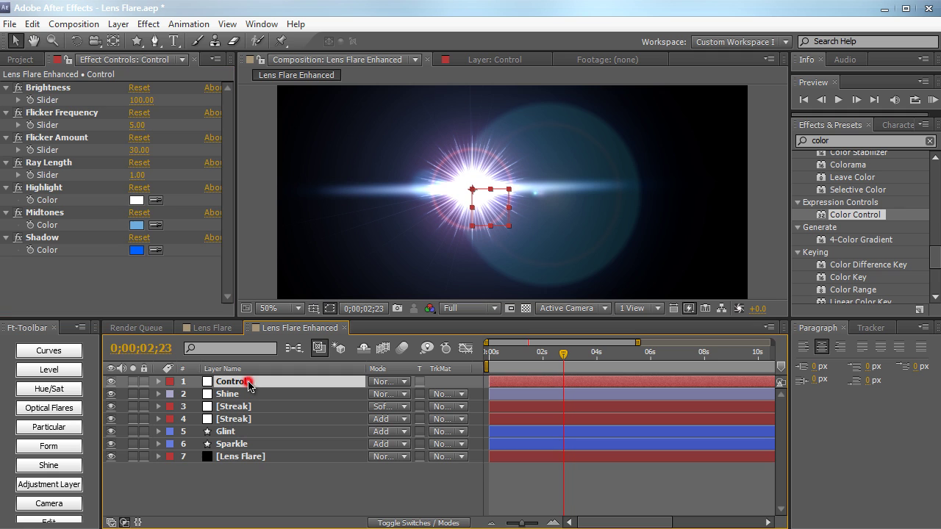
mouse_move(486, 219)
left_mouse_down()
mouse_move(420, 147)
mouse_move(632, 192)
mouse_move(495, 207)
mouse_move(447, 199)
mouse_move(491, 203)
left_mouse_up()
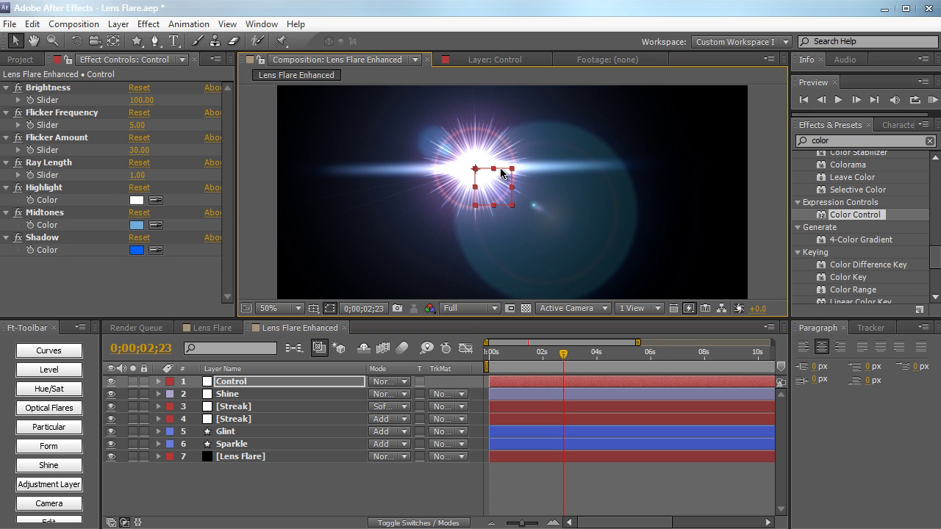
left_click_drag(494, 177, 469, 179)
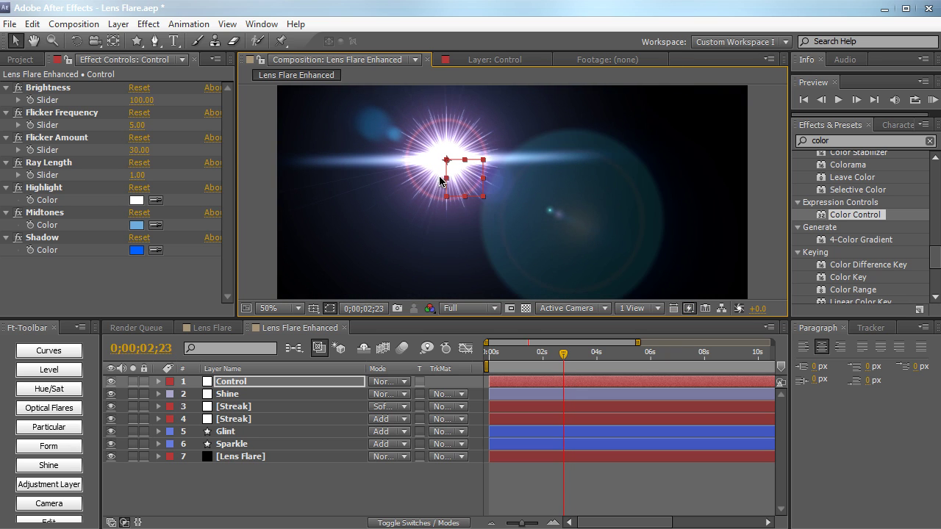